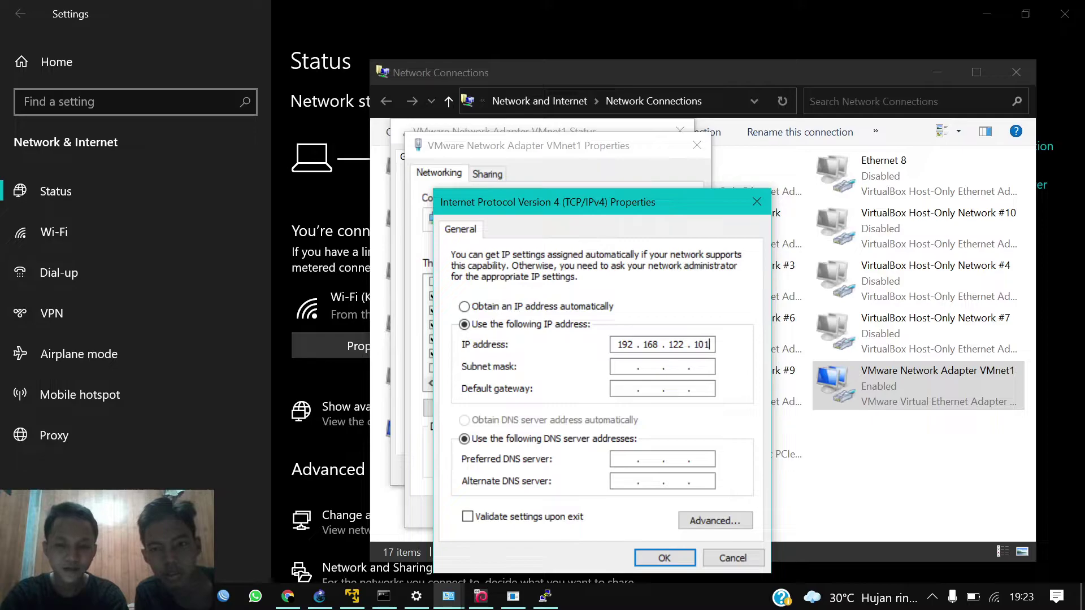
- Fill in subnet mask 255.255.255.0 and set the default gateway to 192.168.122.100 for the VMnet1 adapter
key("Tab")
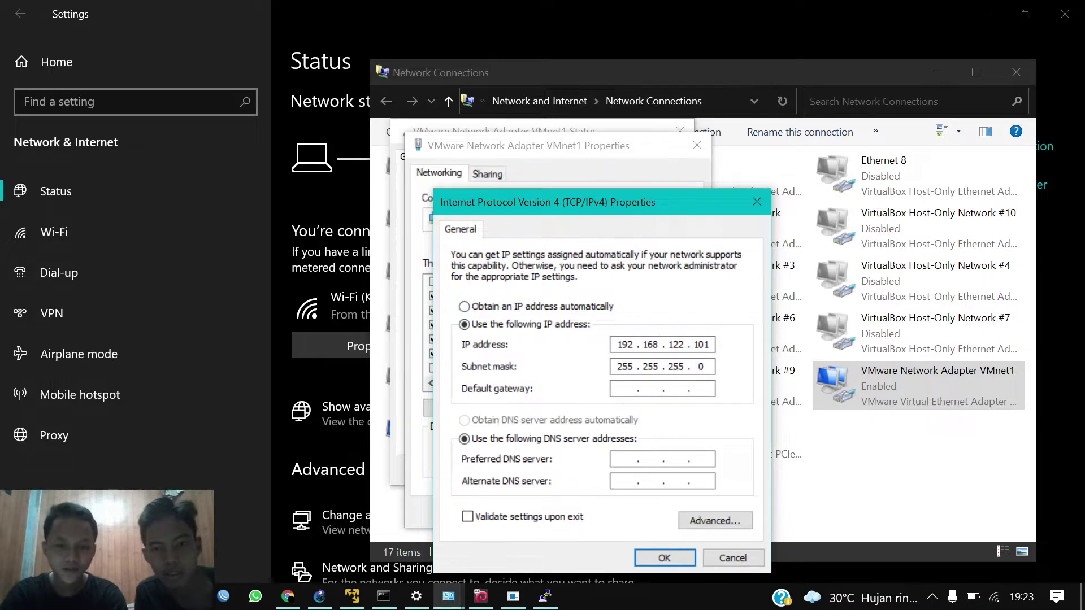
type("192 . 168 . ")
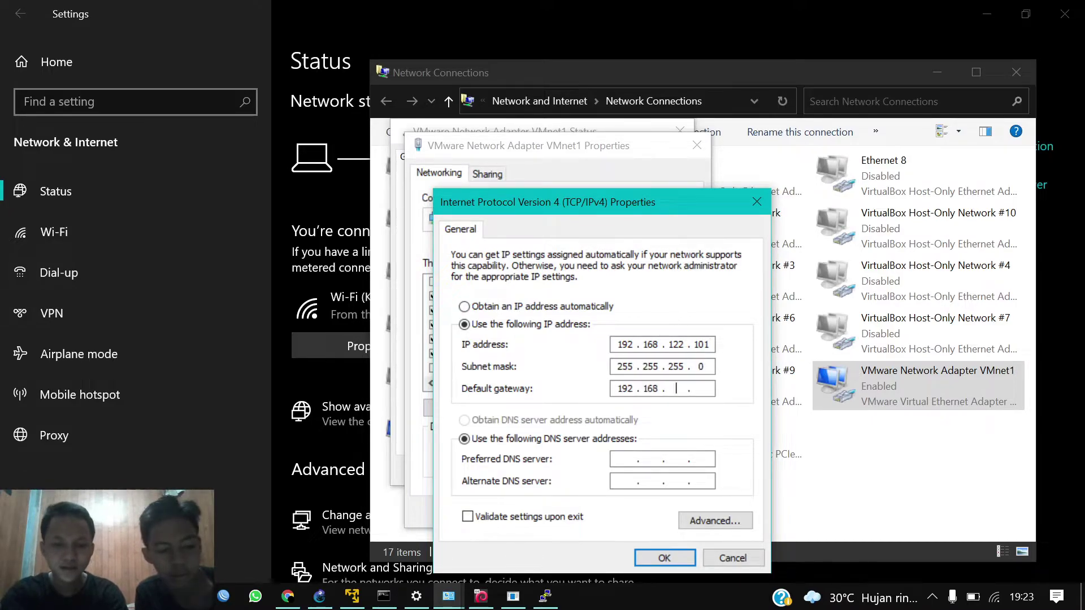
type("122 . 1")
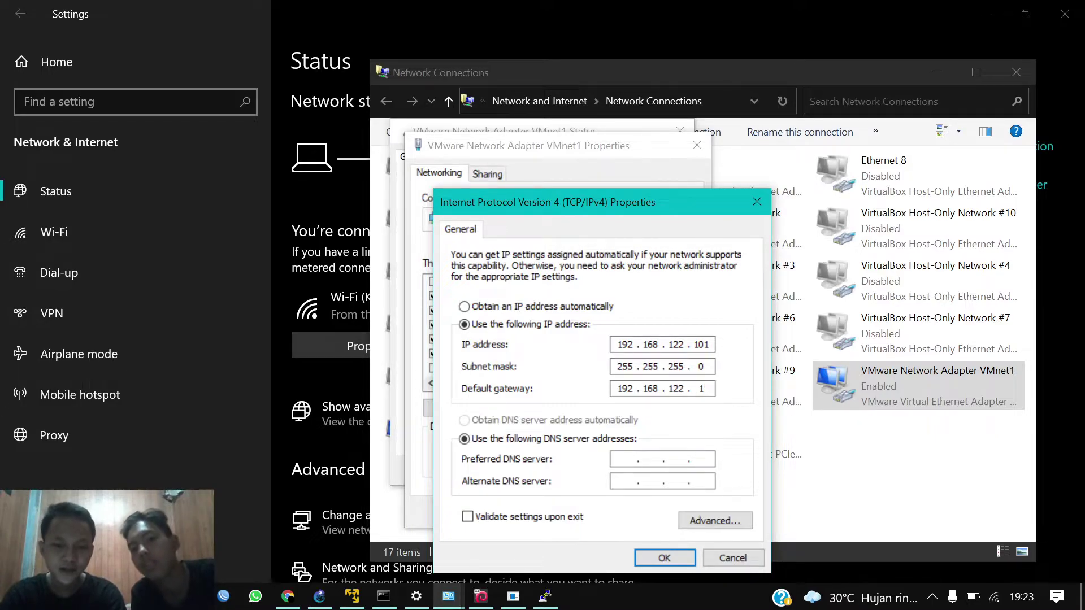
type("00")
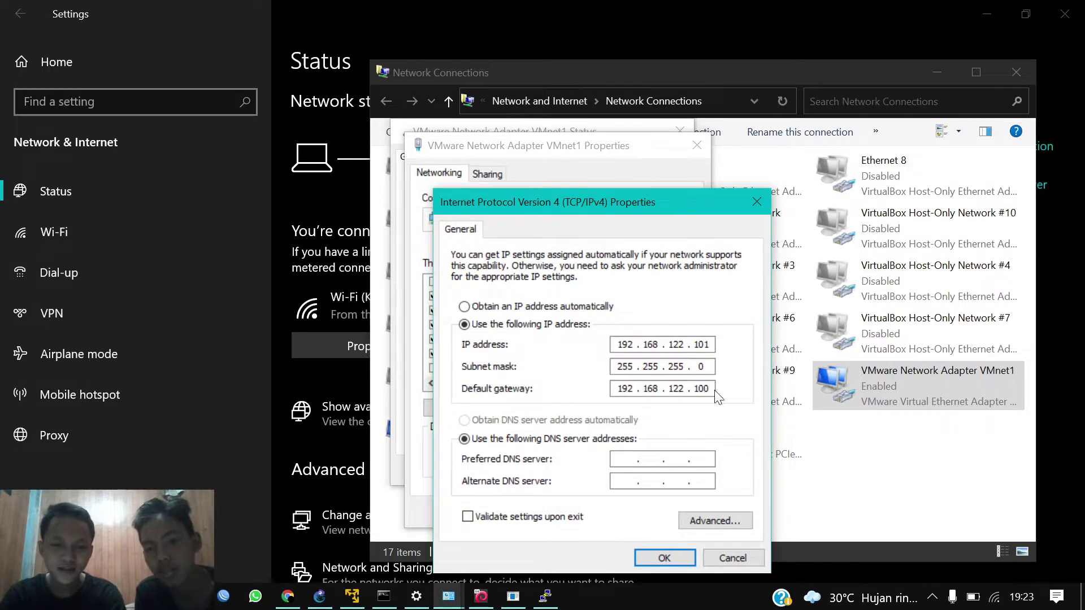
double_click(624, 388)
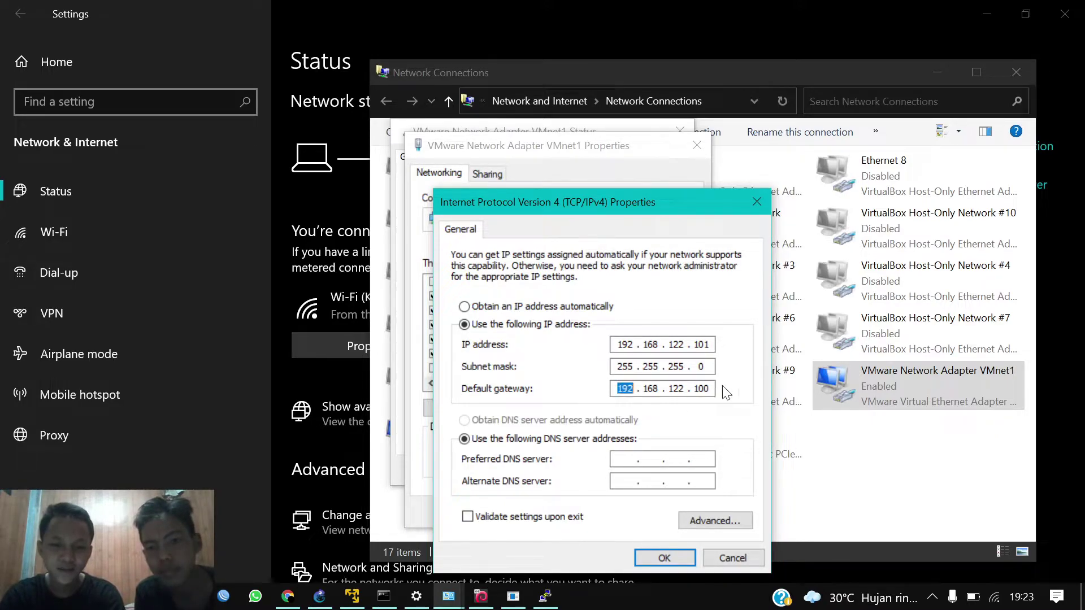
double_click(701, 388)
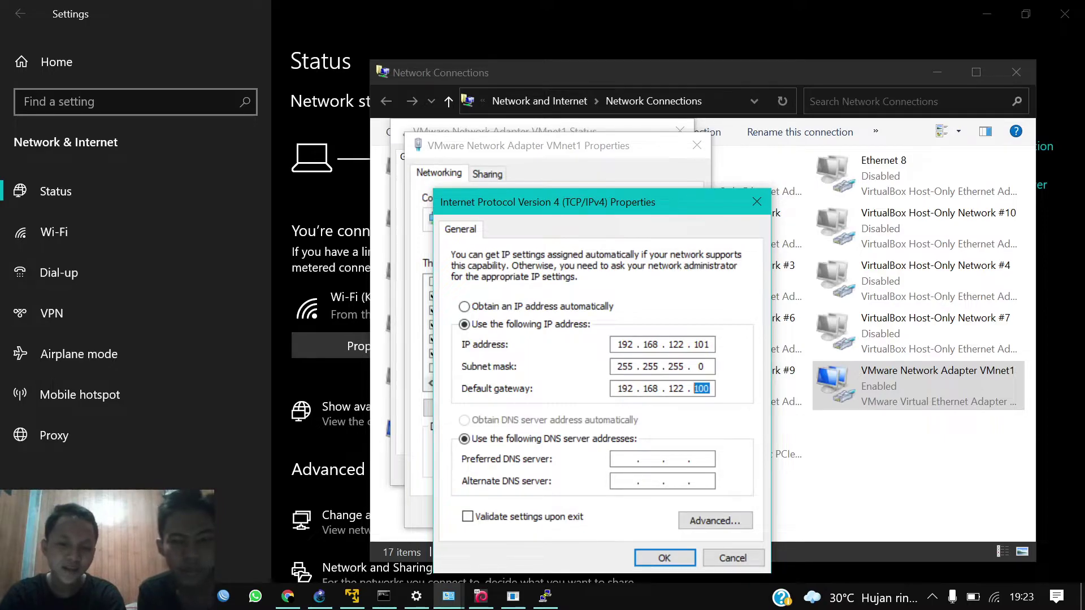
- Set the preferred DNS server to 192.168.122.100, save the VMnet1 adapter settings and put away the network settings windows
left_click(714, 457)
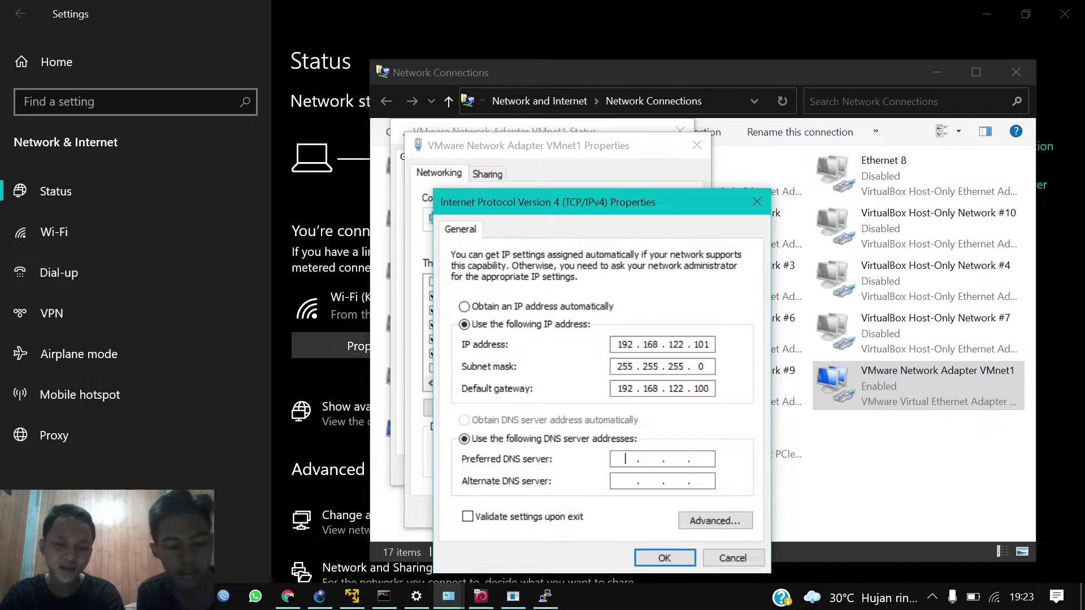
type("1")
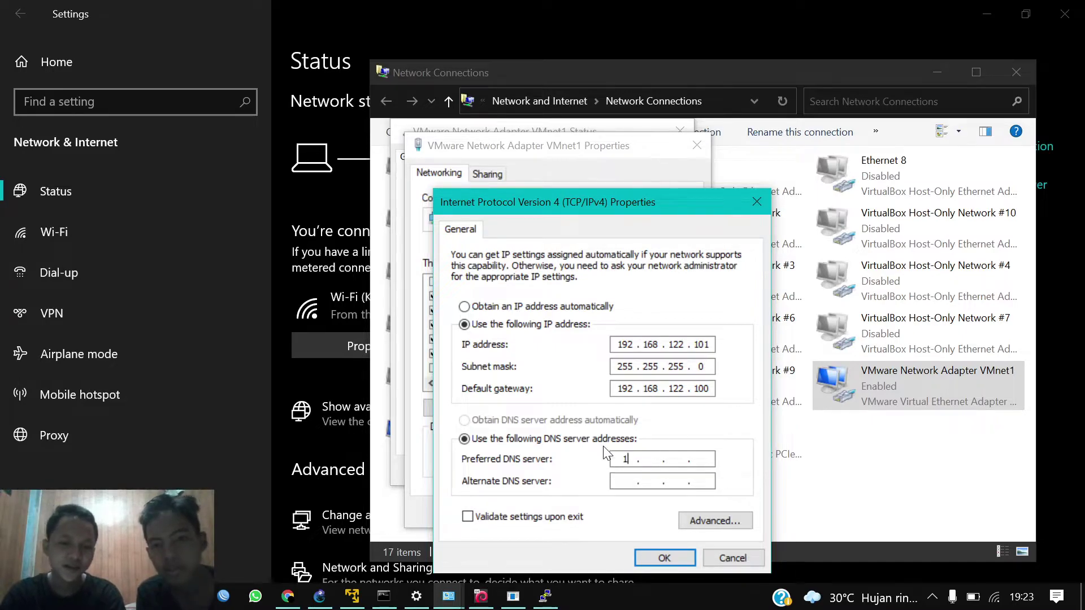
key("BackSpace")
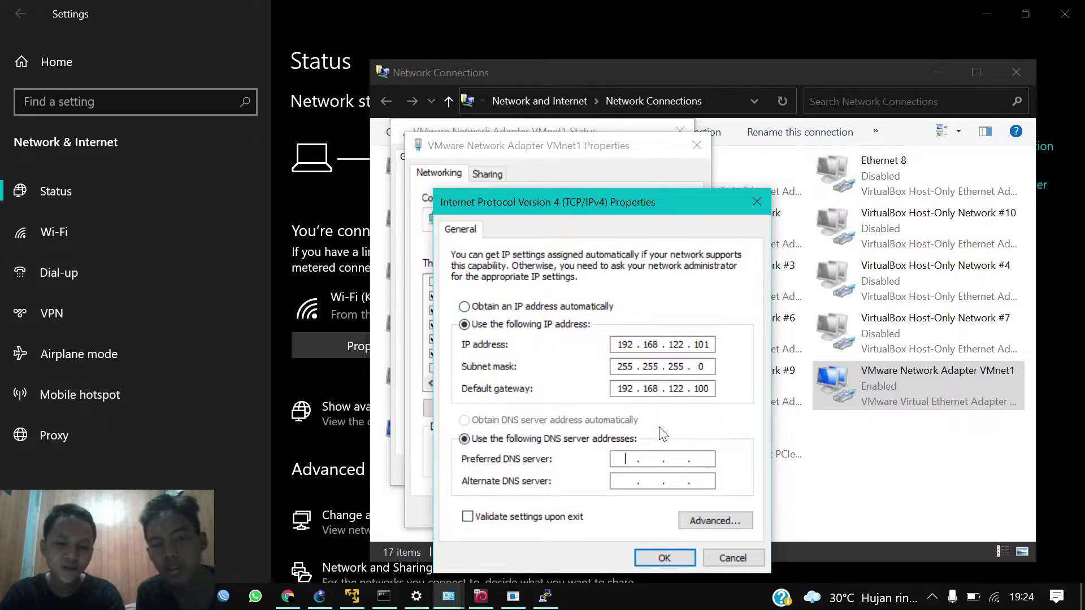
type("19")
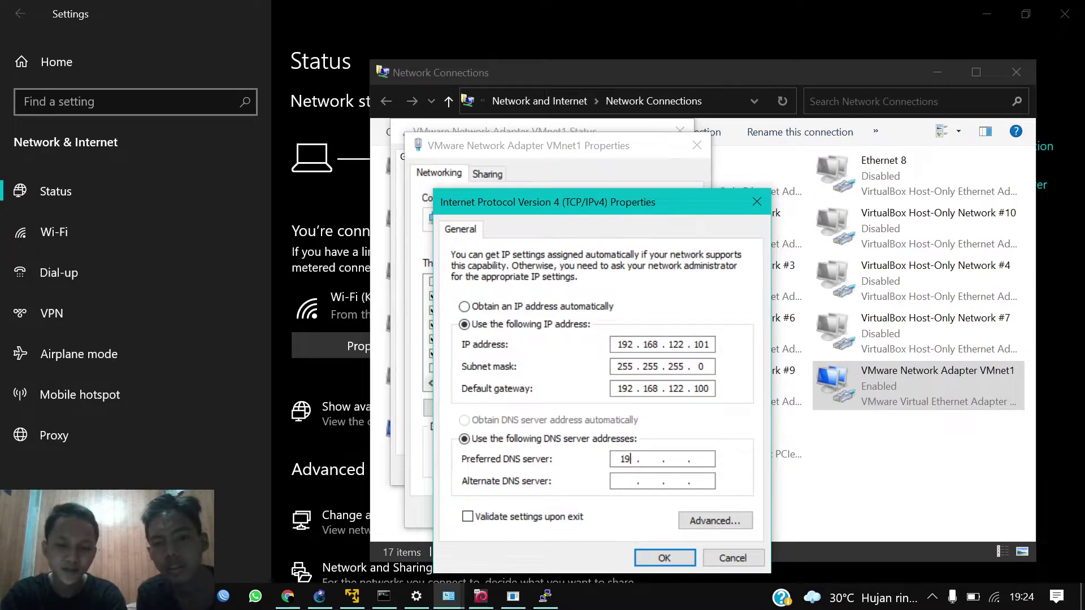
type("2 . 168 . 12 ")
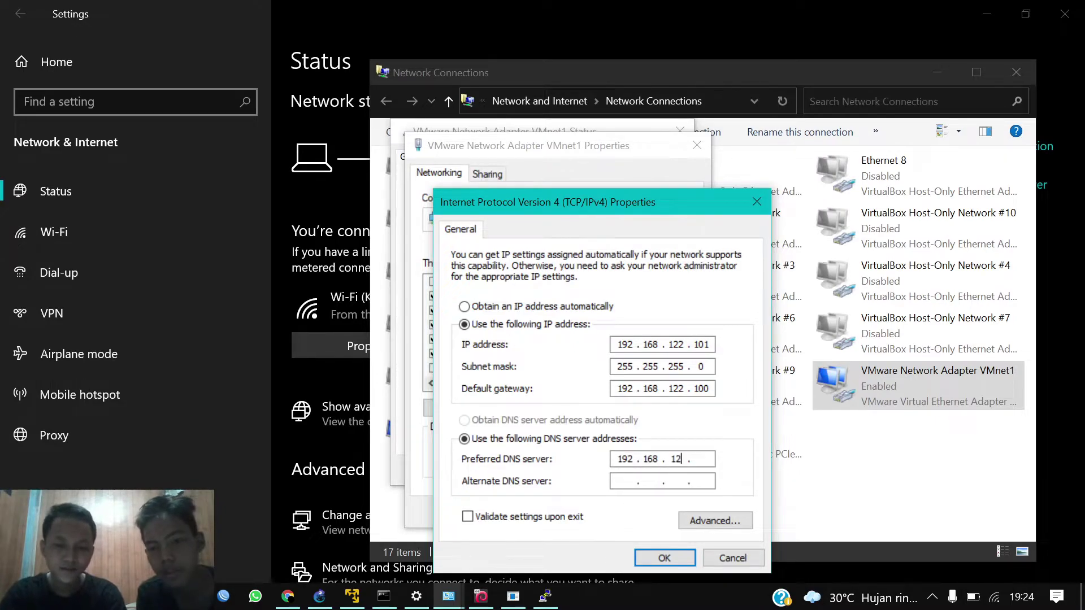
type("2 . 100")
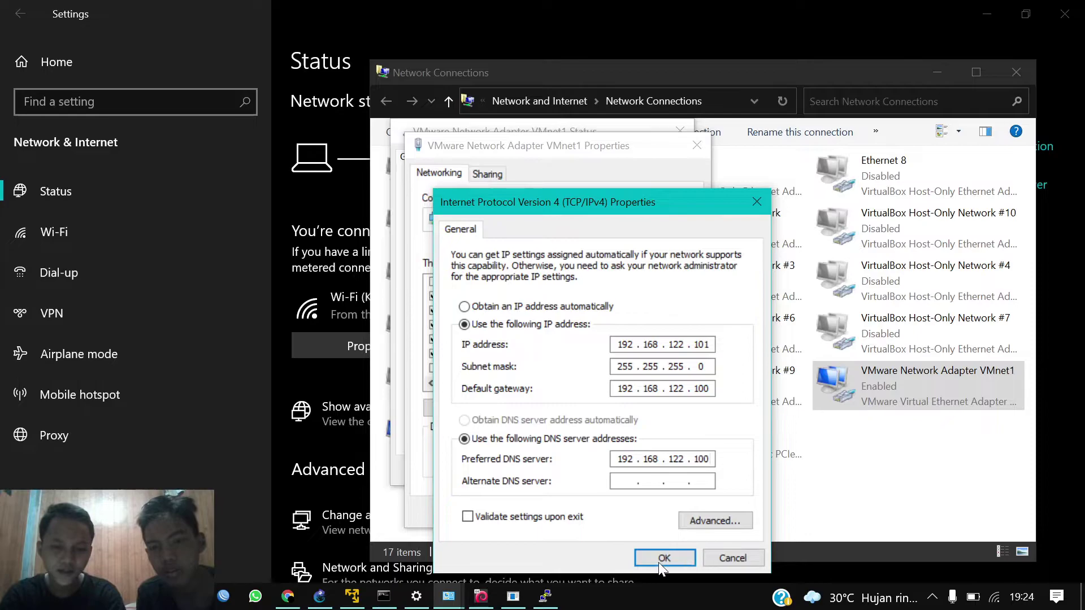
left_click(662, 560)
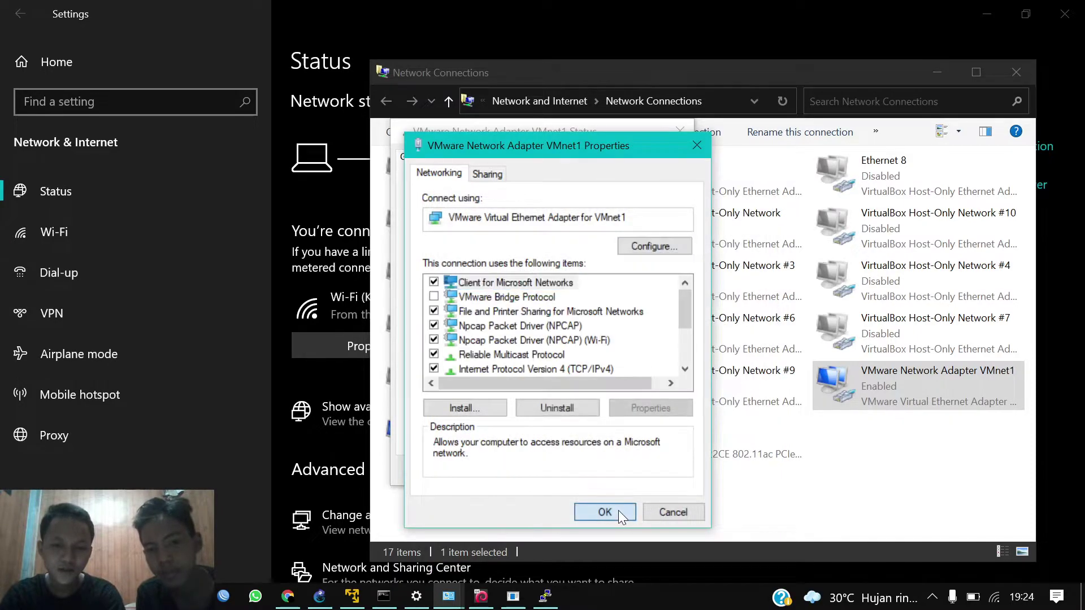
left_click(618, 510)
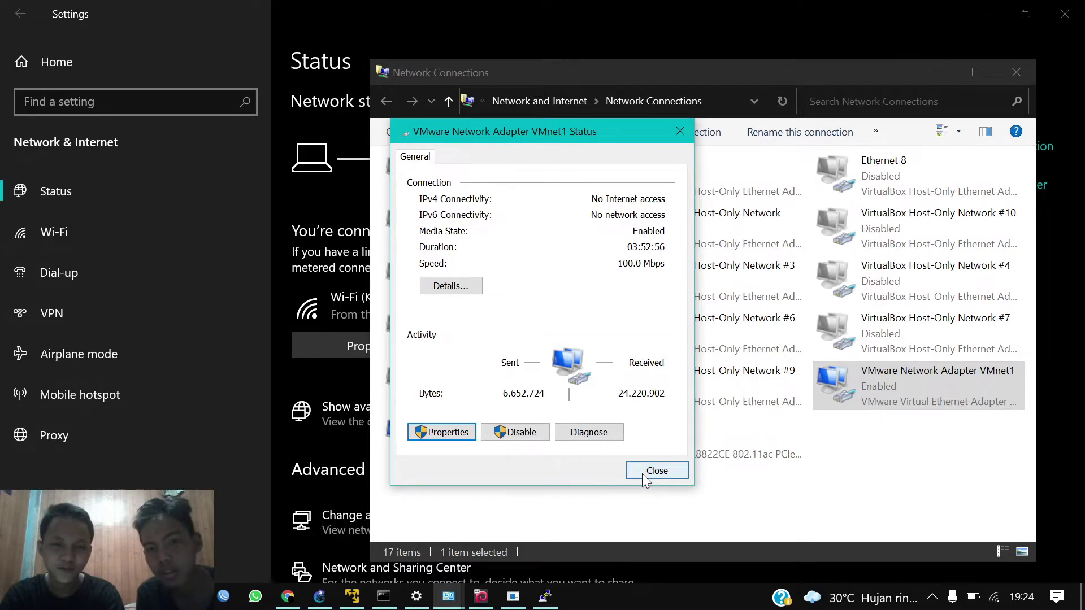
left_click(656, 471)
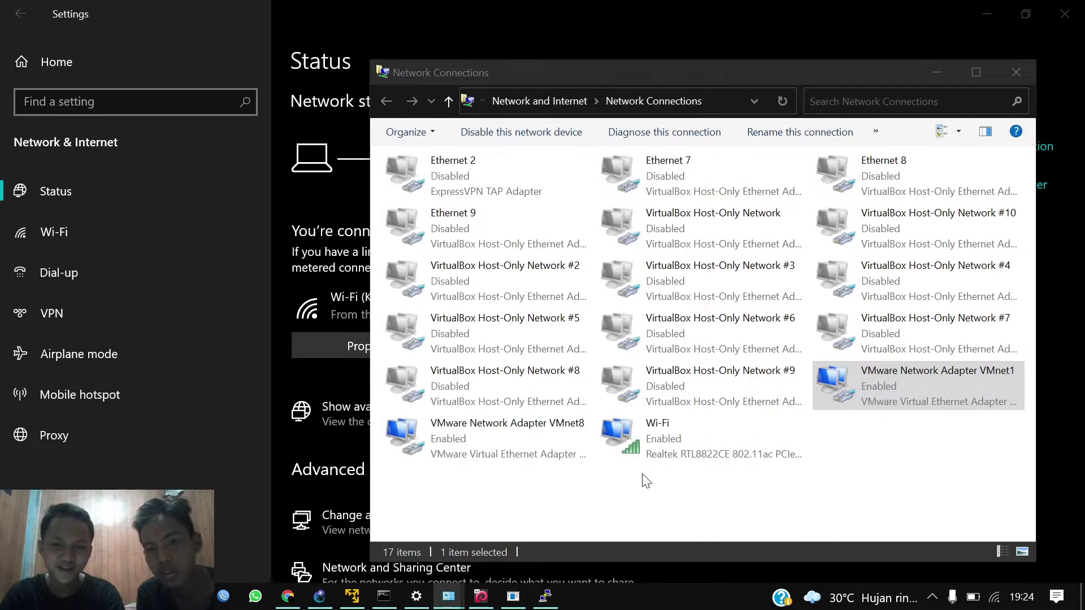
left_click(928, 70)
left_click(1065, 14)
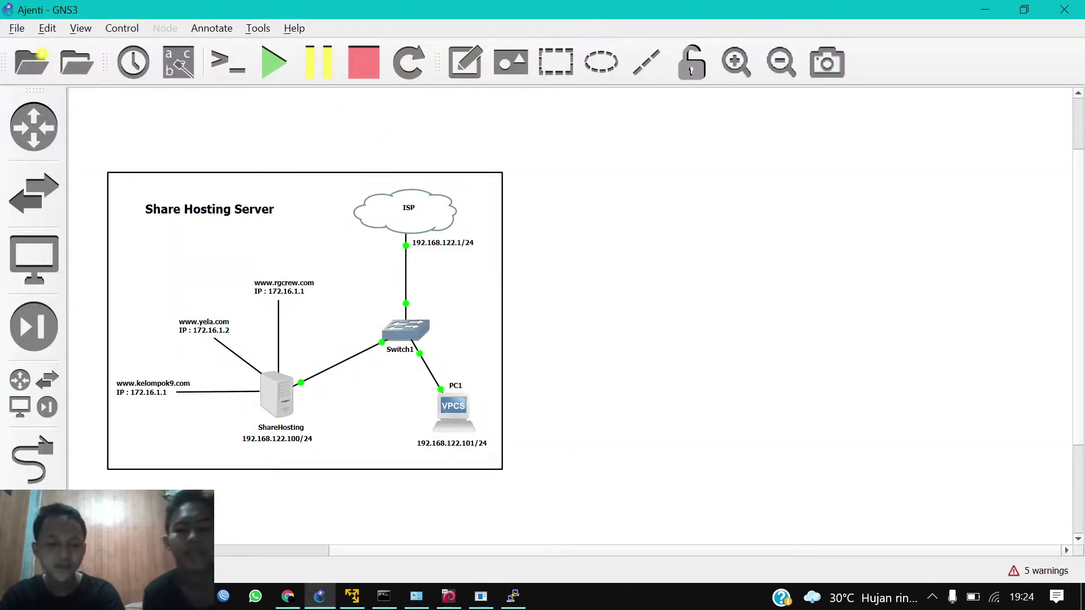
key("super+r")
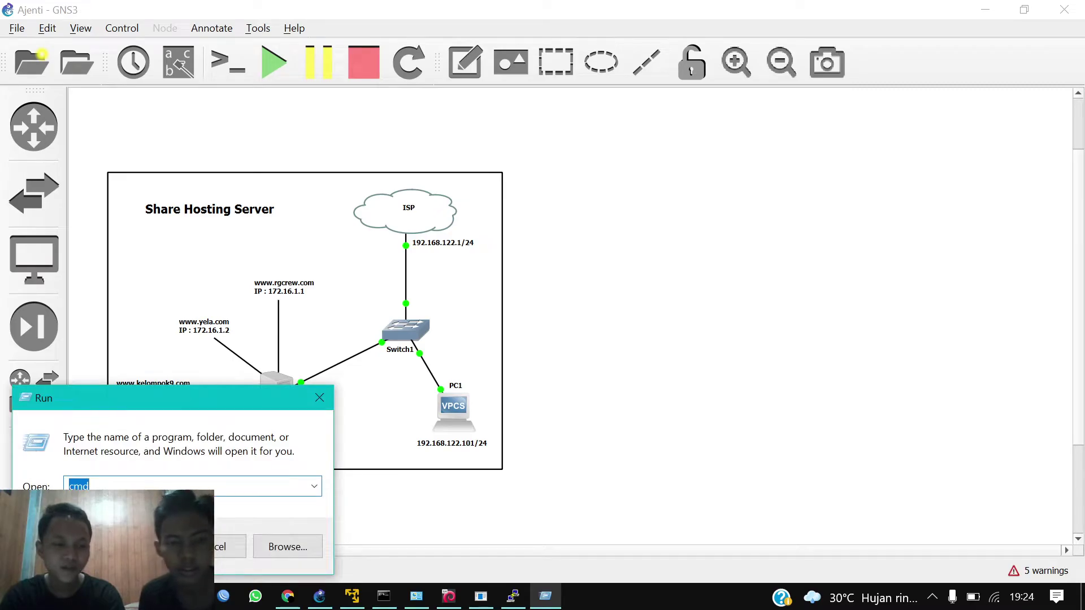
key("Return")
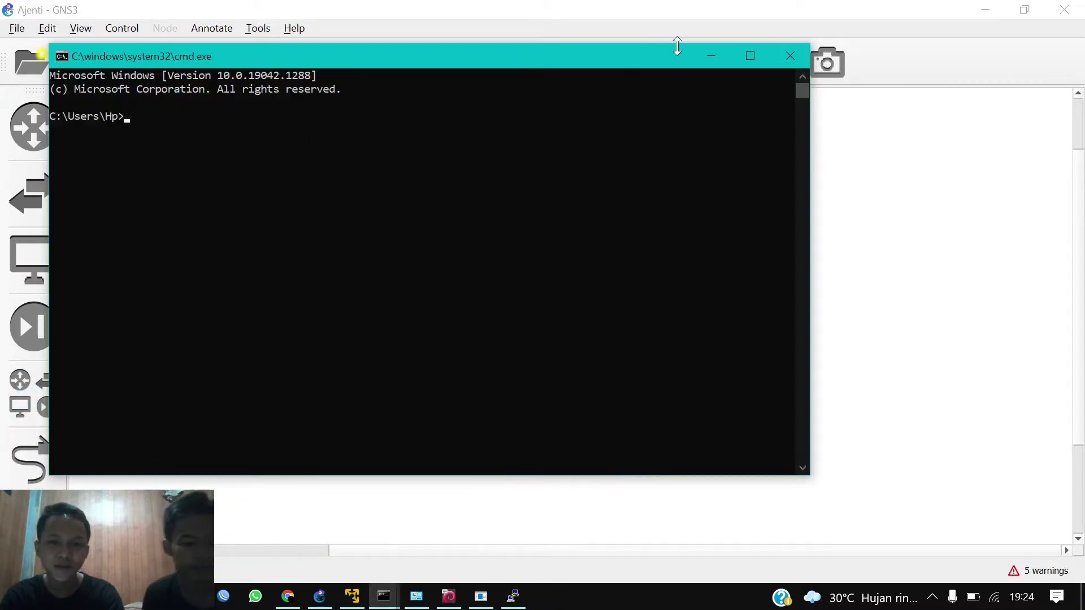
left_click(985, 10)
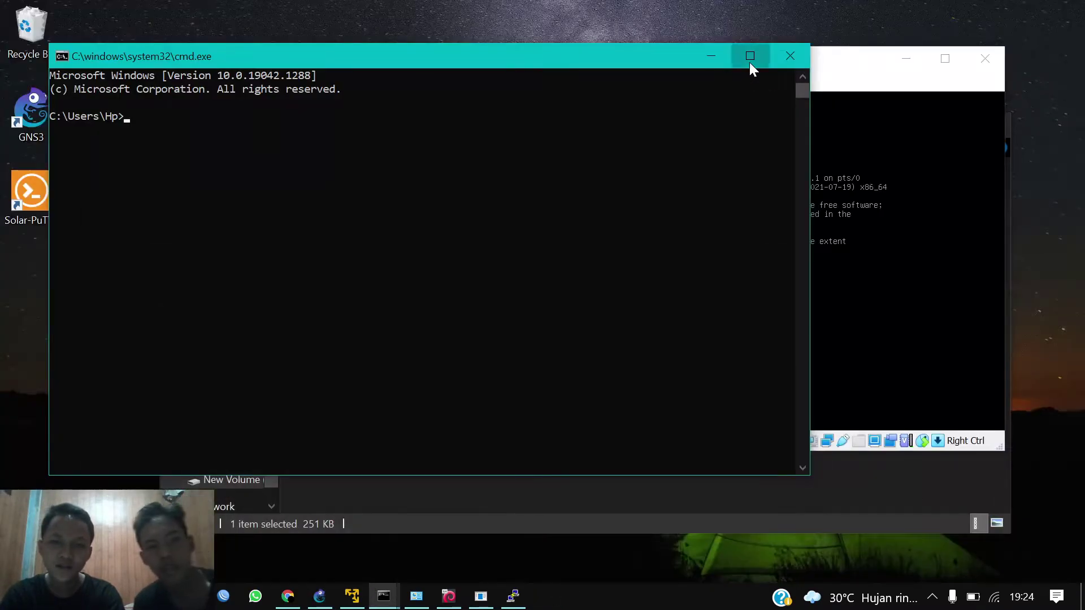
left_click(750, 58)
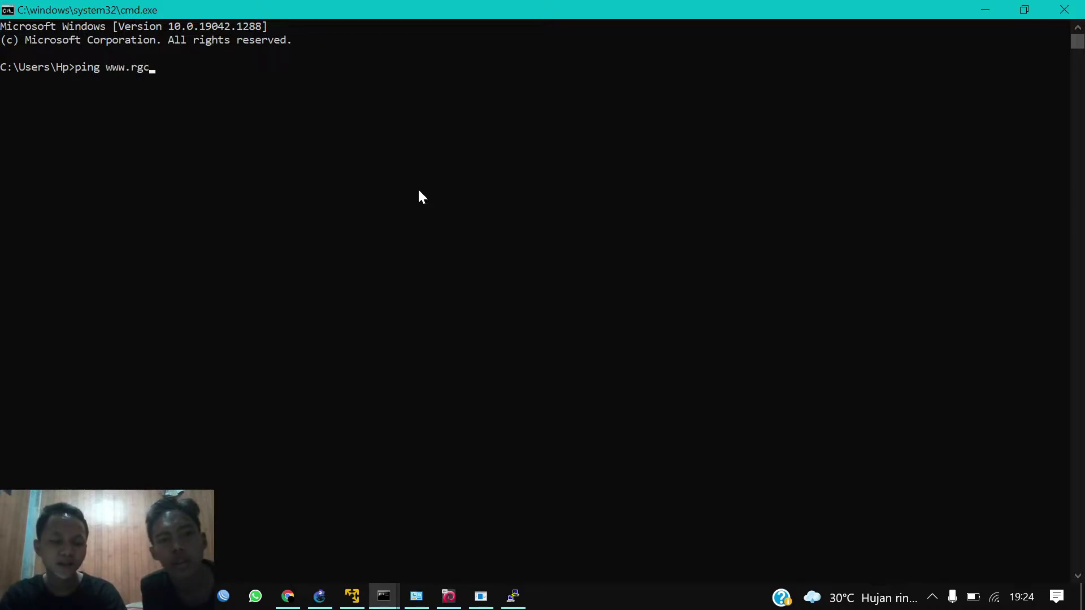
type(".com")
key("Return")
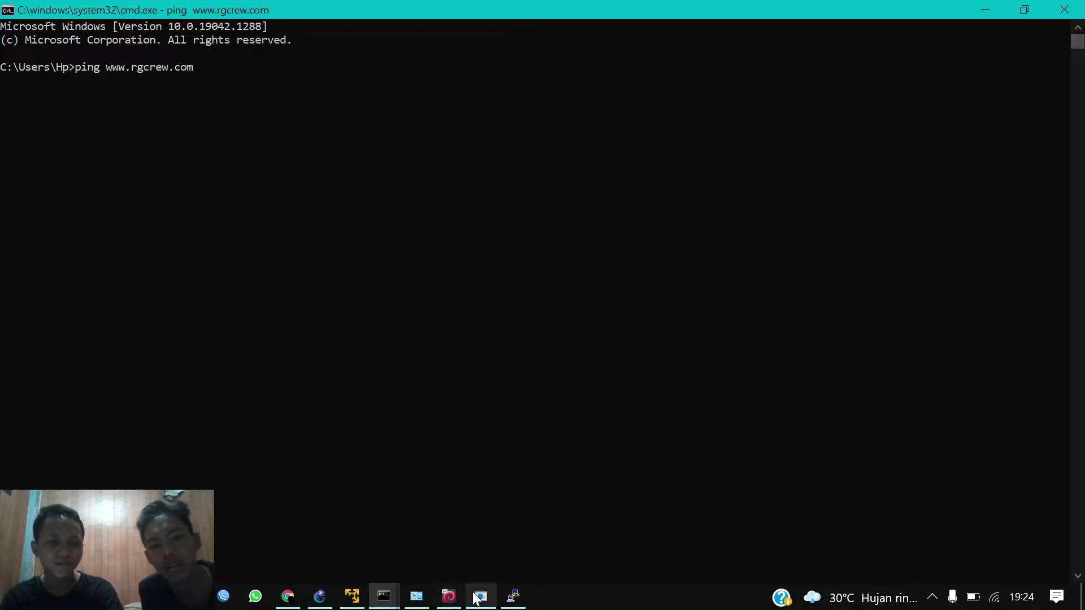
- Switch to the PuTTY session, dismiss its network error and close the inactive terminal
left_click(513, 595)
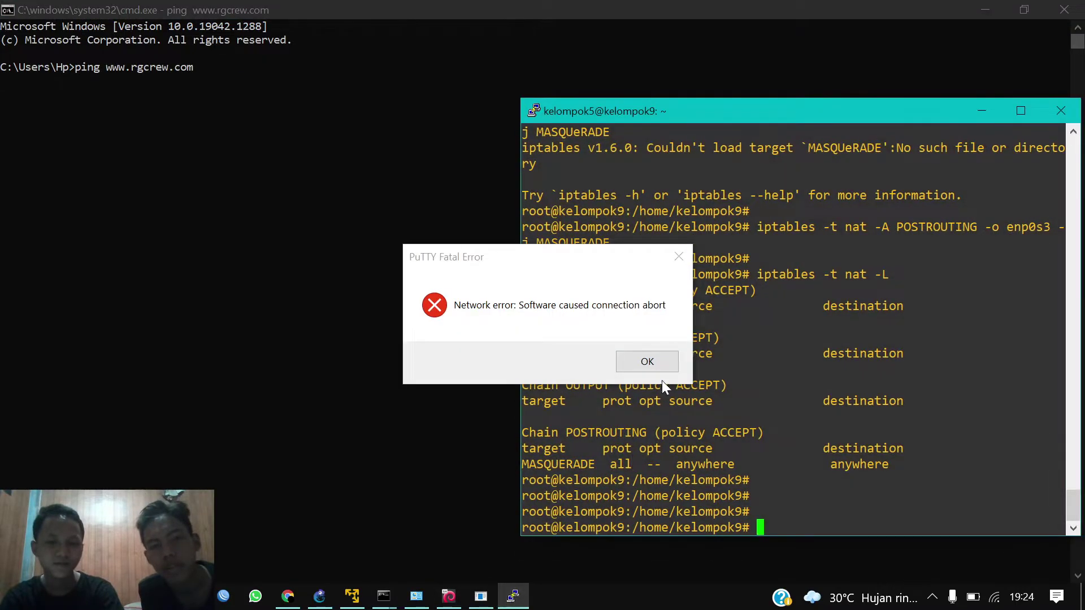
left_click(652, 367)
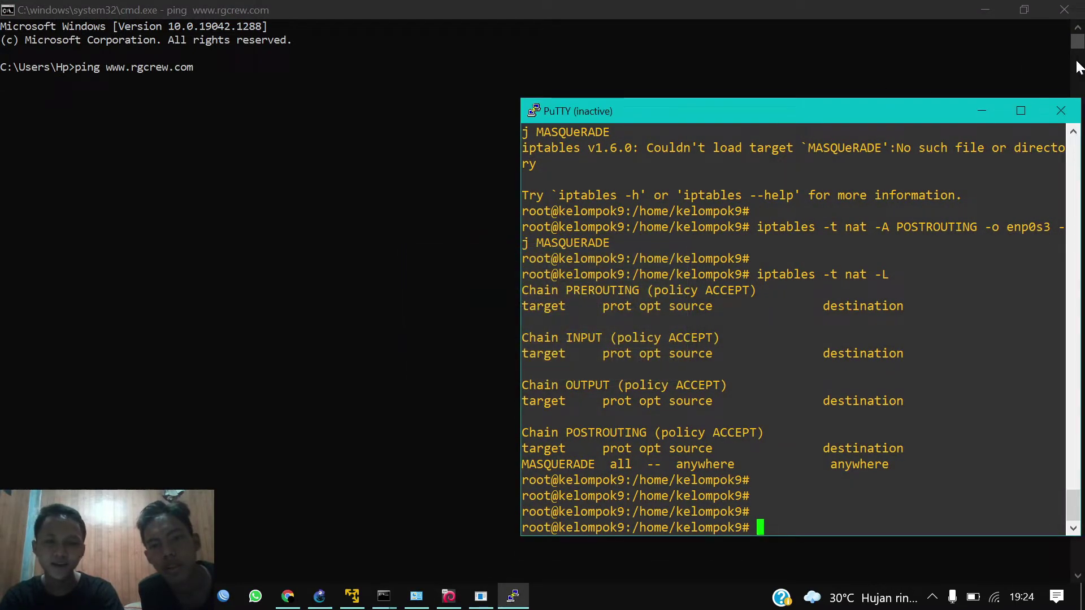
left_click(1060, 110)
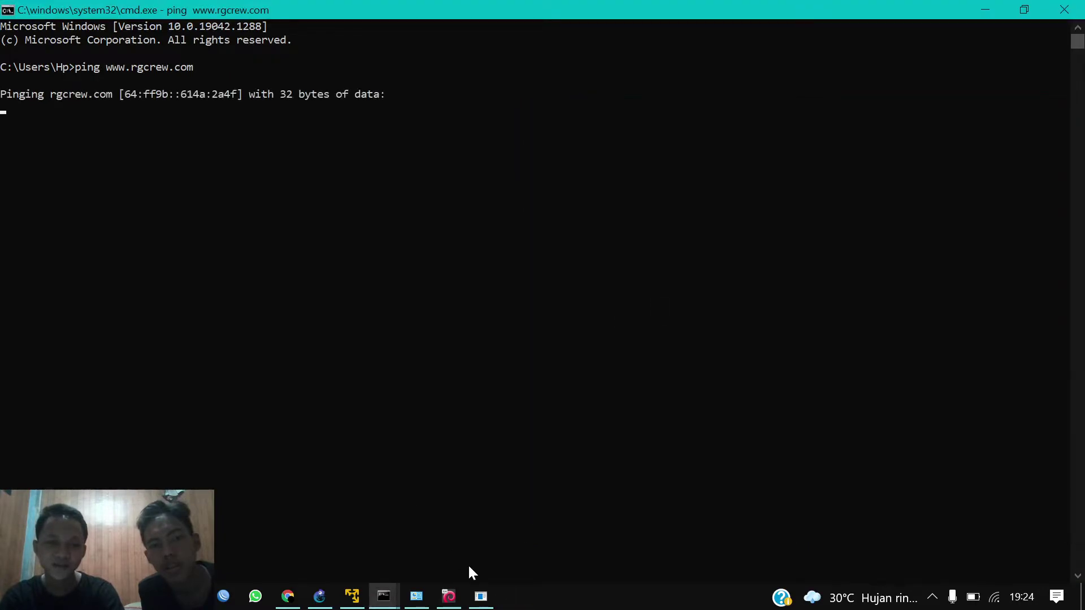
- Check that the Share Hosting virtual machine's console in VirtualBox responds, and minimize it again
left_click(449, 596)
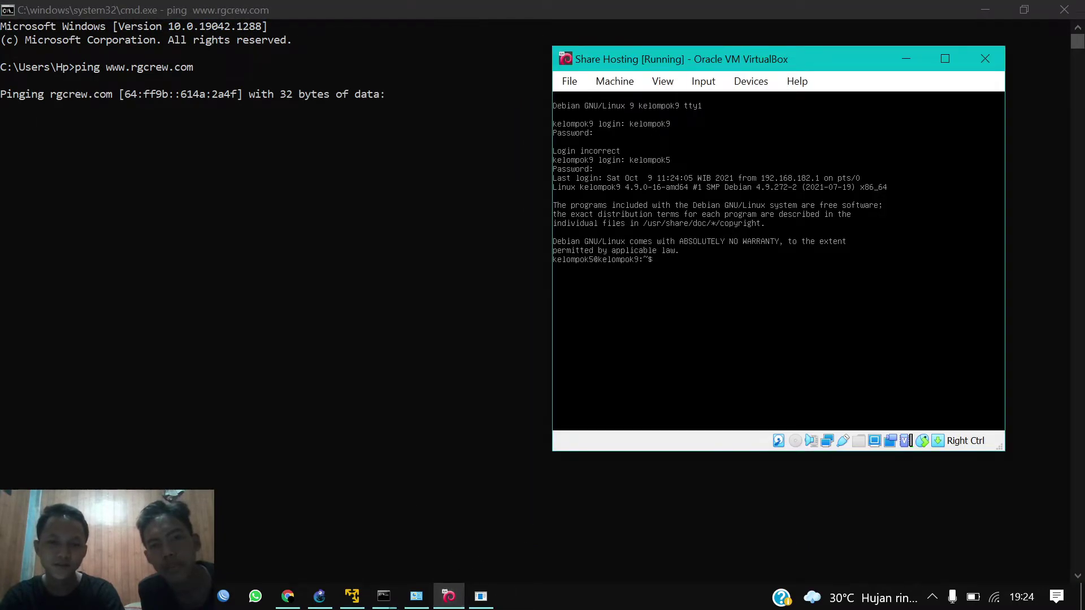
key("Return")
key("Return")
key("Return")
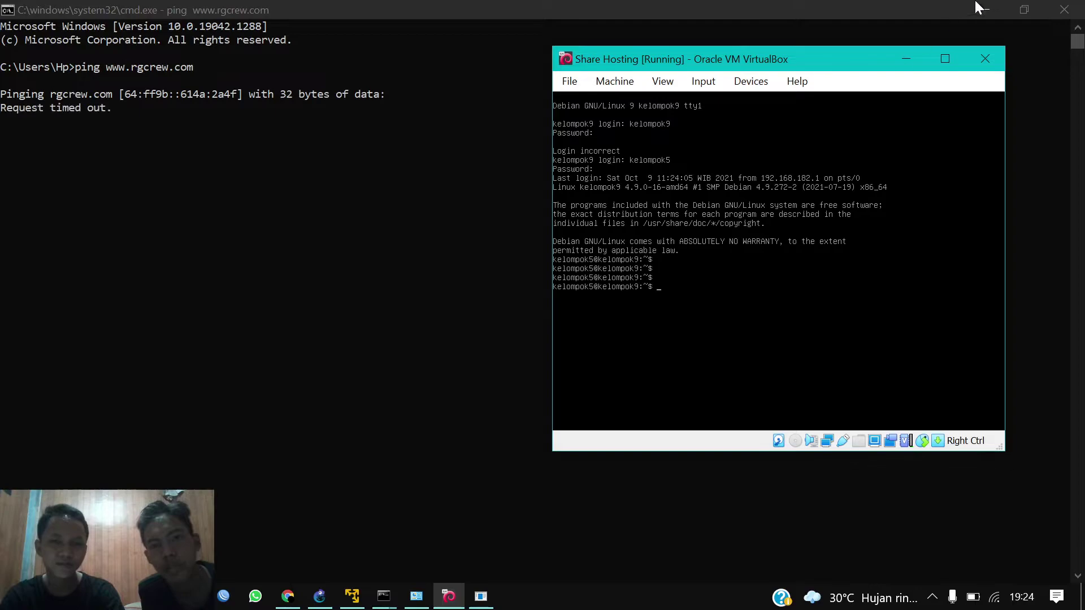
left_click(906, 56)
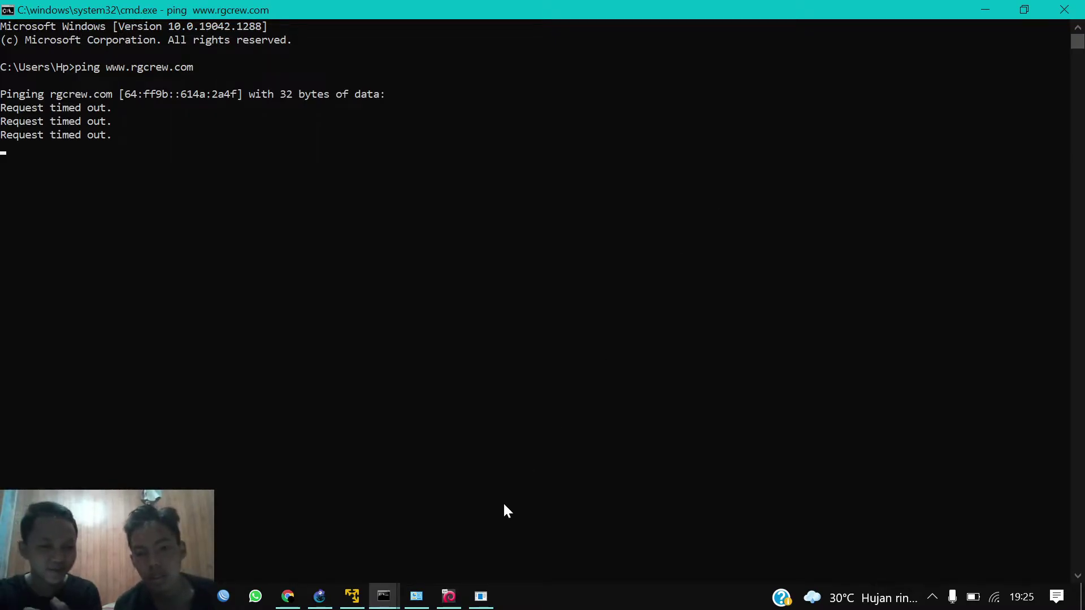
- Review the connection details of VMware Network Adapter VMnet8 in Network Connections and close them
left_click(406, 606)
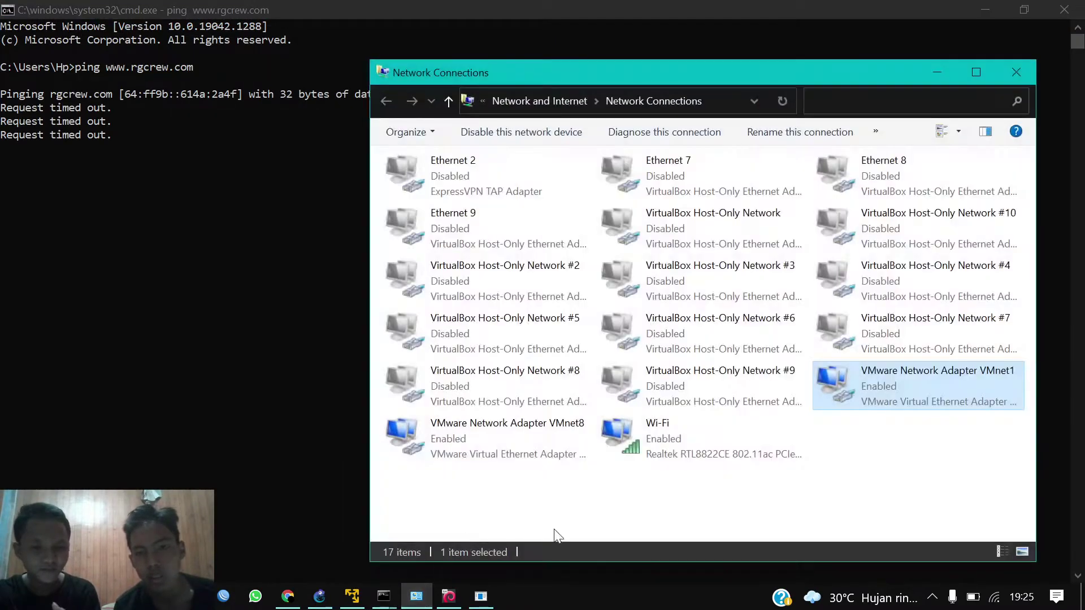
right_click(560, 448)
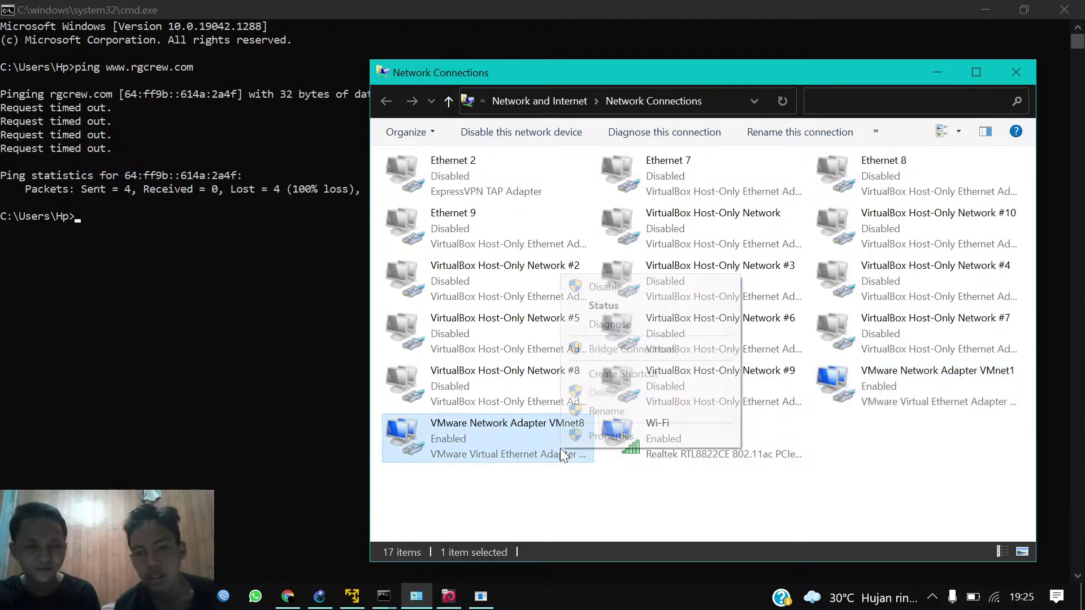
left_click(622, 304)
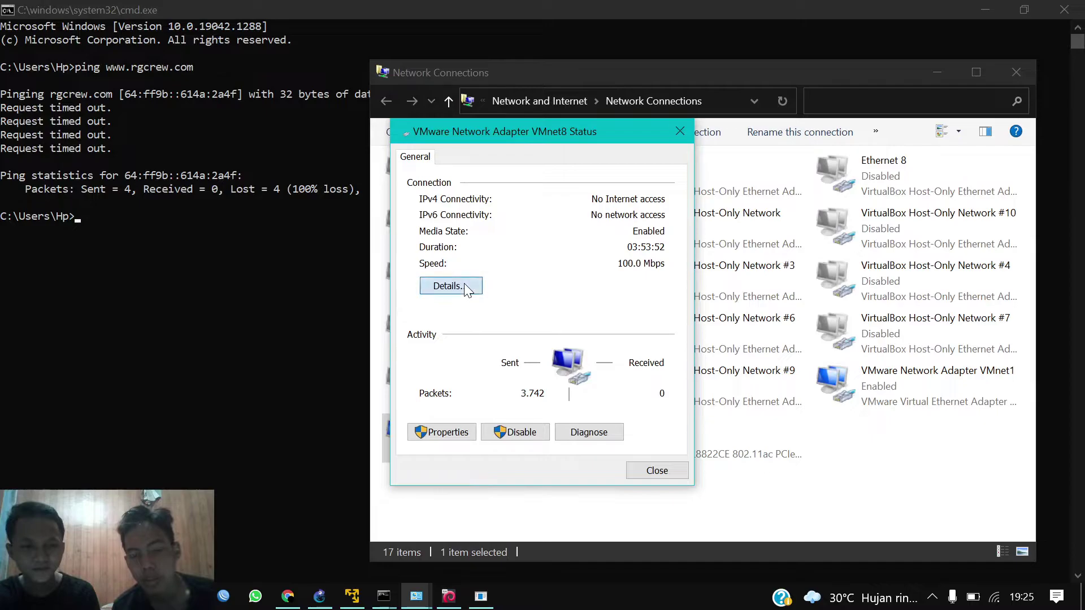
left_click(463, 286)
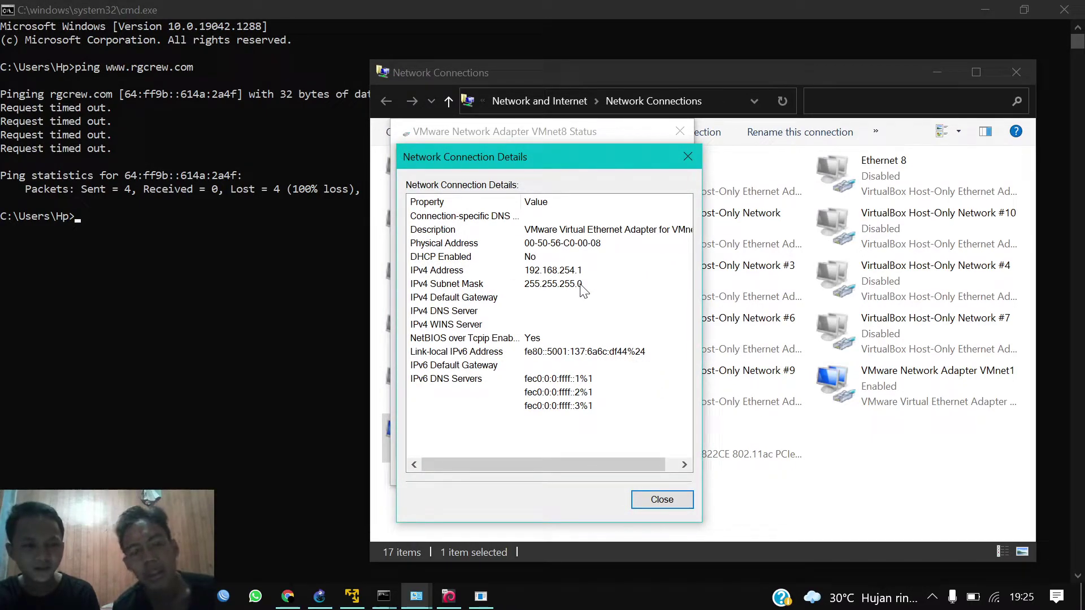
left_click(647, 501)
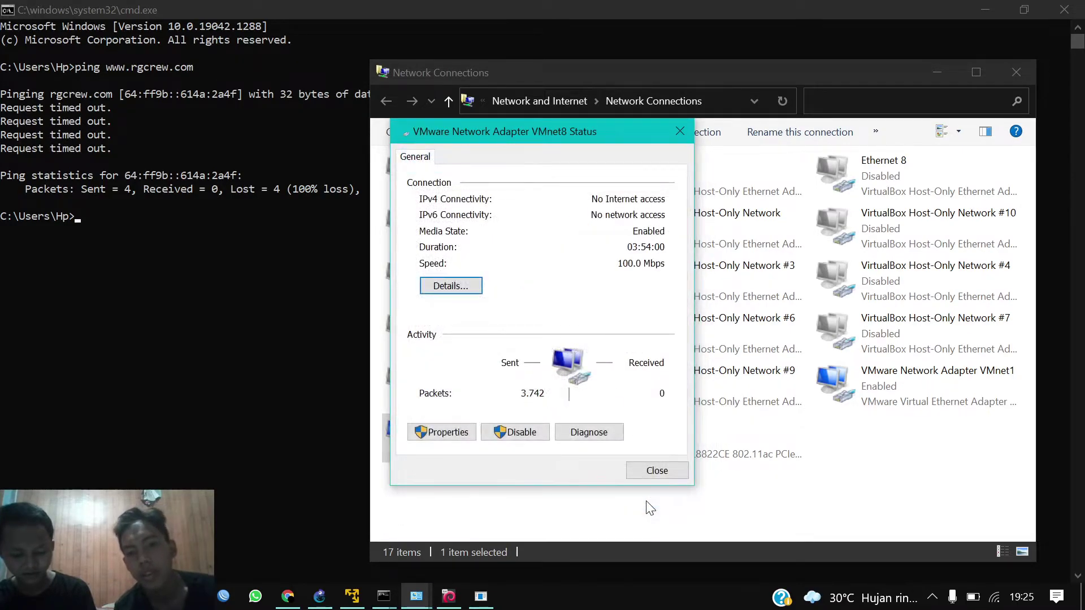
left_click(668, 474)
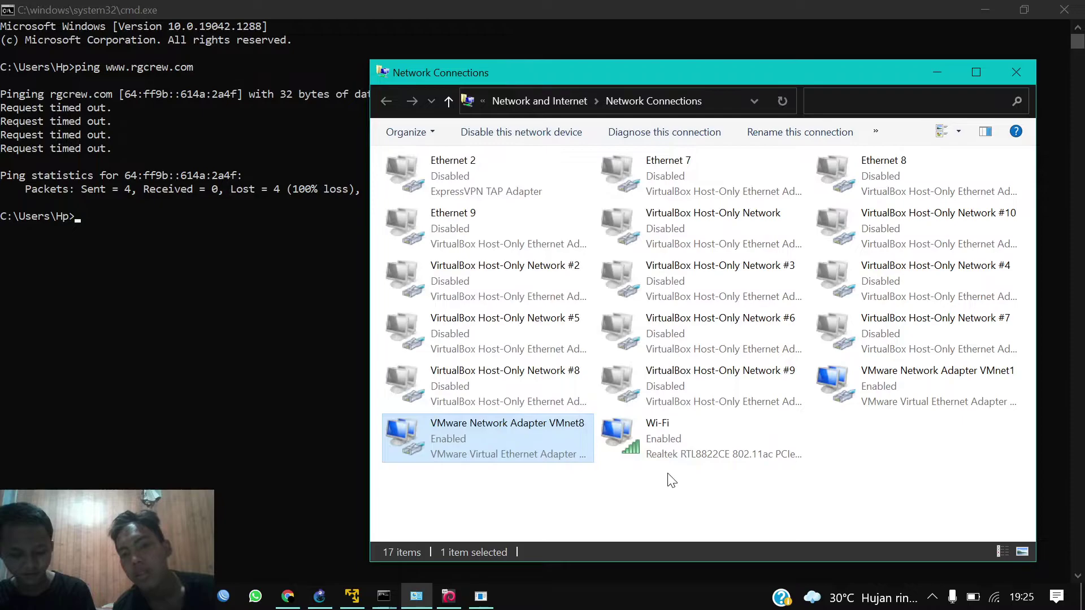
- Set VMware Network Adapter VMnet1's IPv4 properties to obtain the IP address and DNS server address automatically
right_click(874, 399)
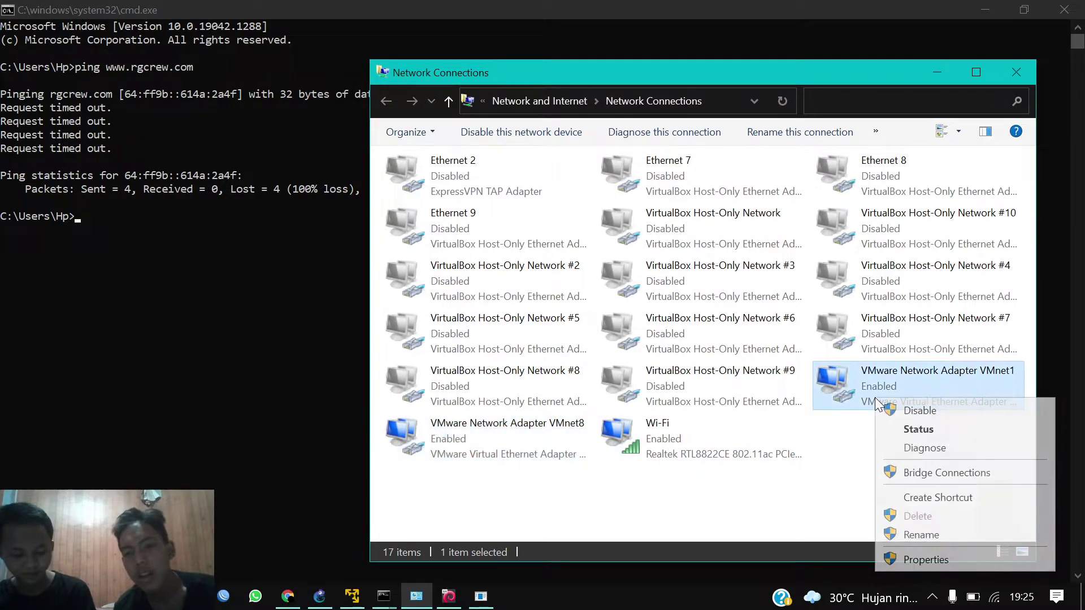
left_click(905, 561)
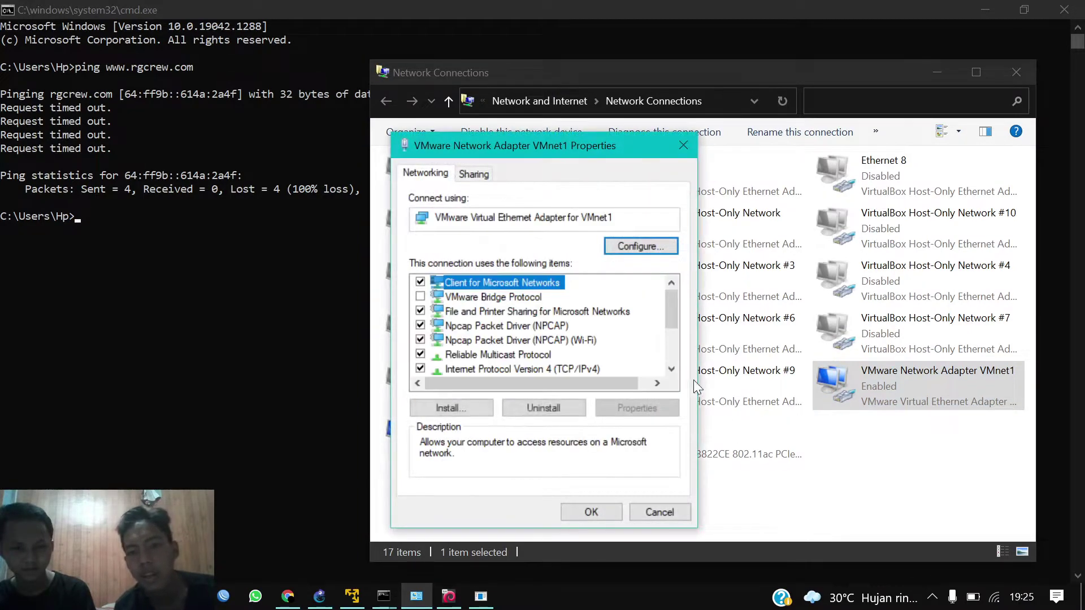
double_click(602, 370)
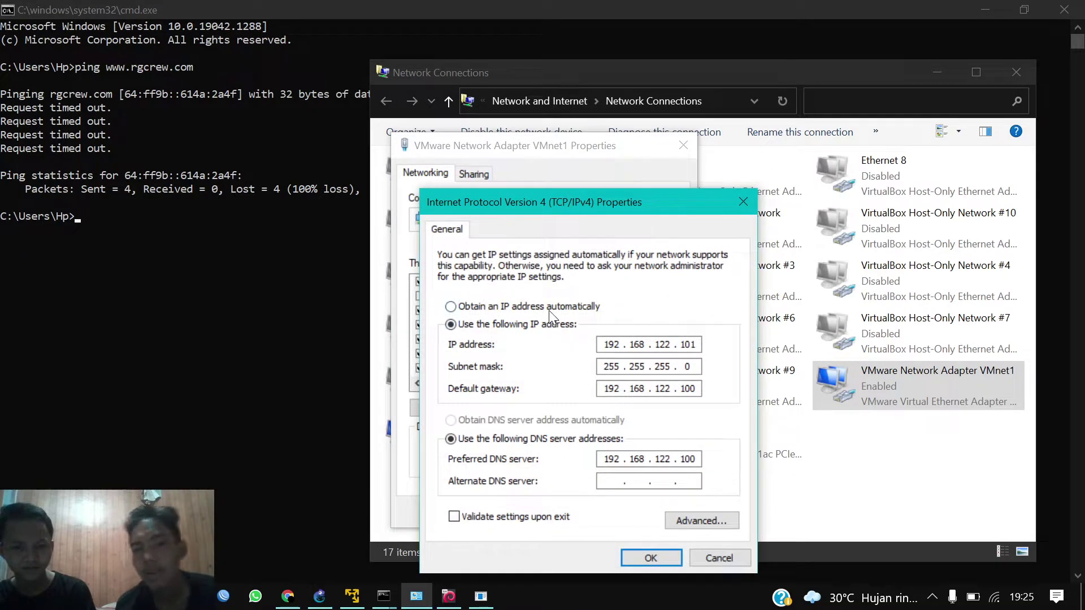
left_click(548, 308)
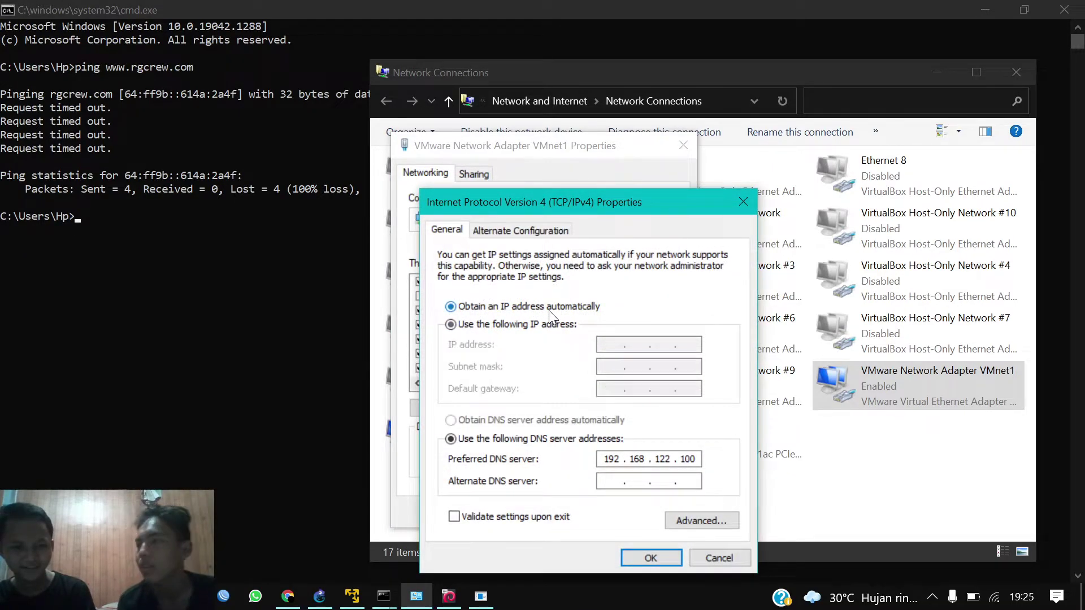
left_click(539, 420)
left_click(644, 551)
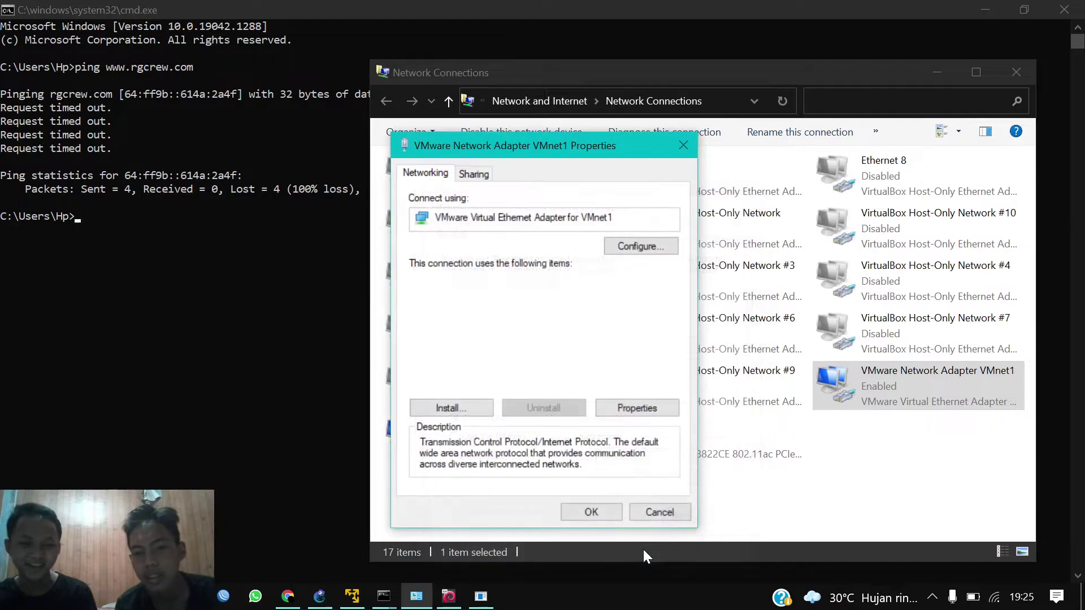
left_click(601, 510)
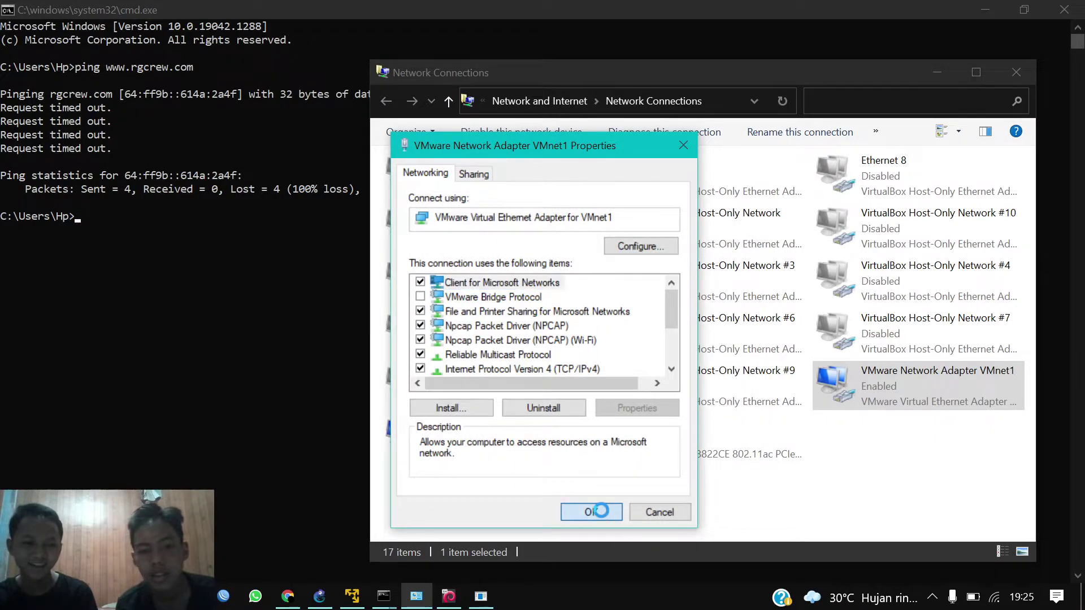
- Clear the desktop by minimizing the Command Prompt and Network Connections windows and closing the 02 MTCRE folder
left_click(266, 425)
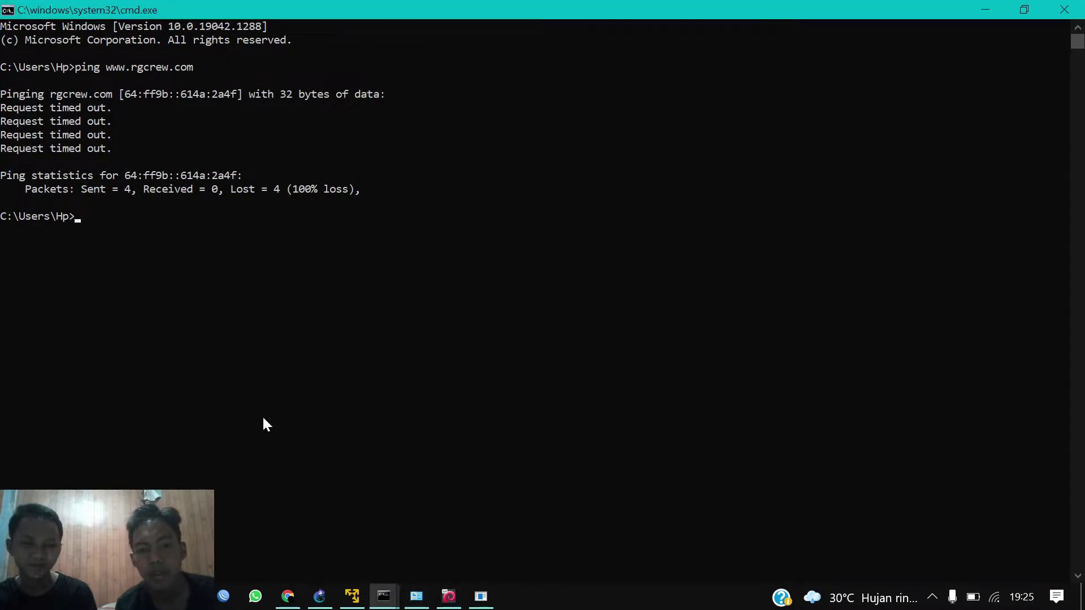
left_click(986, 10)
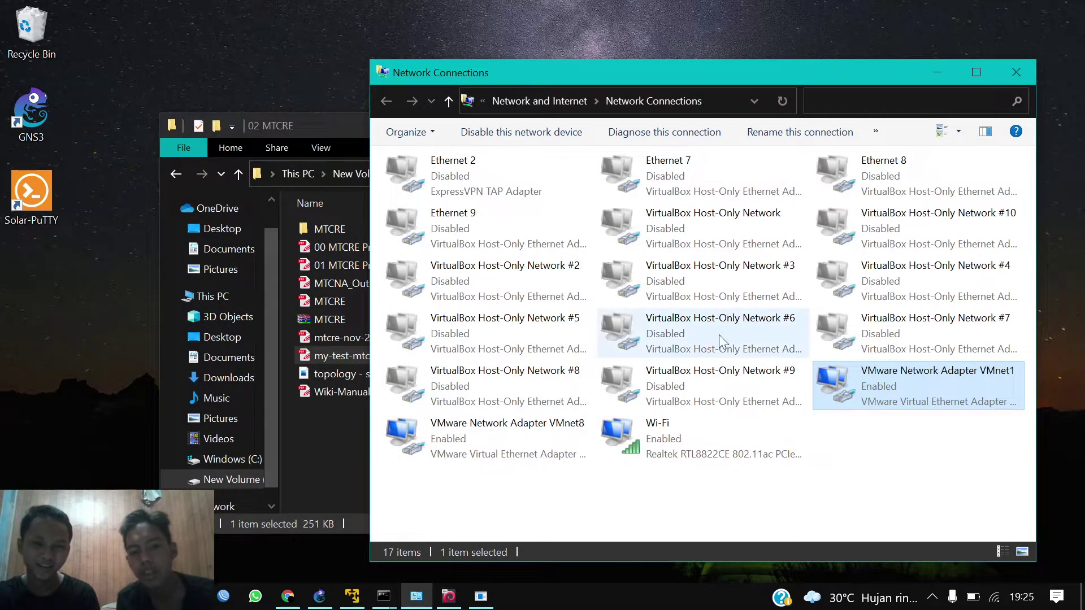
left_click(936, 73)
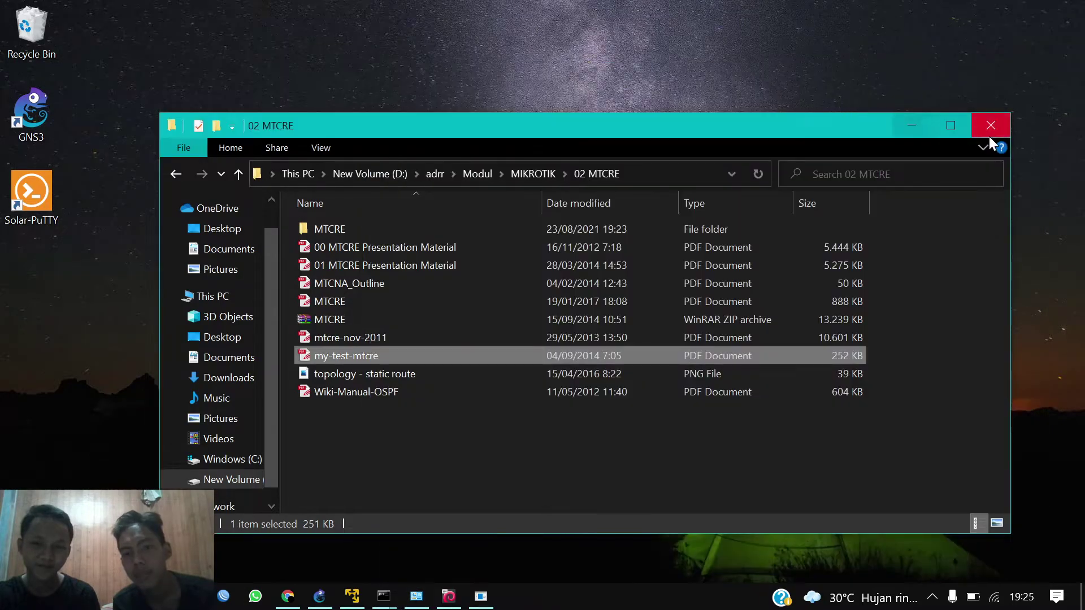
left_click(990, 135)
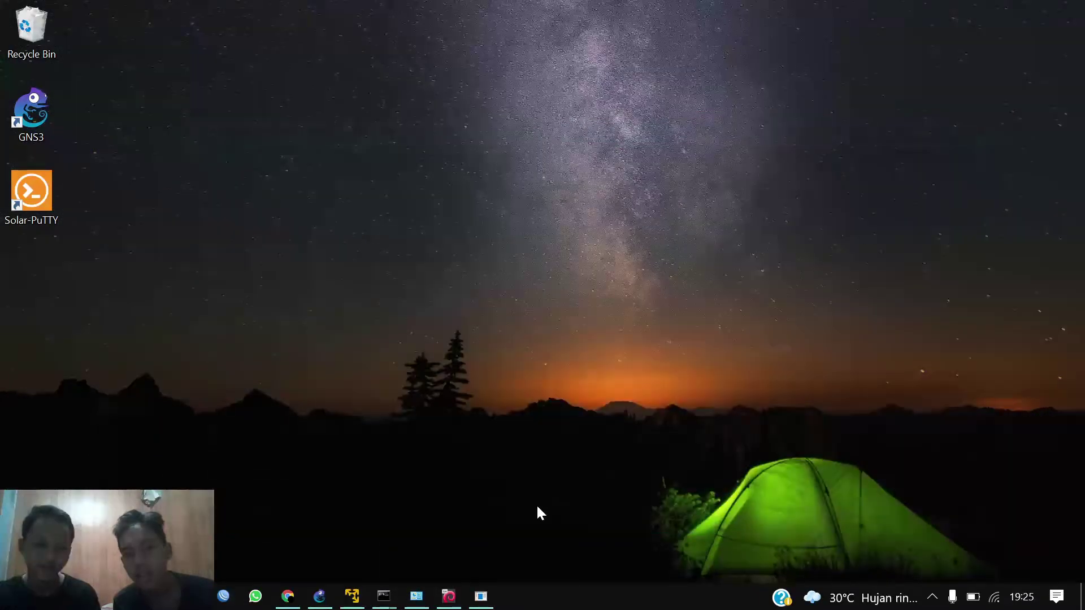
- Switch to GNS3 and delete the PC1 VPCS node from the Share Hosting Server topology
left_click(320, 596)
right_click(459, 417)
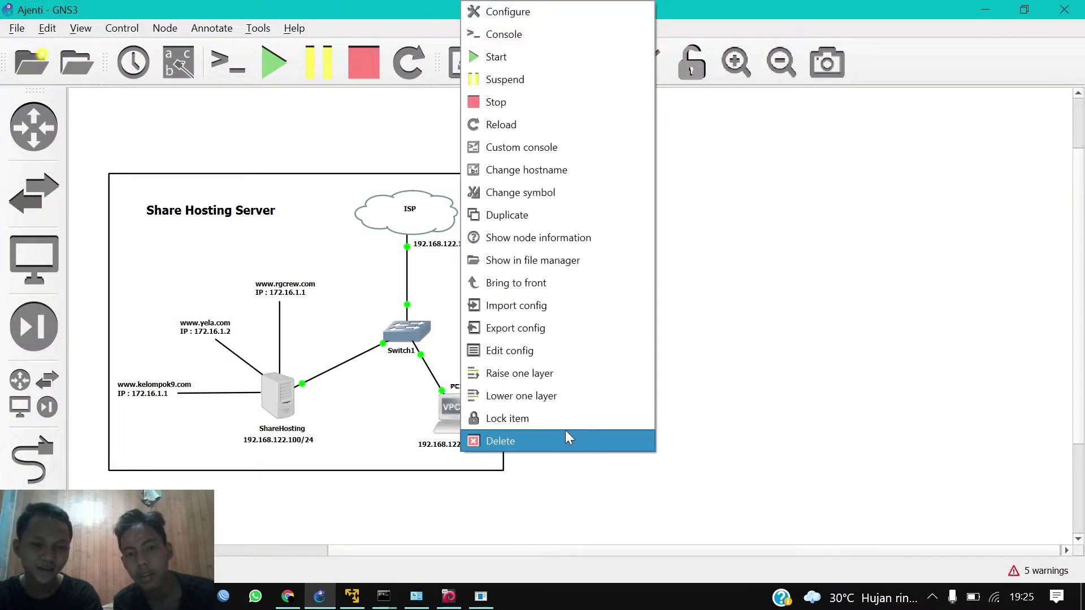
left_click(568, 438)
left_click(481, 304)
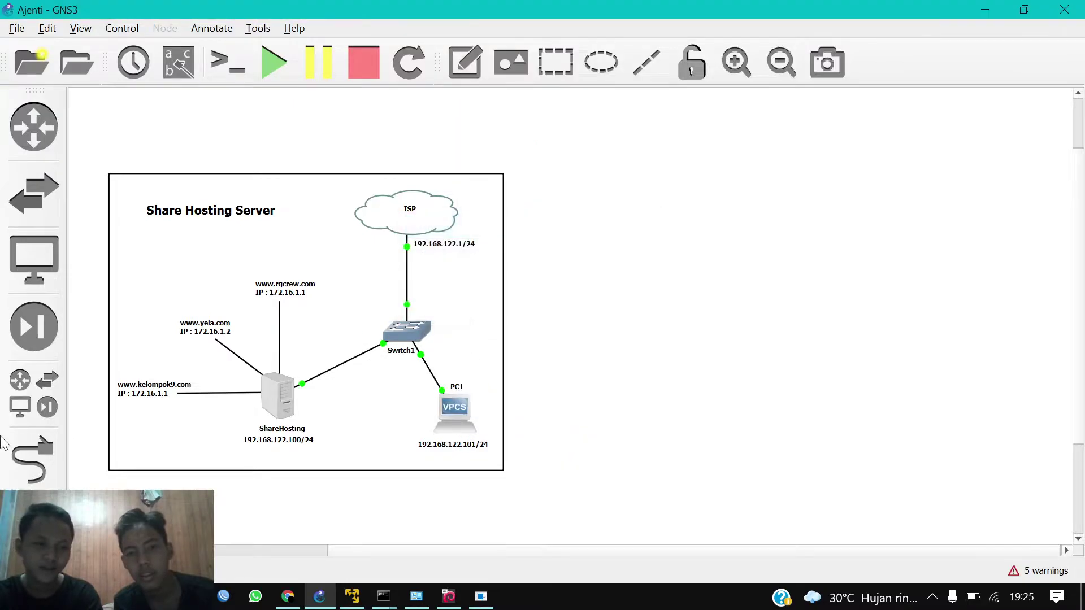
- Add a Windows node below Switch1, above the 192.168.122.101/24 label, and close the device list
left_click(30, 415)
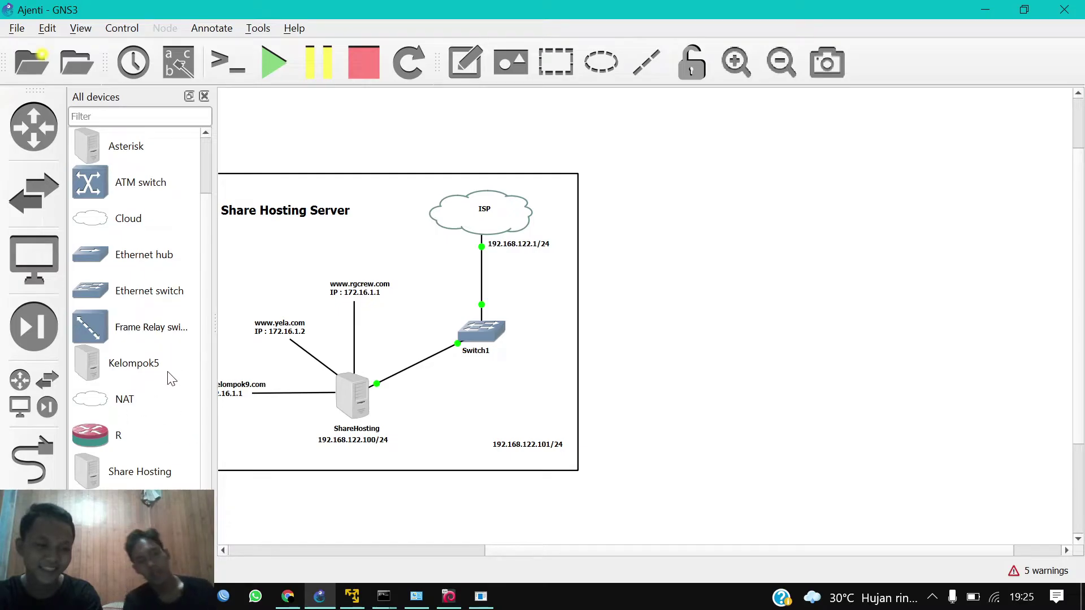
scroll(169, 395, "down", 1)
left_click_drag(136, 507, 505, 399)
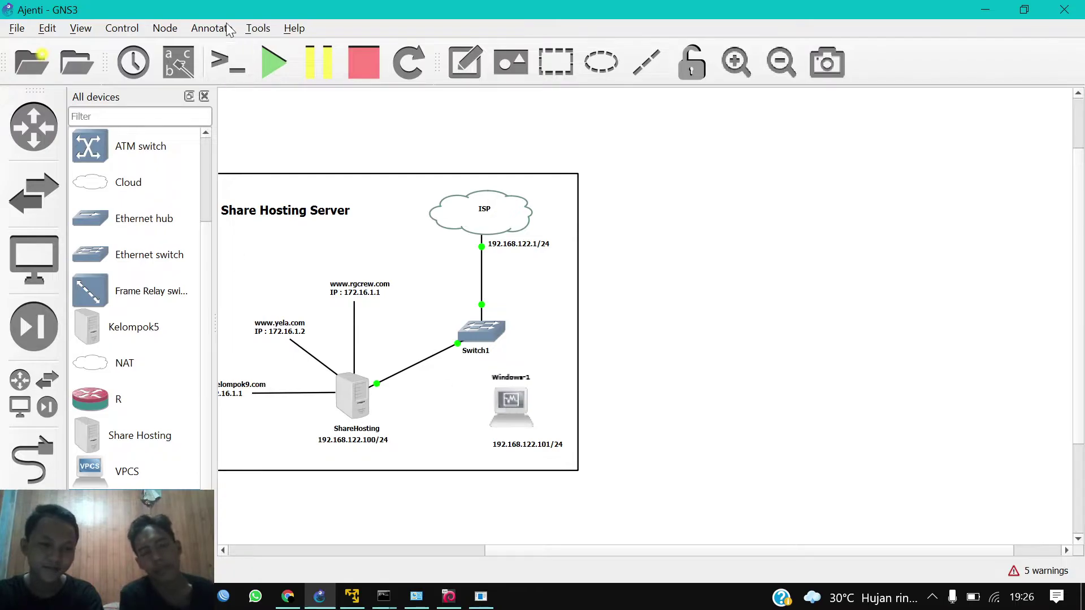
left_click(204, 96)
- Link Switch1's Ethernet2 port to Ethernet0 on the Windows-1 node and leave link mode
left_click(32, 460)
left_click(398, 333)
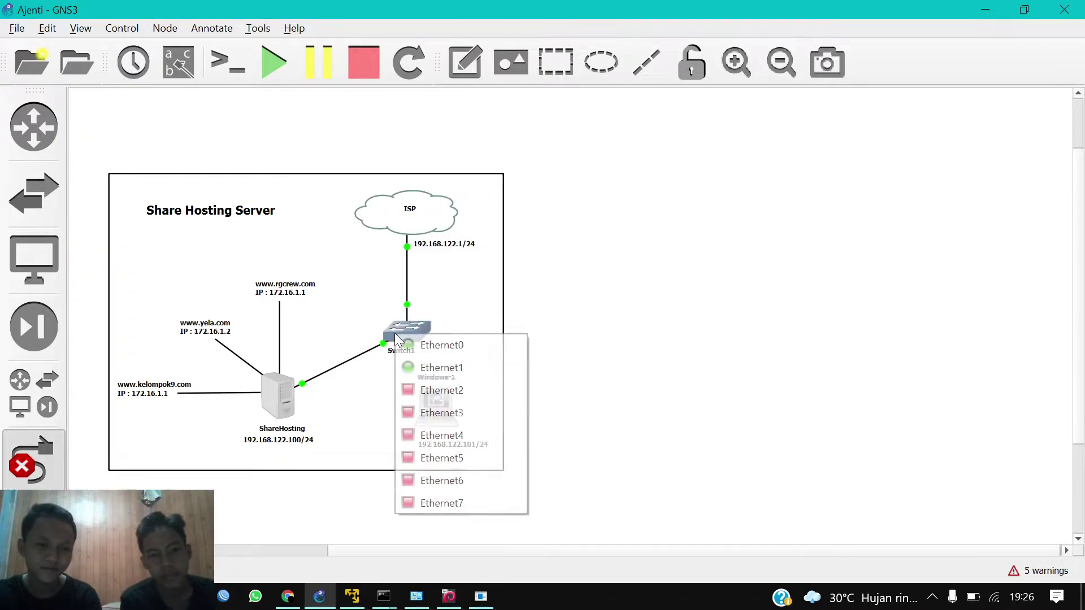
left_click(453, 389)
left_click(451, 414)
left_click(455, 415)
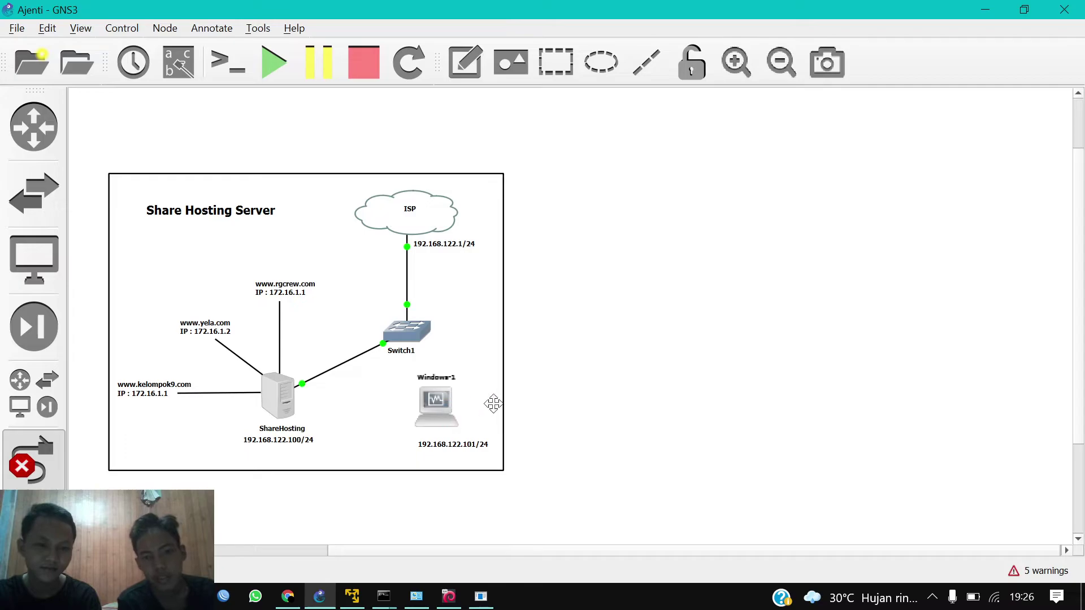
left_click(735, 61)
left_click(434, 425)
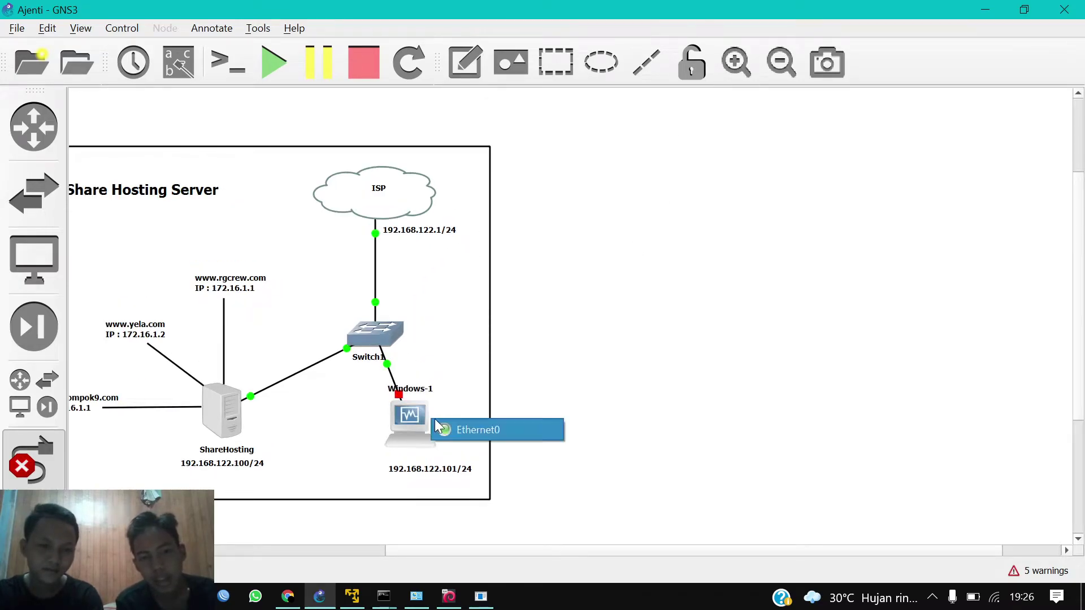
left_click(474, 429)
left_click(602, 304)
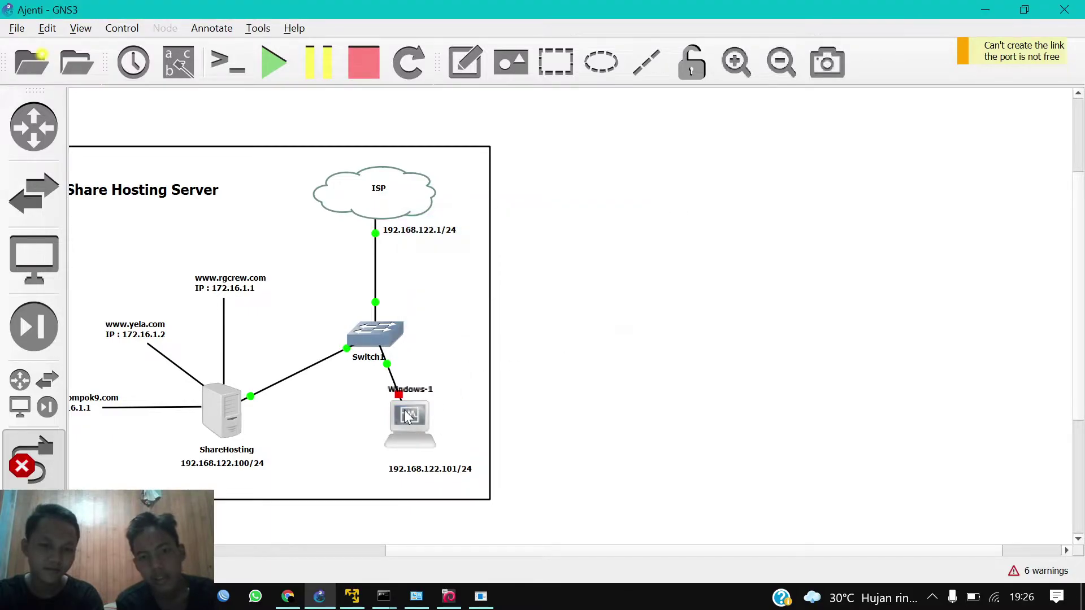
scroll(557, 380, "left", 5)
key("Escape")
- Start the Windows-1 node and shift it slightly to center it above its IP address label
right_click(551, 418)
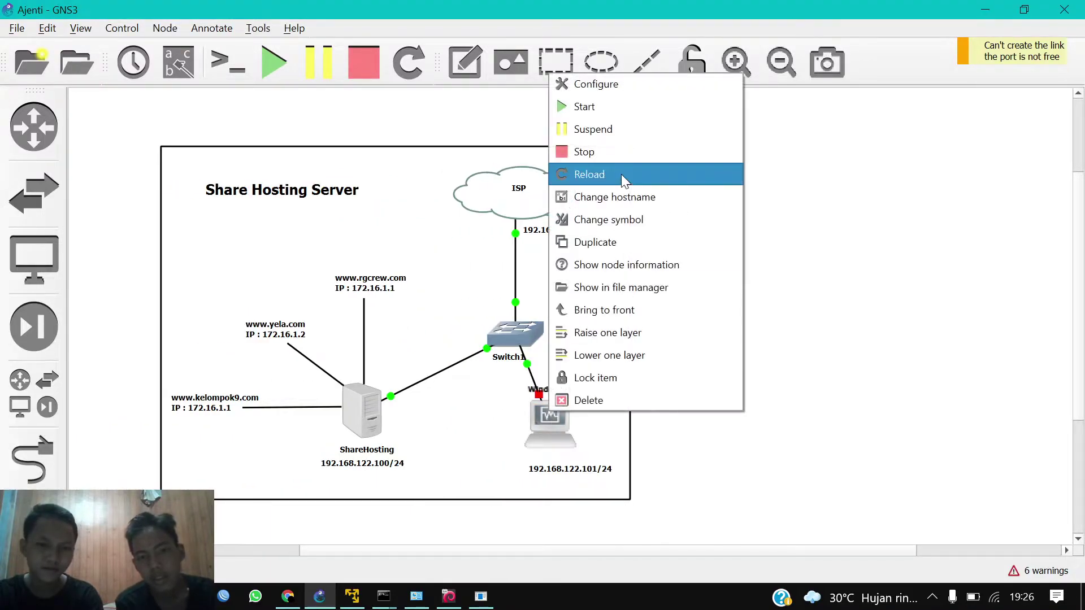
left_click(650, 107)
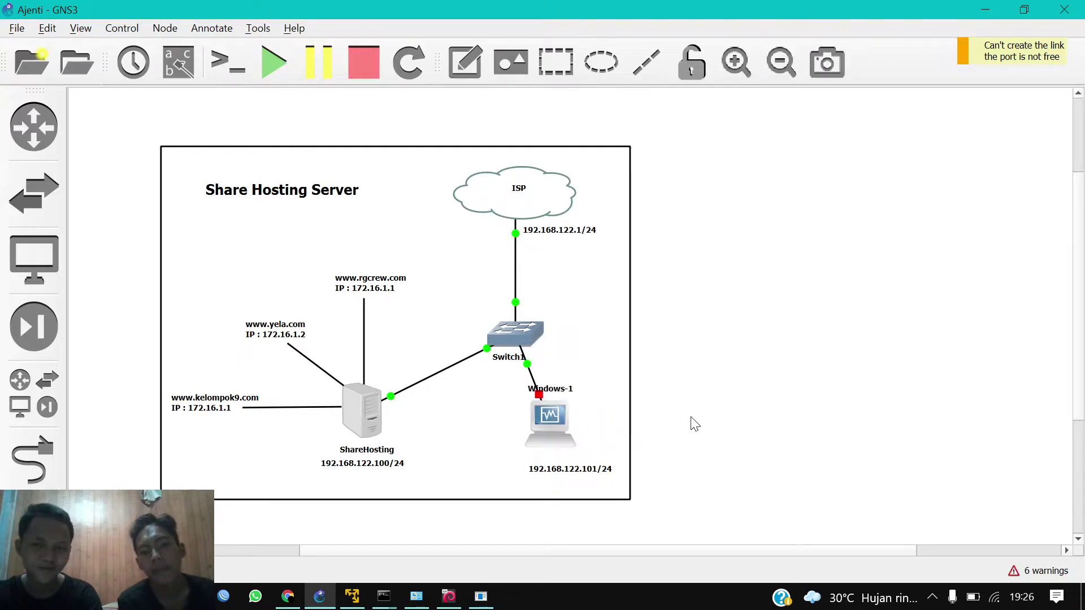
left_click_drag(551, 424, 569, 436)
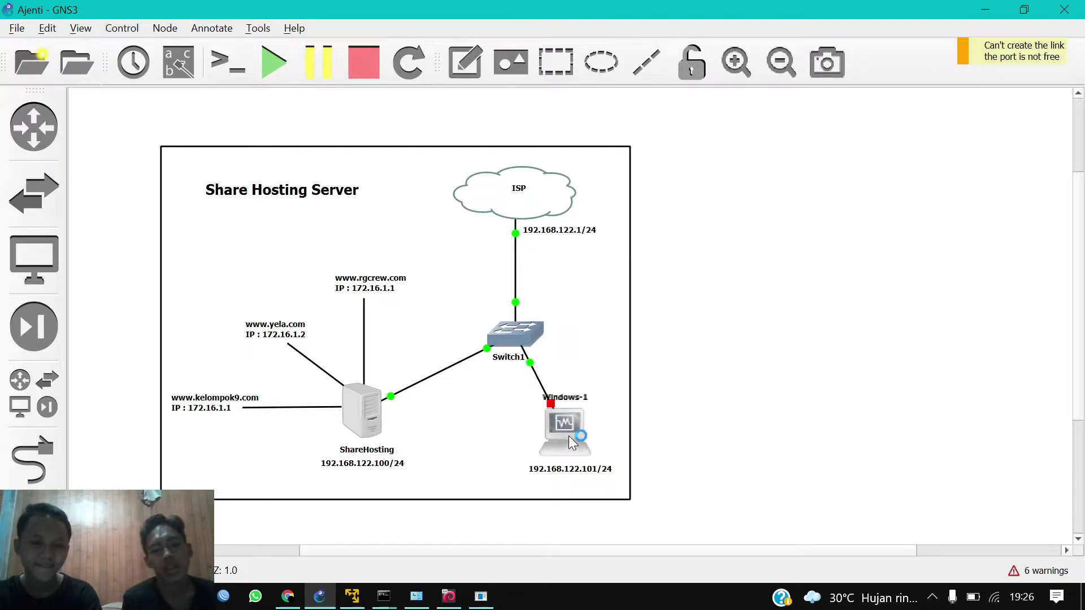
left_click(683, 411)
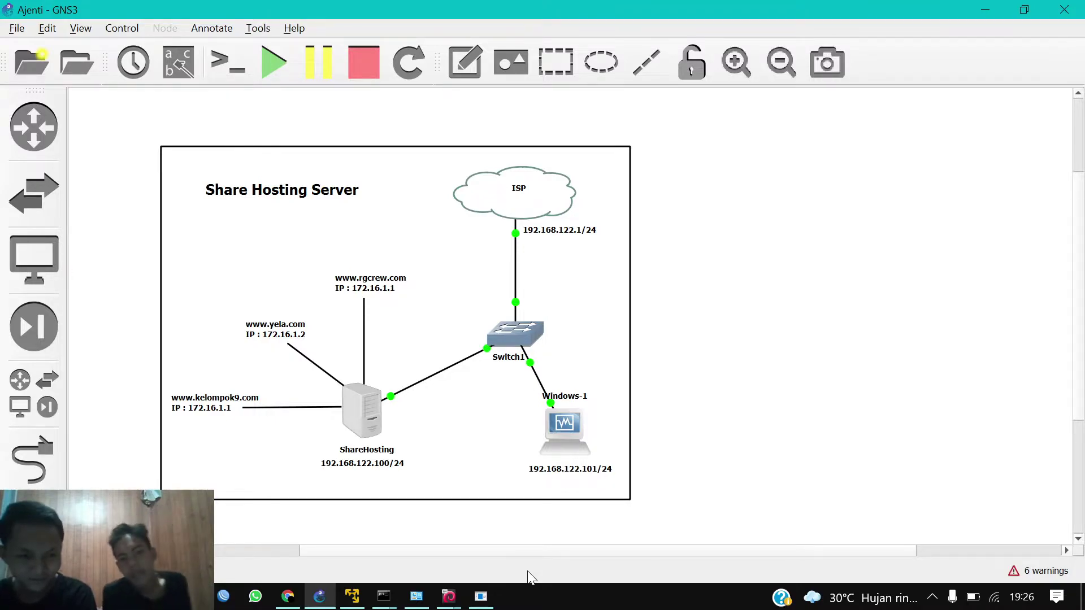
- Switch to the Client Windows-02 virtual machine in VirtualBox and sign in to Windows with the account password
left_click(449, 596)
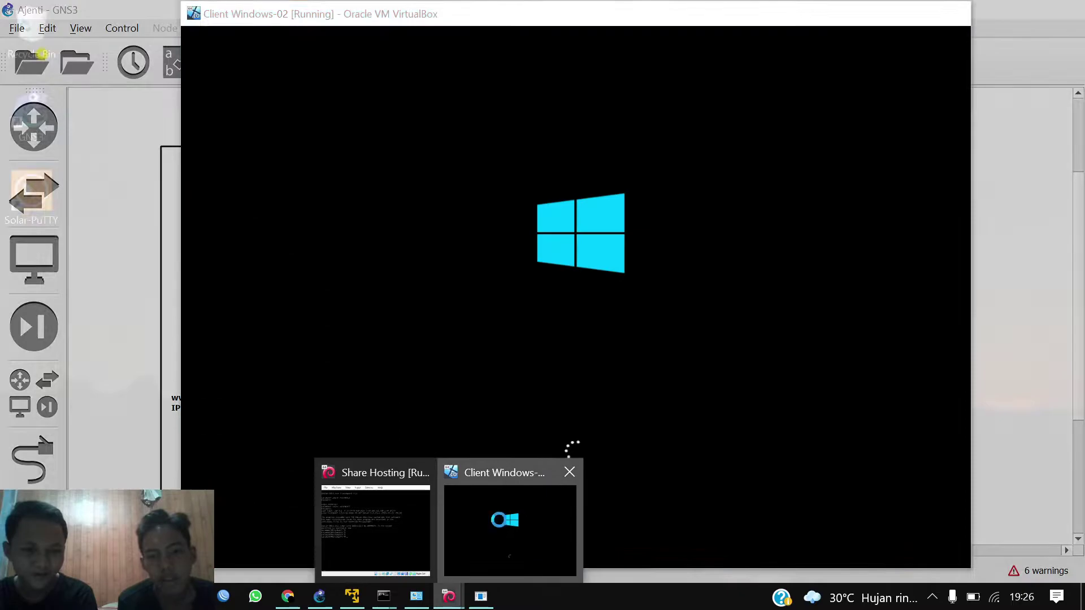
left_click(510, 525)
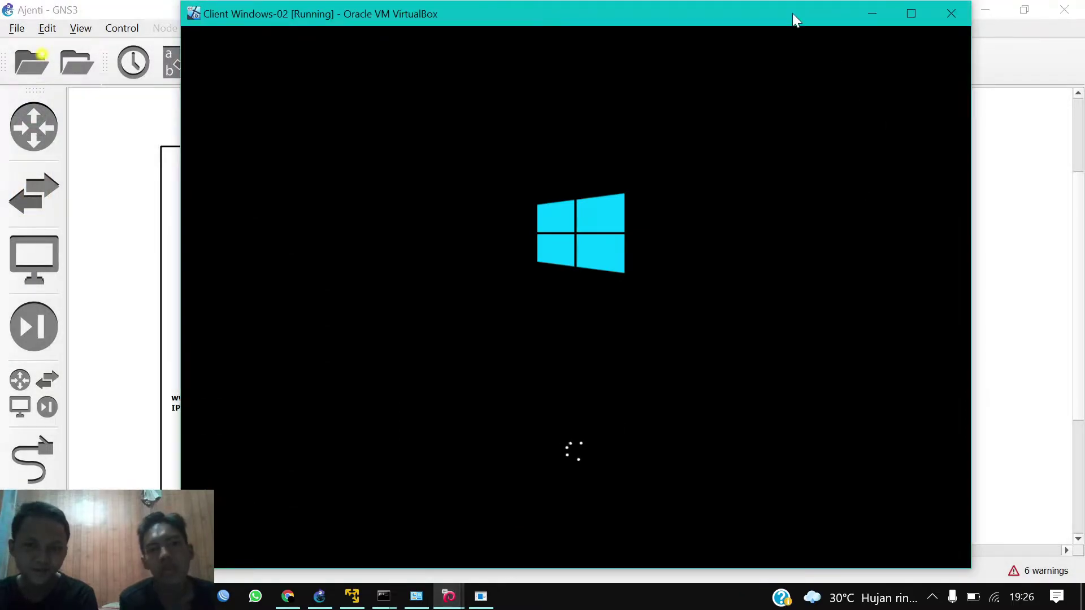
left_click_drag(775, 18, 815, 25)
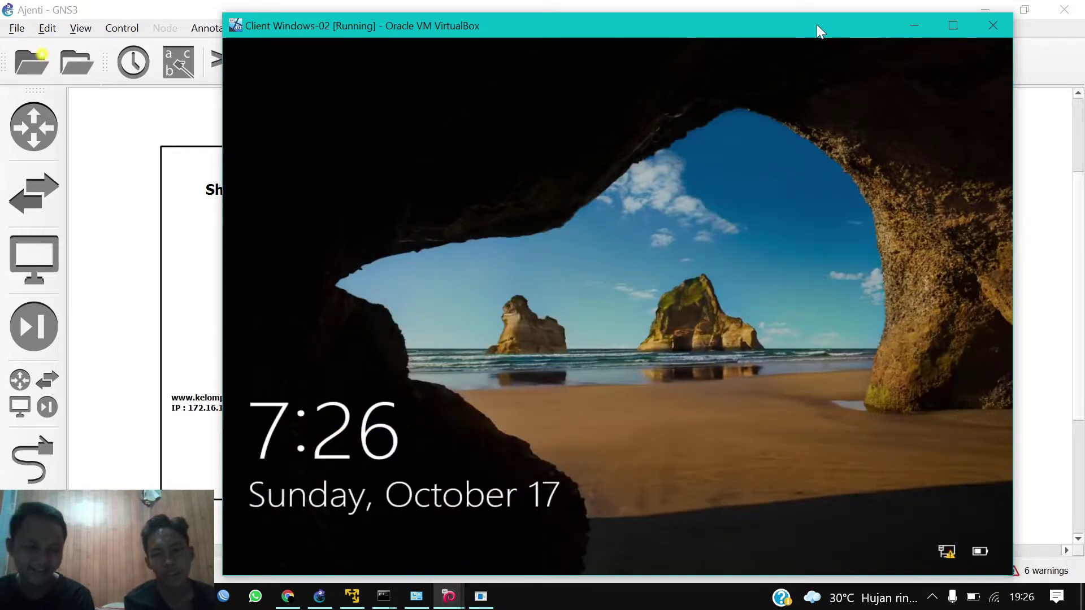
key("Return")
type("•••••")
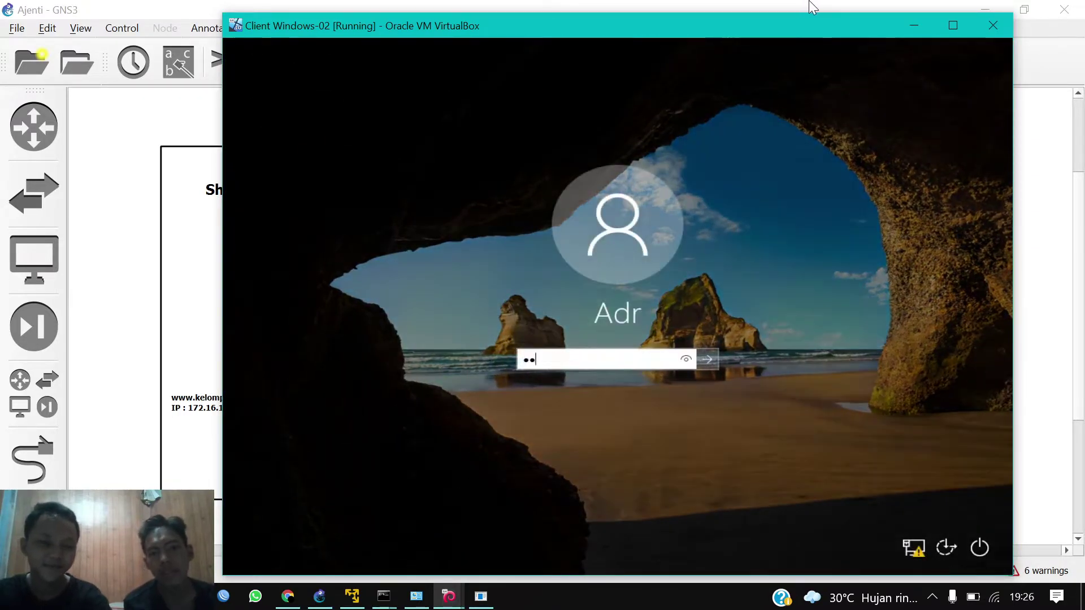
key("Return")
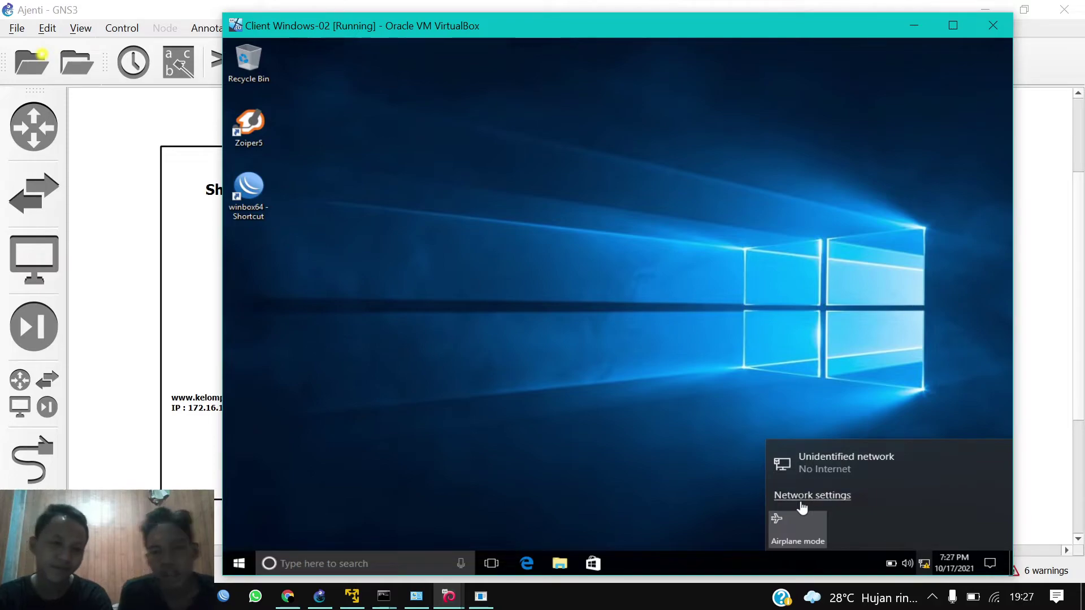
- Review the IPv4 properties of the virtual machine's Ethernet 2 adapter, close them and minimize Network Connections
left_click(812, 496)
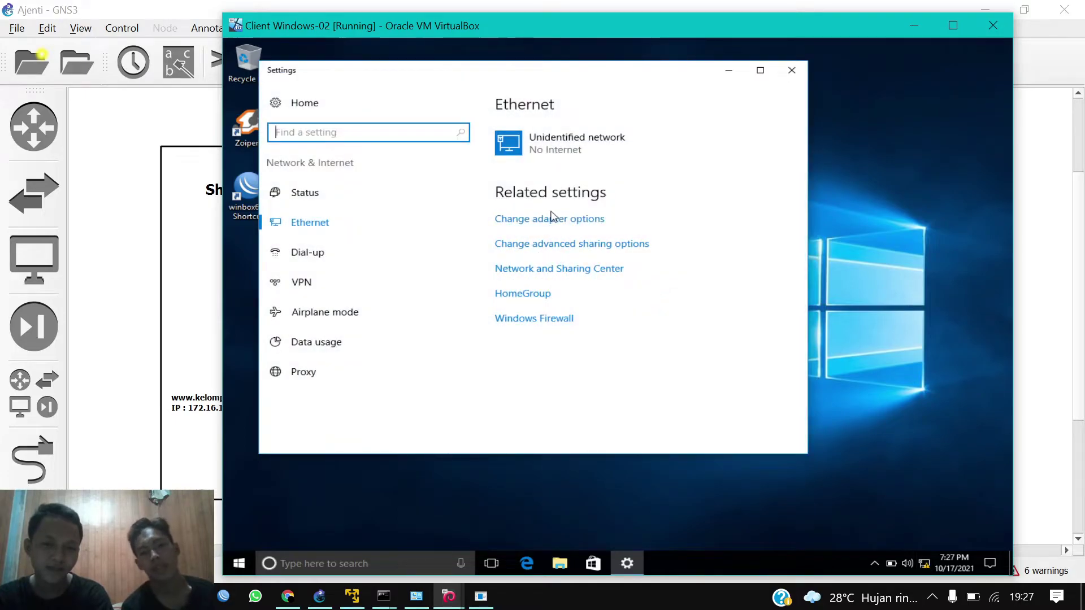
left_click(552, 218)
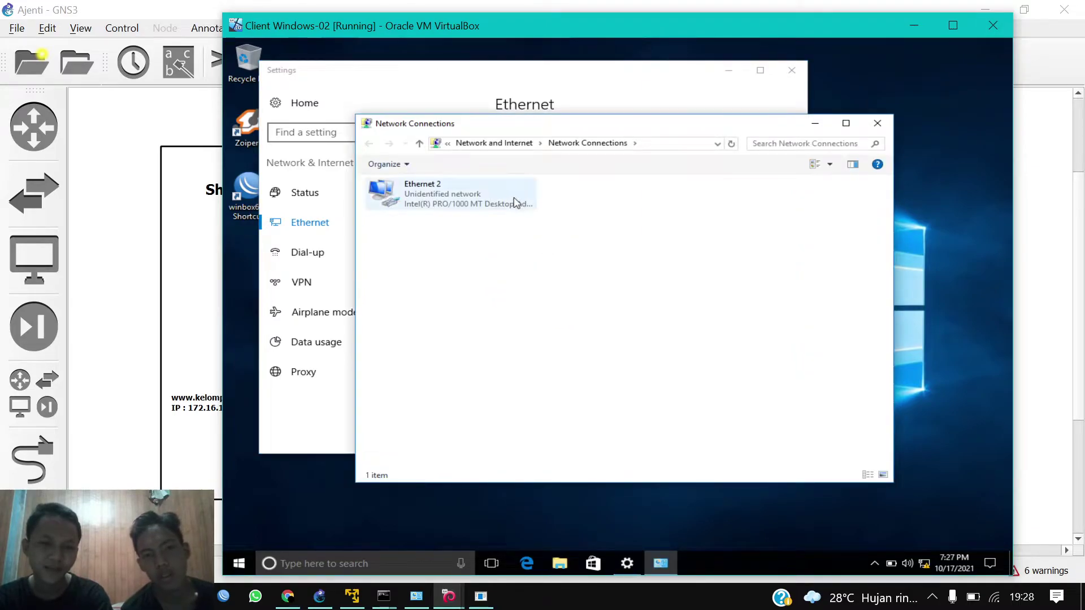
right_click(514, 201)
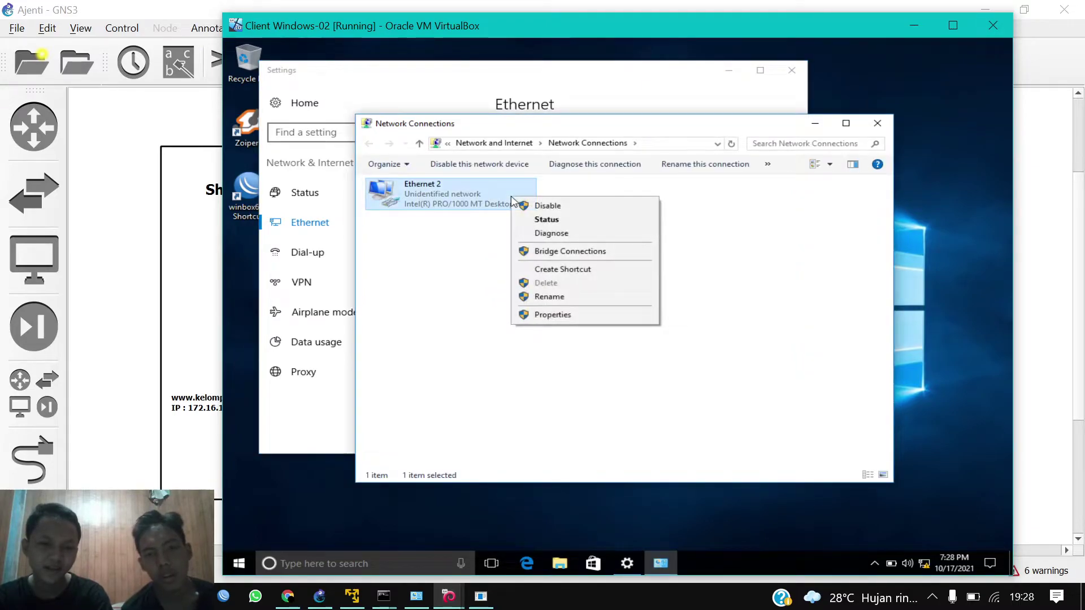
left_click(569, 317)
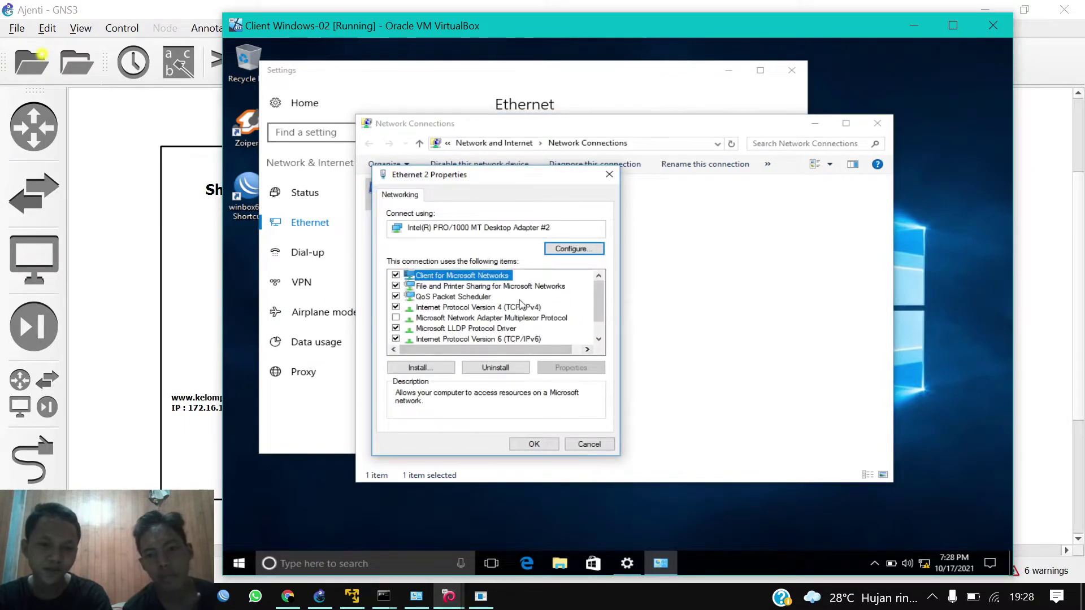
double_click(521, 307)
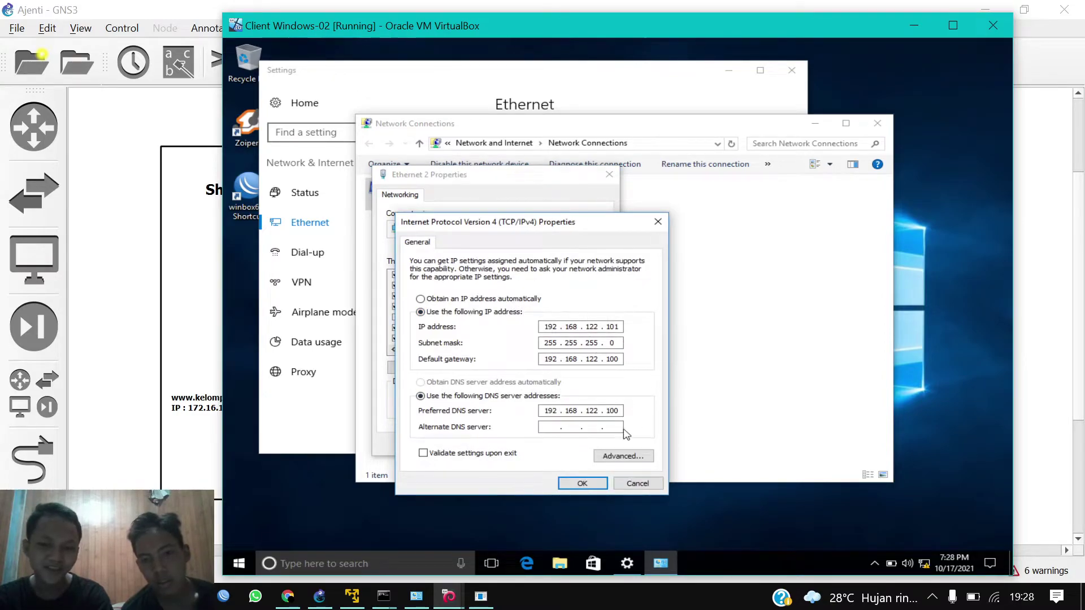
left_click(581, 483)
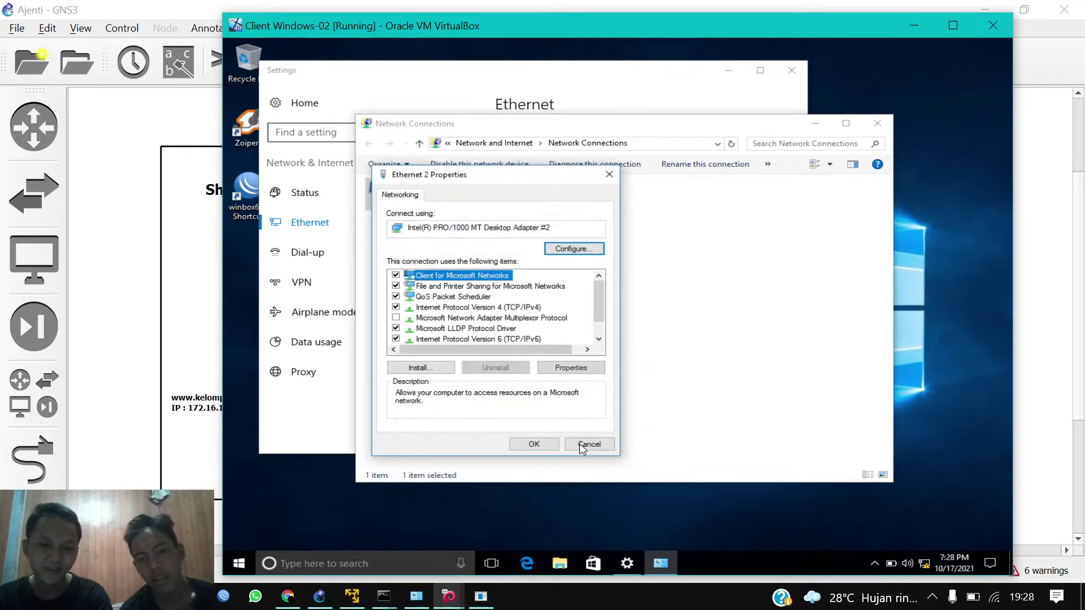
left_click(582, 445)
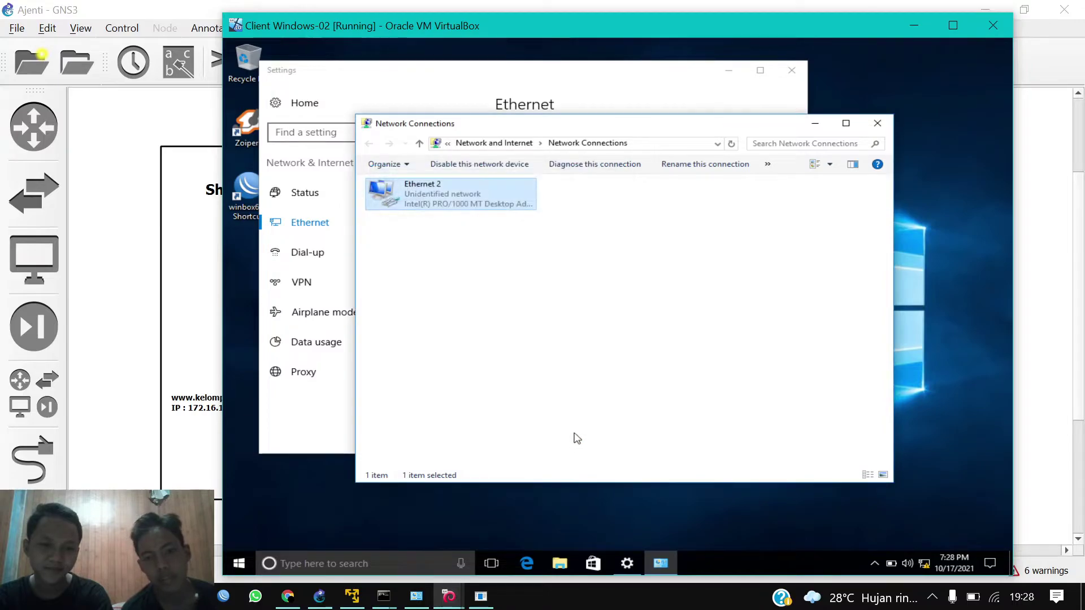
left_click(815, 124)
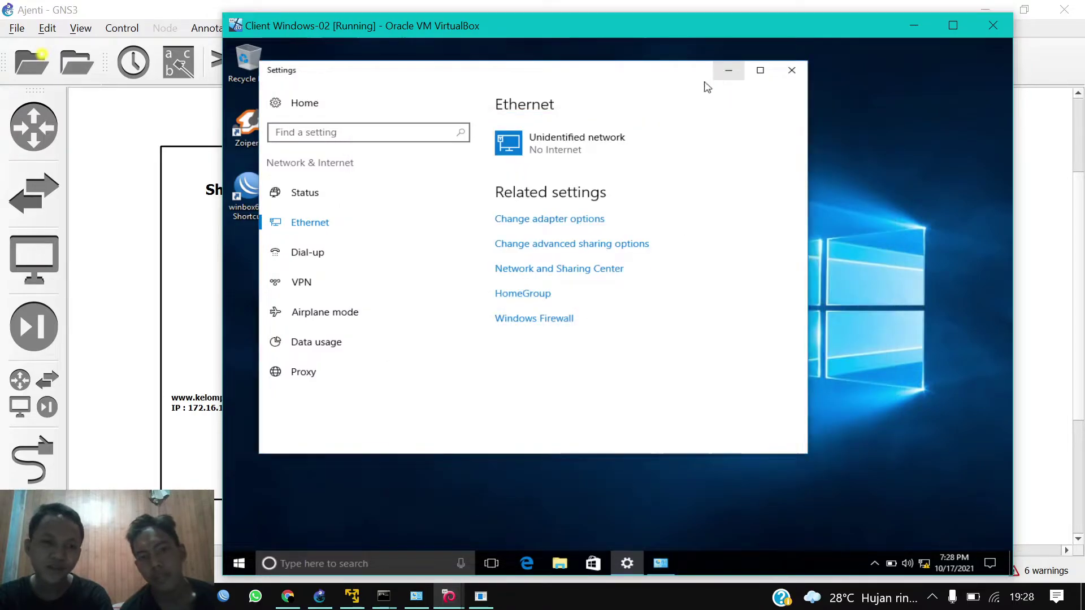
- Minimize the virtual machine's Settings window and open a Command Prompt inside the Windows guest
left_click(728, 71)
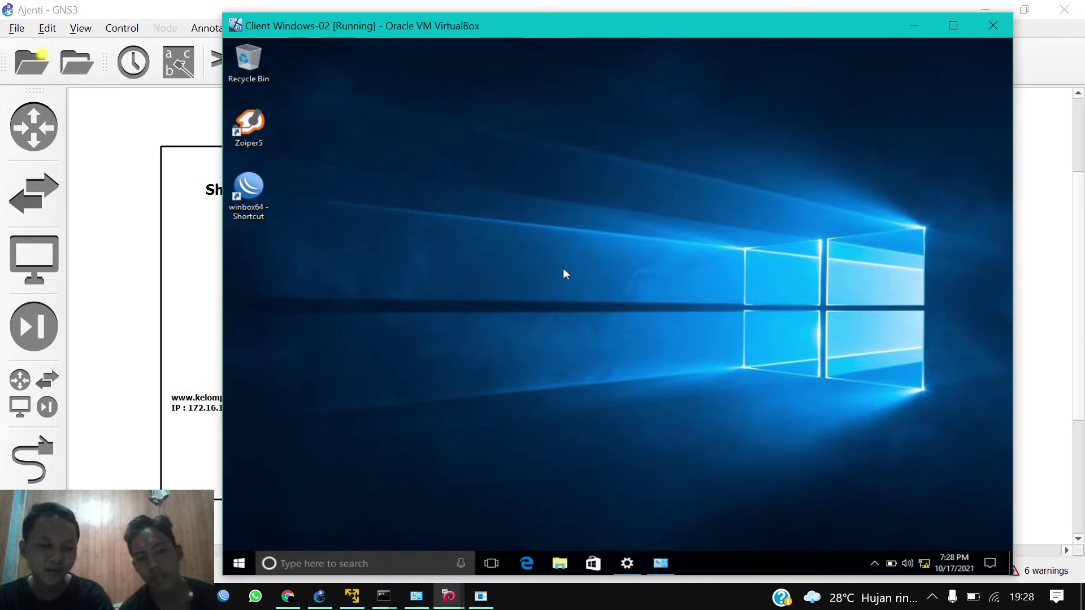
key("super+r")
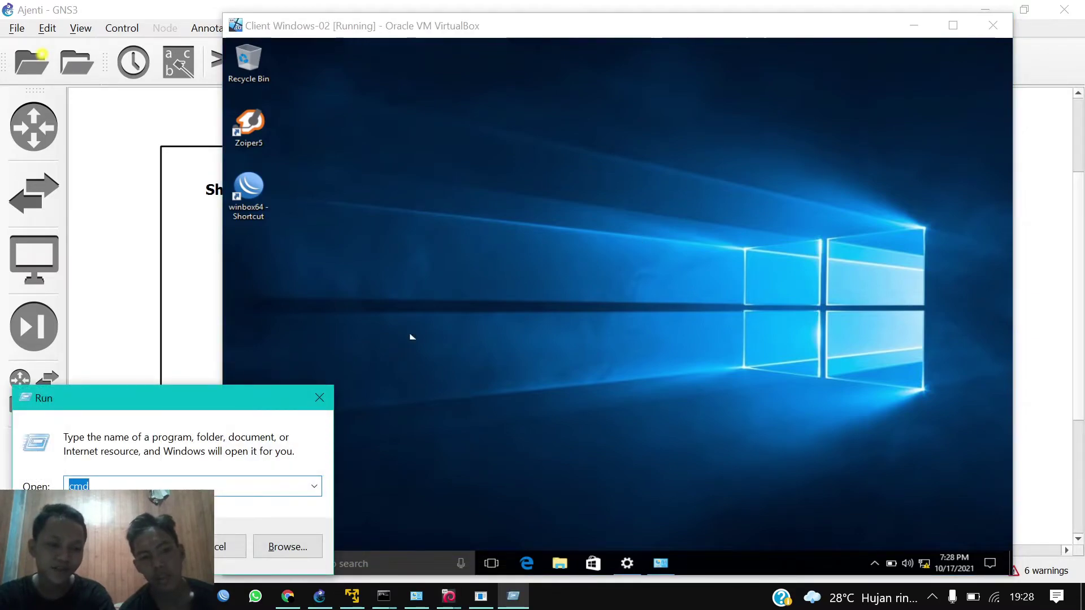
left_click(319, 398)
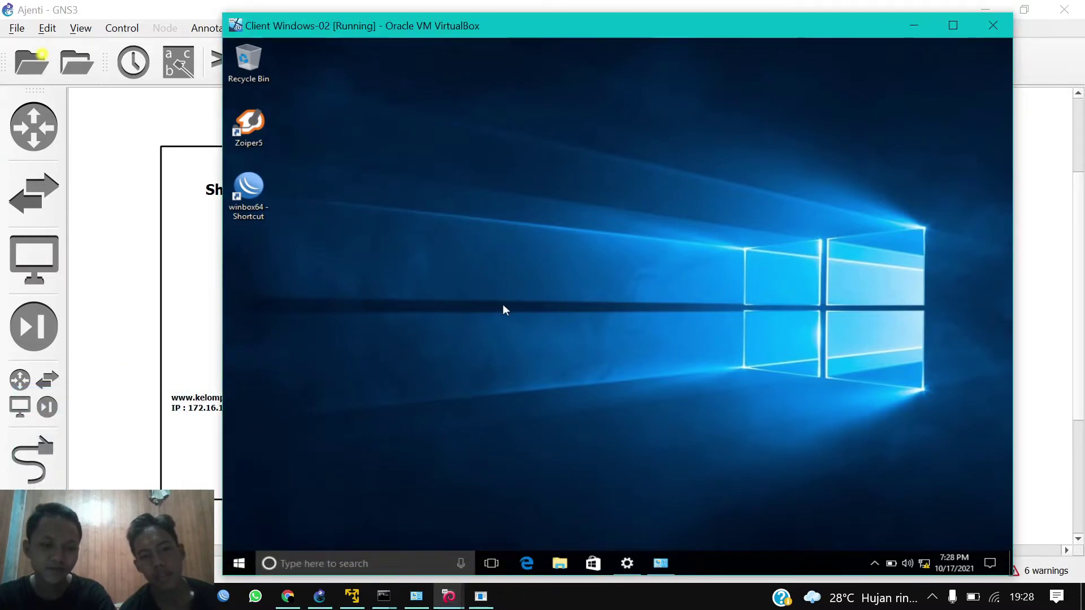
key("super+r")
key("Return")
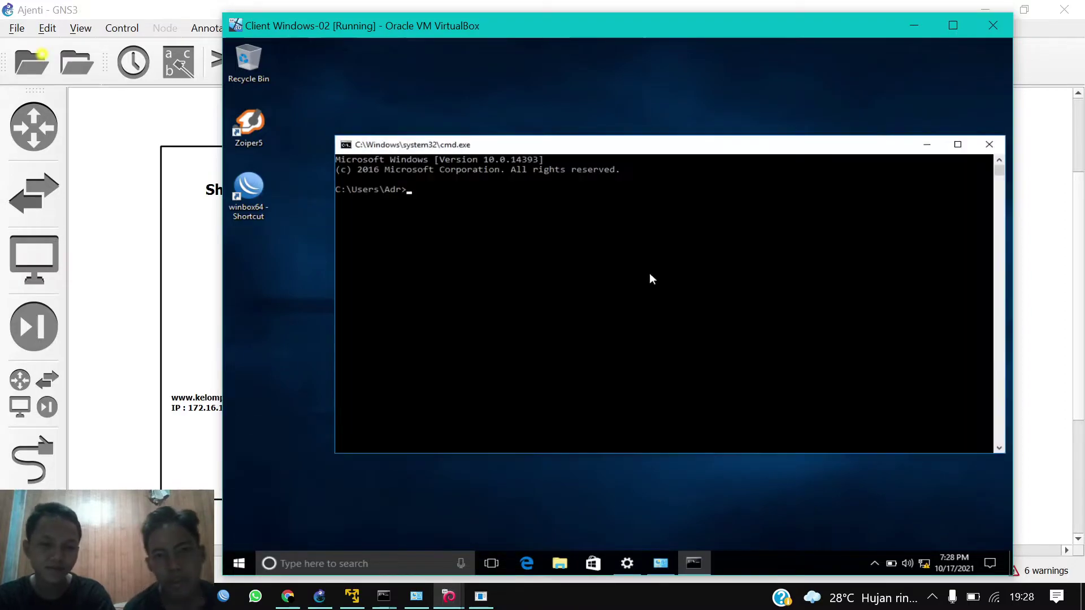
key("Return")
type("p")
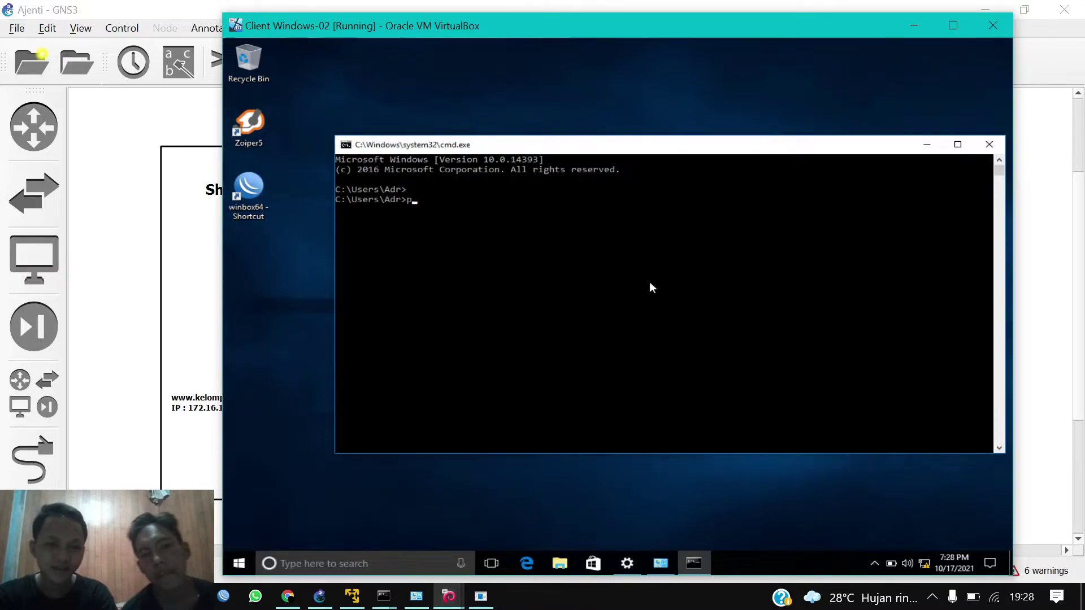
type("ing www")
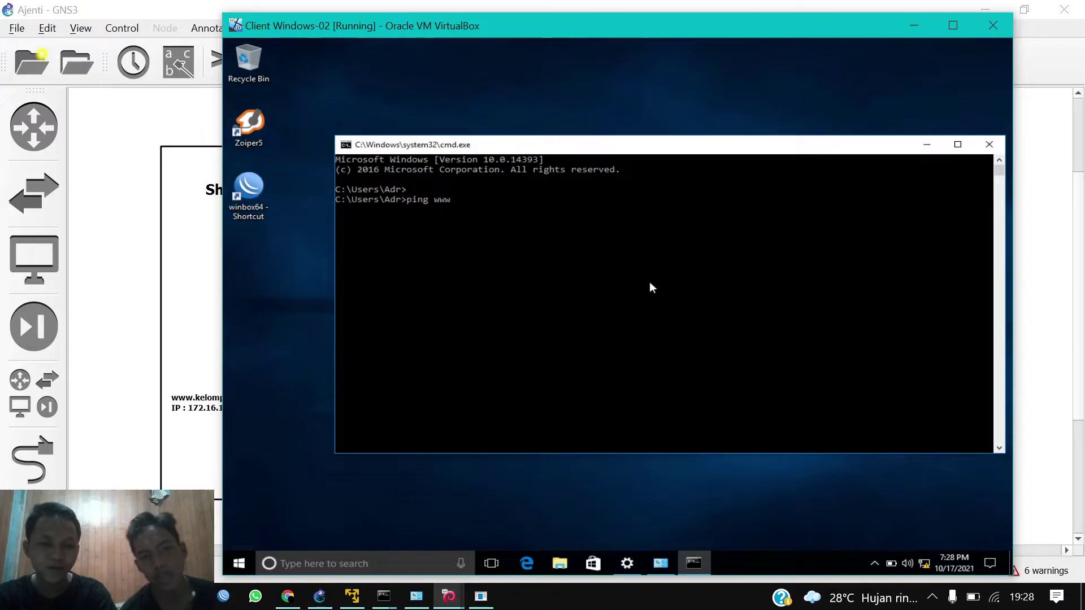
type(".r")
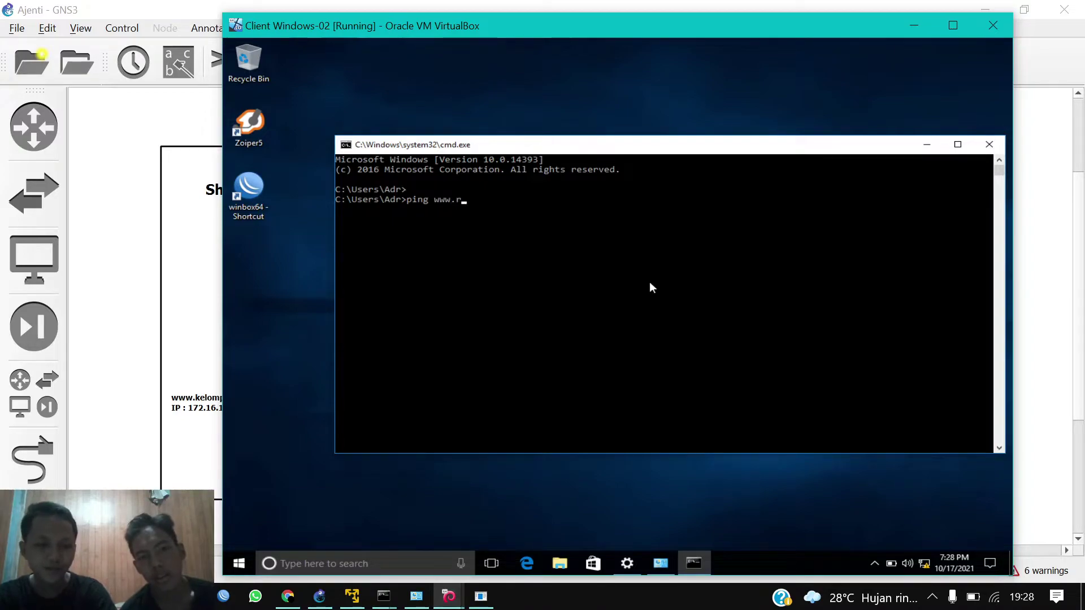
type("gcrew.com\\")
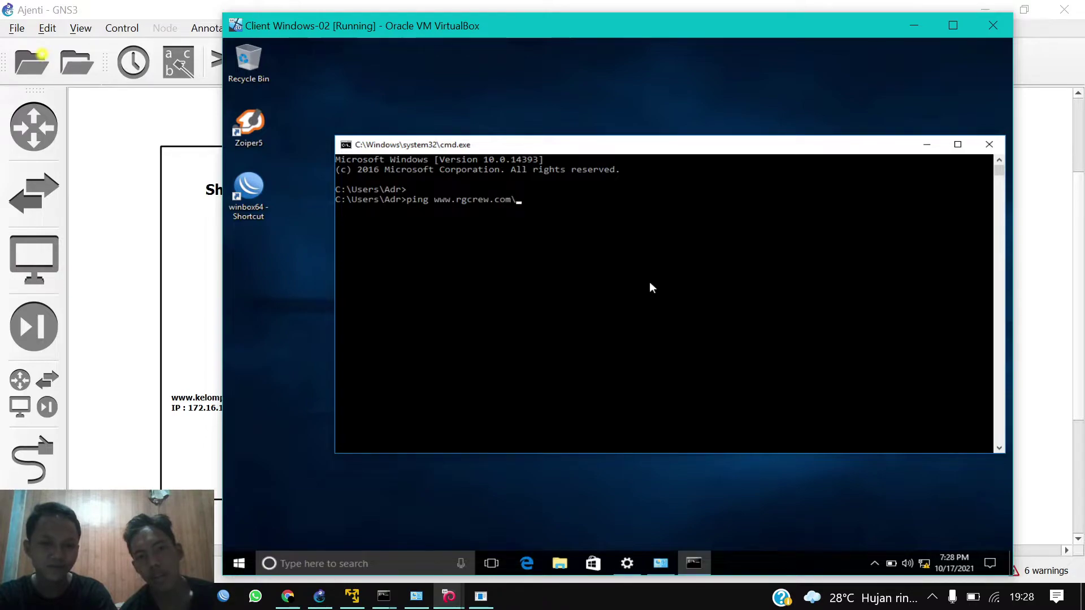
key("BackSpace")
key("Return")
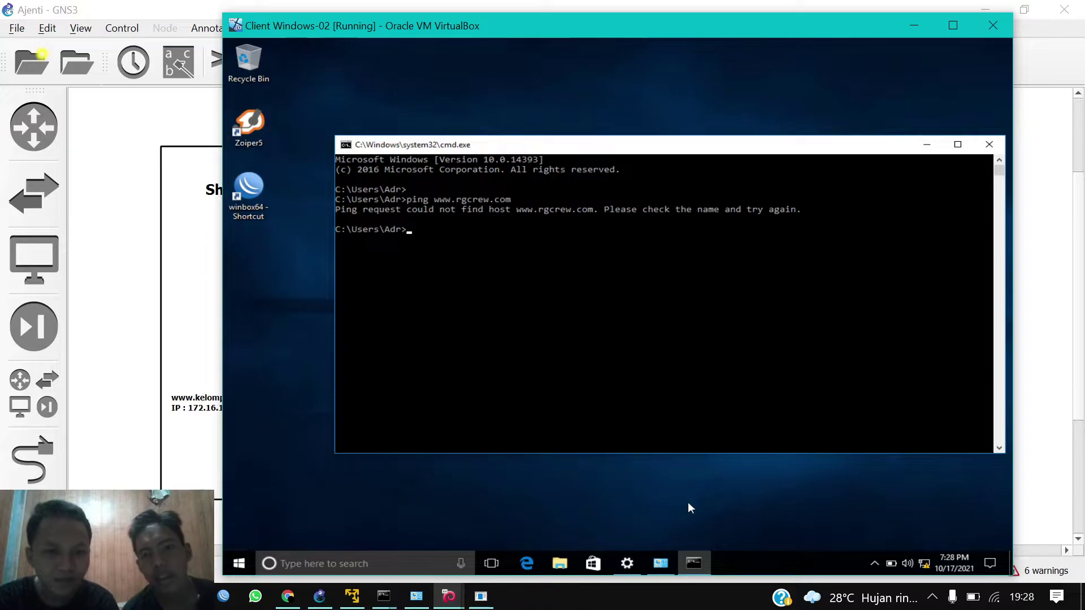
- Review the network connection details of the virtual machine's Ethernet 2 adapter, including its IPv4 address, gateway and DNS server
left_click(665, 564)
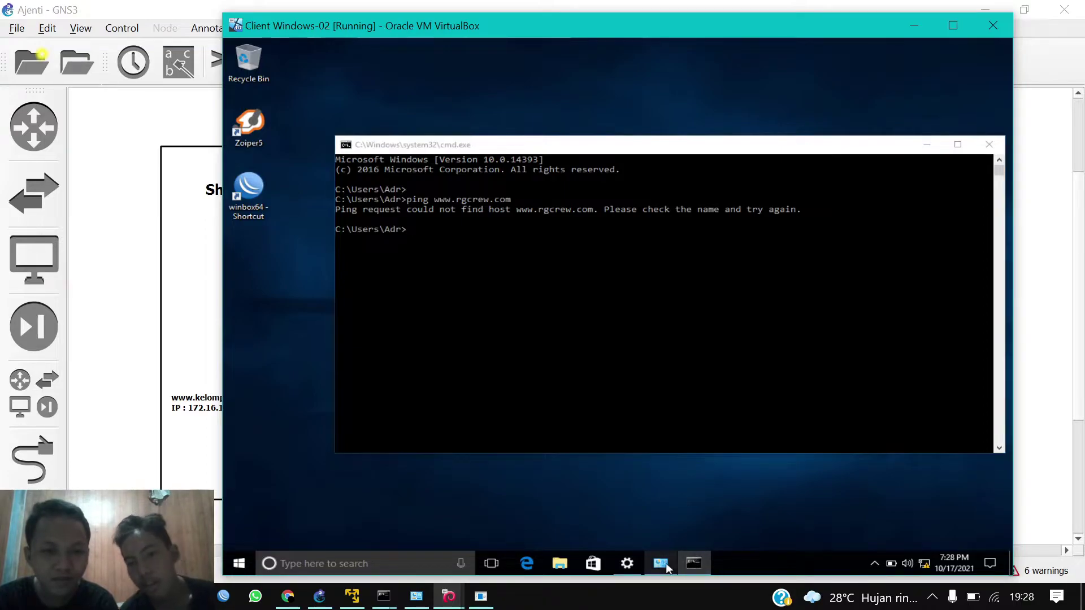
double_click(481, 194)
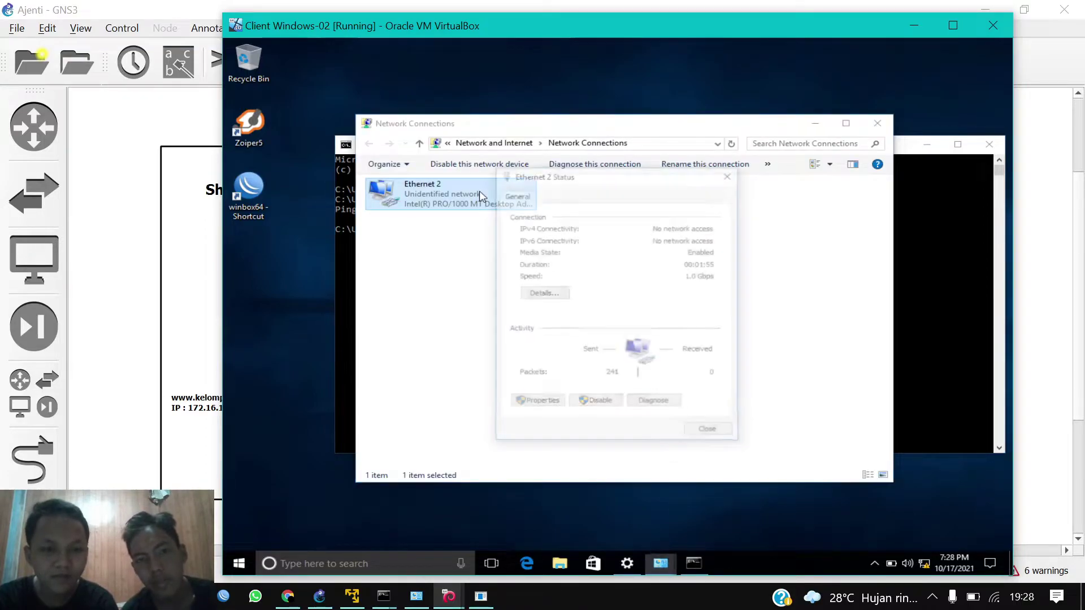
left_click(544, 291)
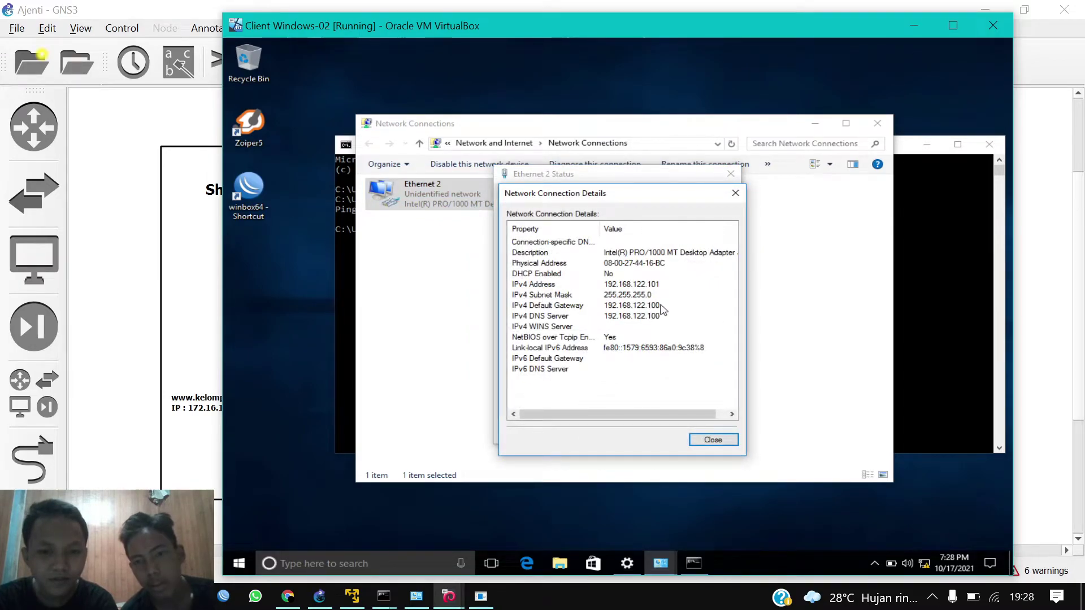
left_click(714, 439)
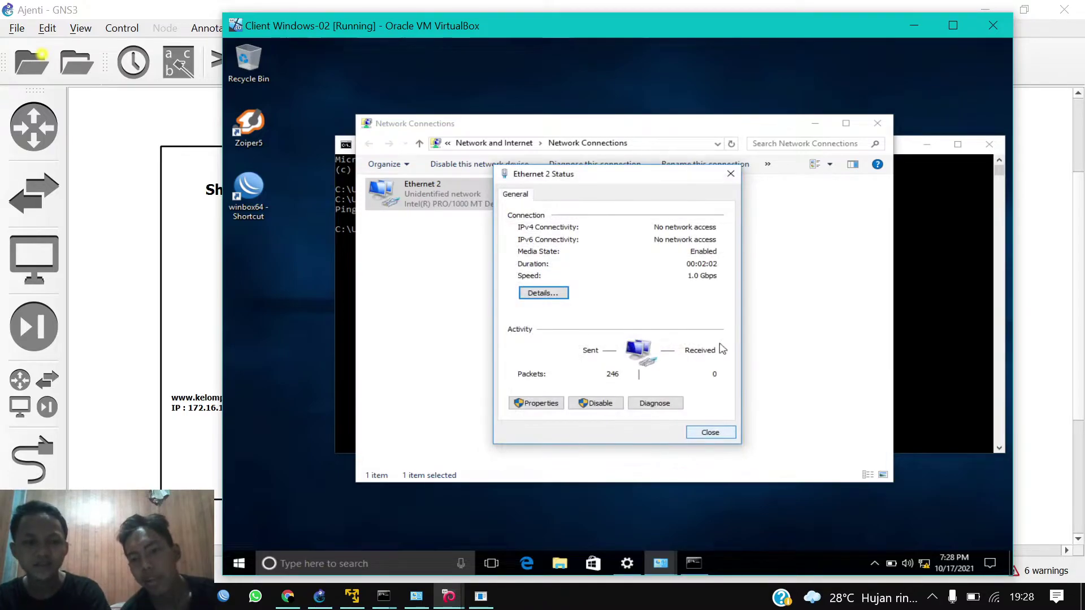
- Close the Ethernet 2 status and restart the adapter by disabling it and enabling it again
left_click(730, 173)
left_click(512, 172)
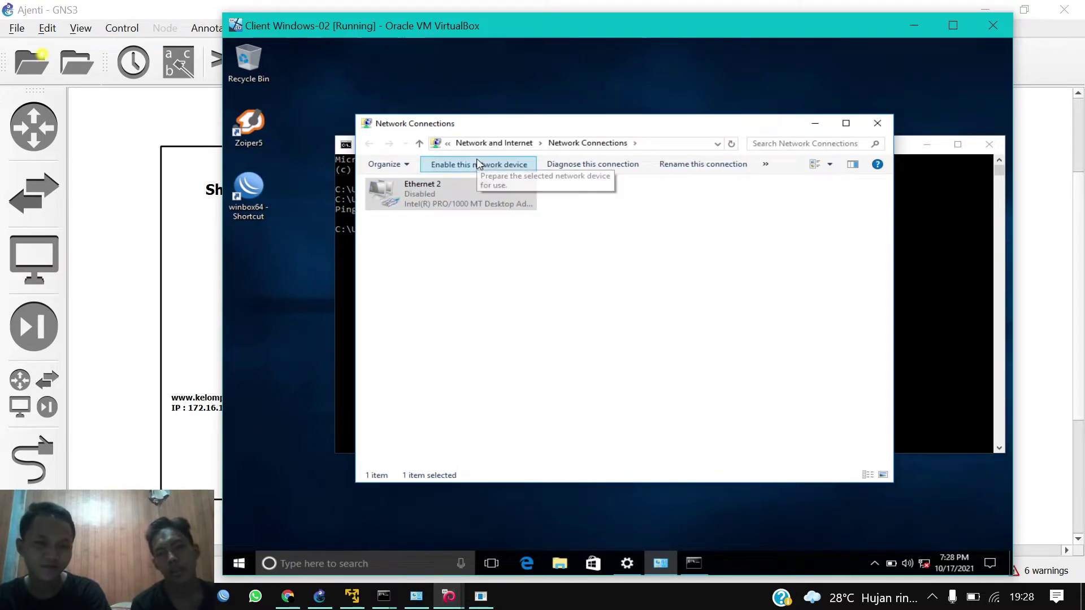
left_click(477, 163)
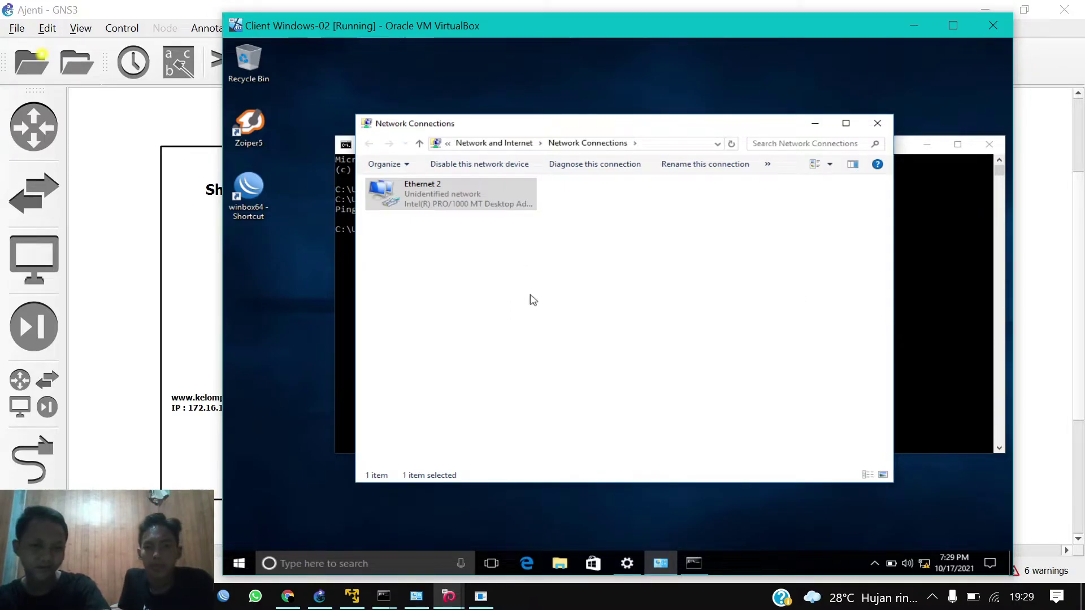
- Ping 192.168.122.100 from the virtual machine's Command Prompt, reusing the previous ping command with its target replaced
left_click(695, 564)
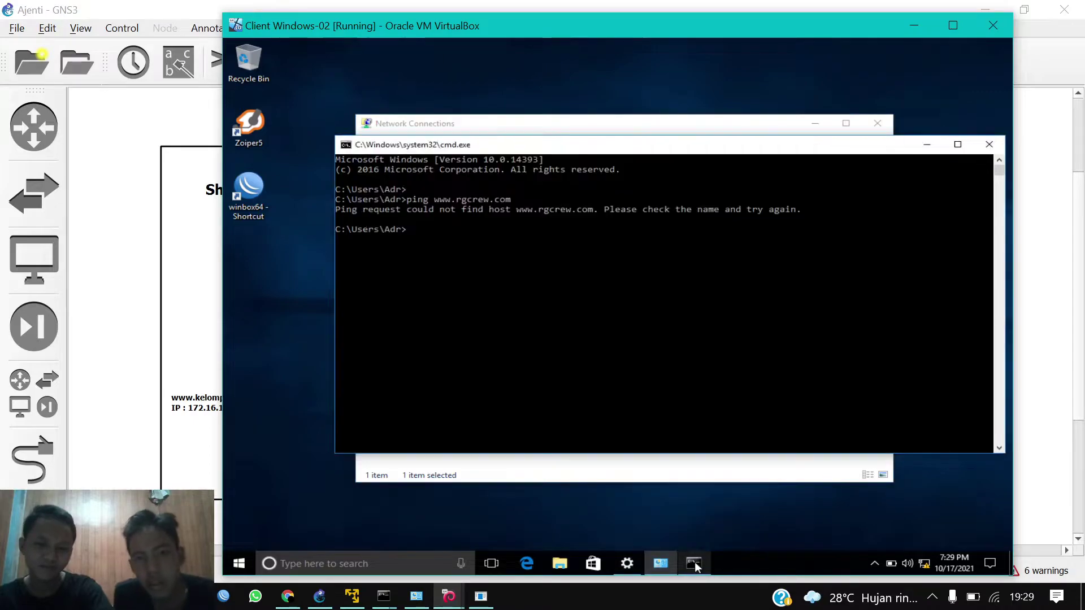
key("Up")
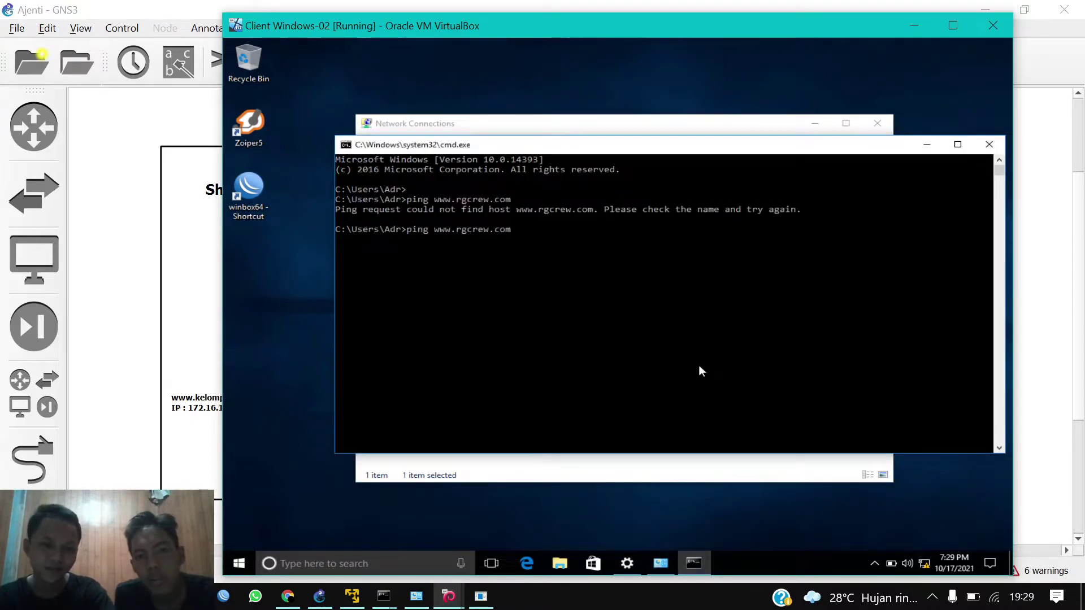
key("BackSpace")
key("BackSpace")
key("BackSpace")
key("BackSpace")
key("BackSpace")
key("BackSpace")
key("BackSpace")
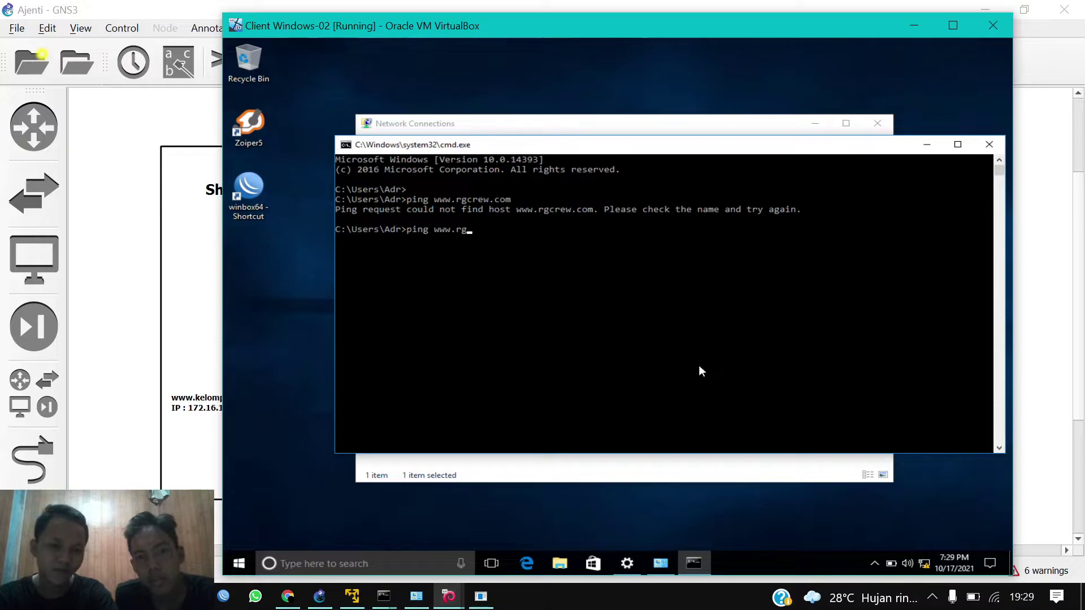
key("BackSpace")
key("BackSpace")
key("BackSpace")
type("192.1")
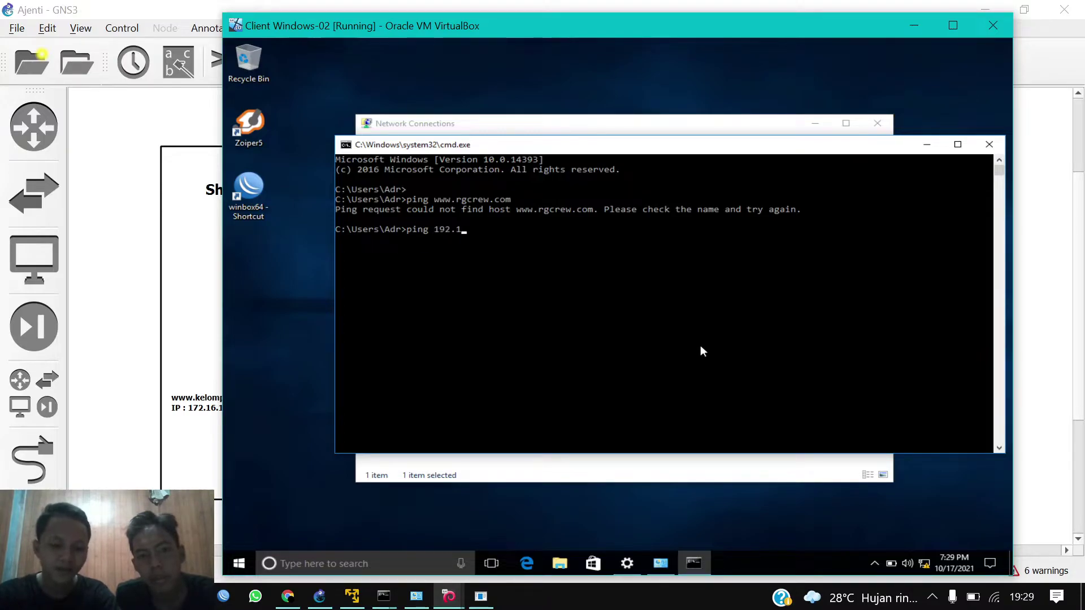
type("68.122.100")
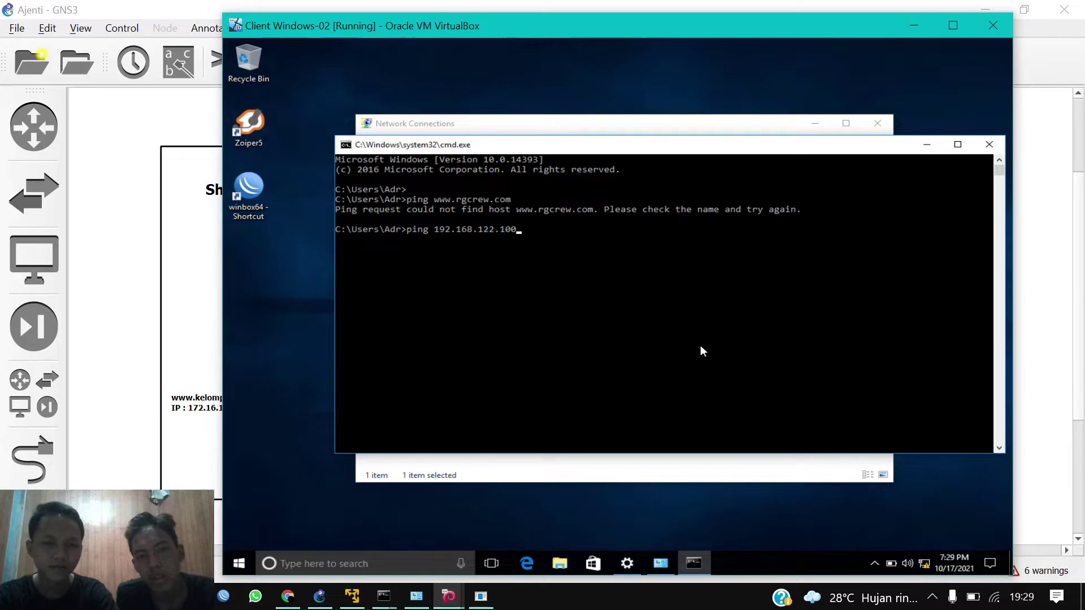
key("Return")
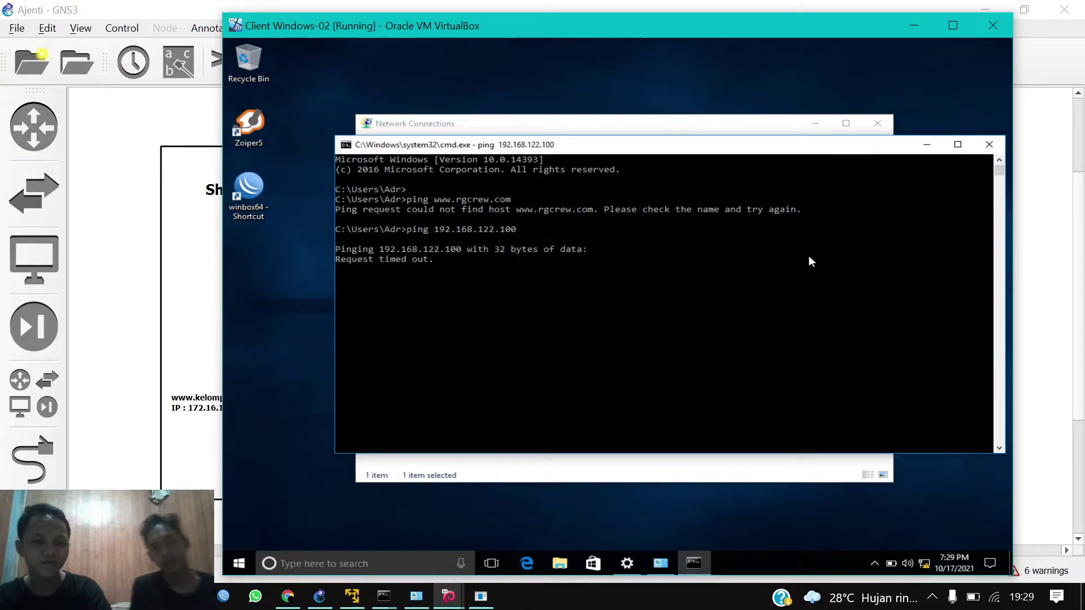
- Switch to the host's Network Connections, check the IPv4 properties of VMware Network Adapter VMnet1 and close its properties
left_click(660, 570)
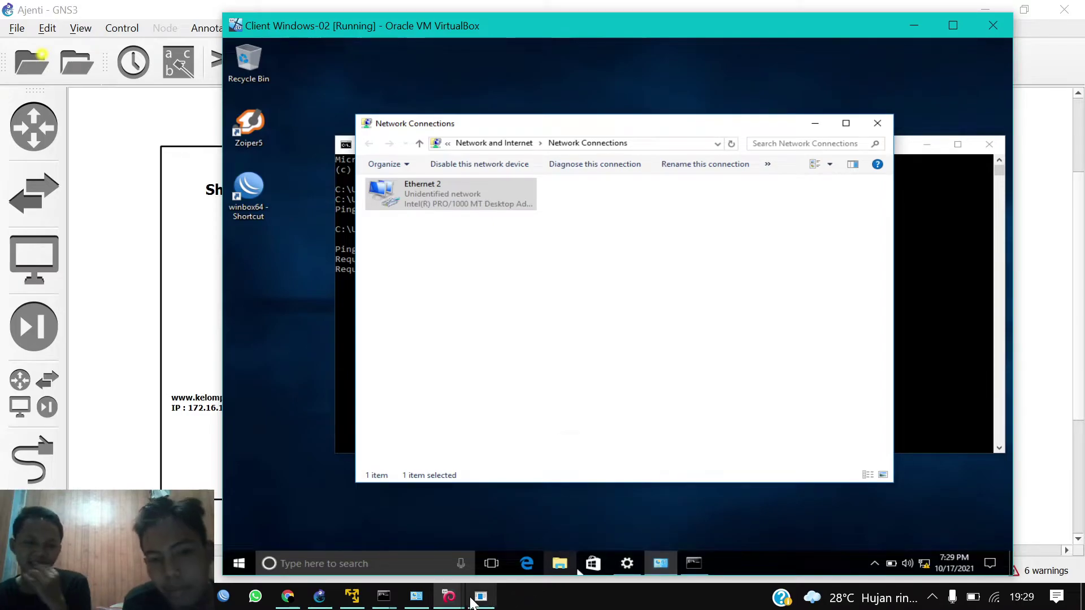
left_click(415, 596)
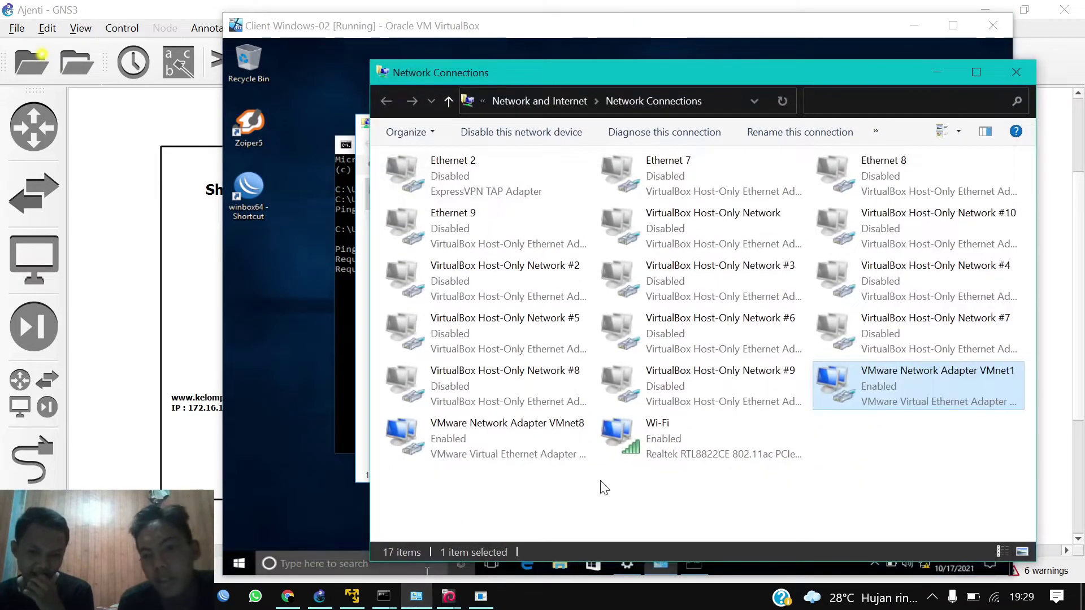
right_click(850, 365)
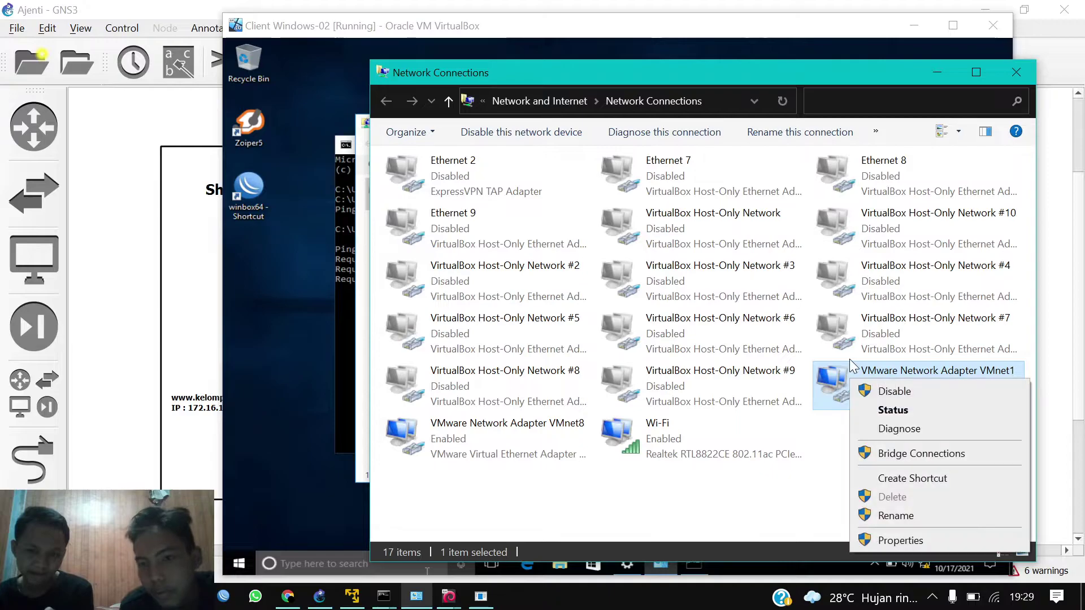
left_click(886, 534)
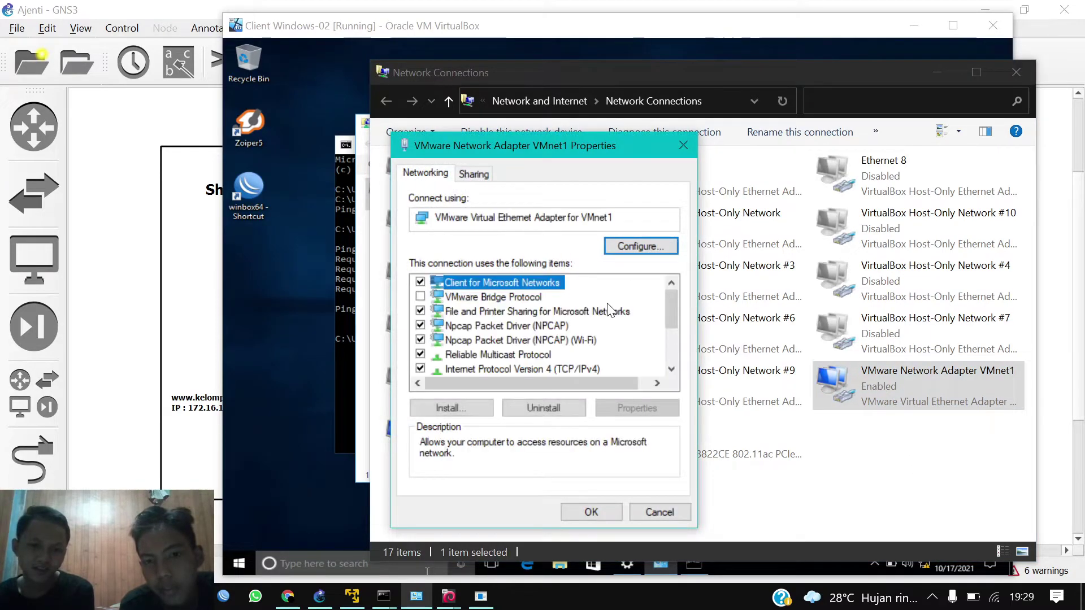
double_click(568, 367)
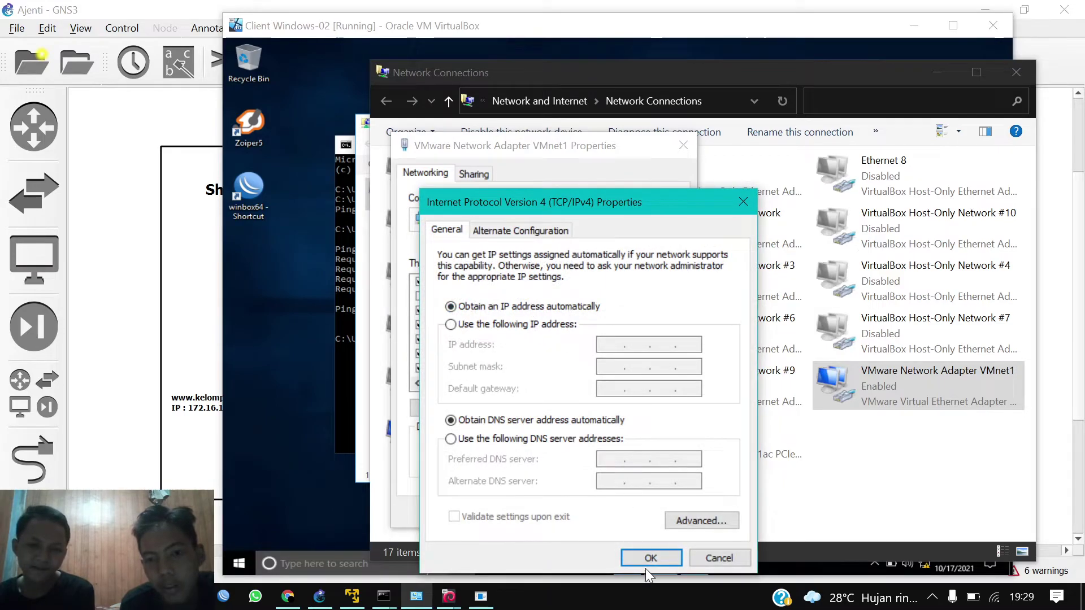
left_click(651, 558)
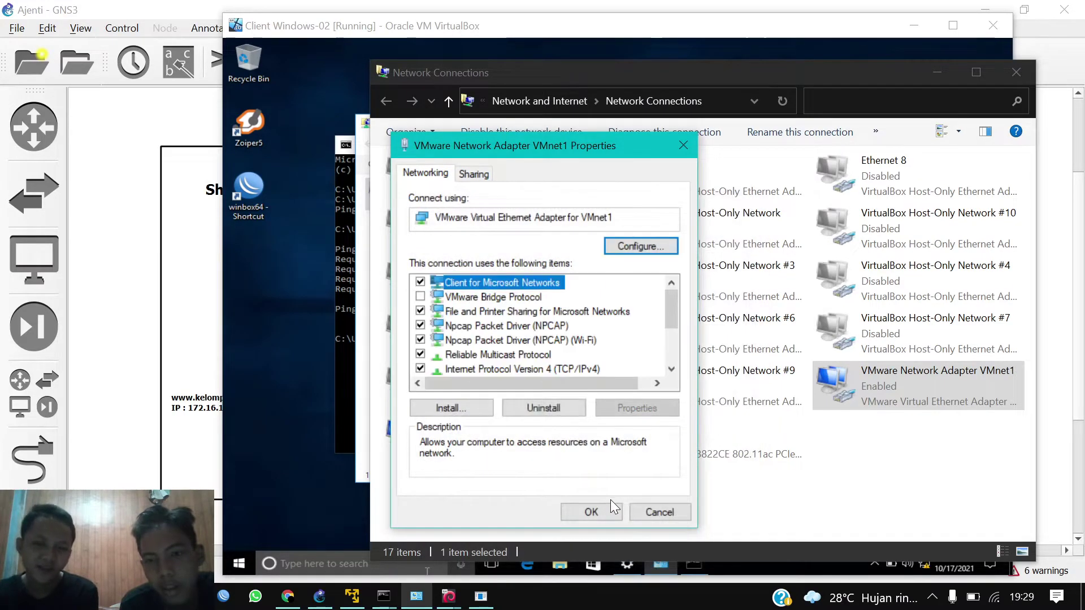
left_click(611, 511)
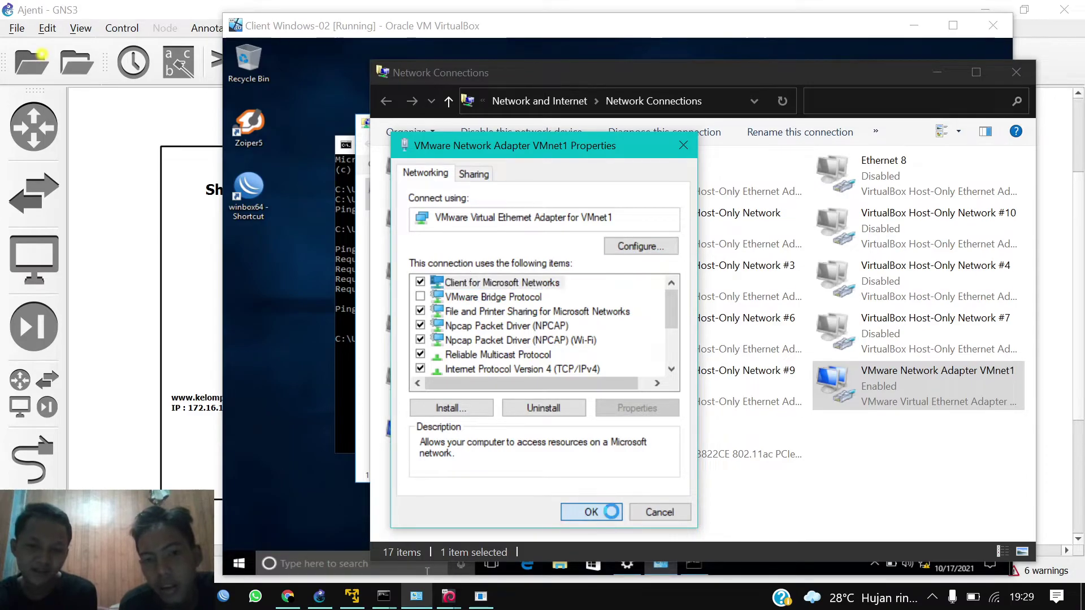
- Examine the network connection details from VMware Network Adapter VMnet1's status and close the details
right_click(879, 370)
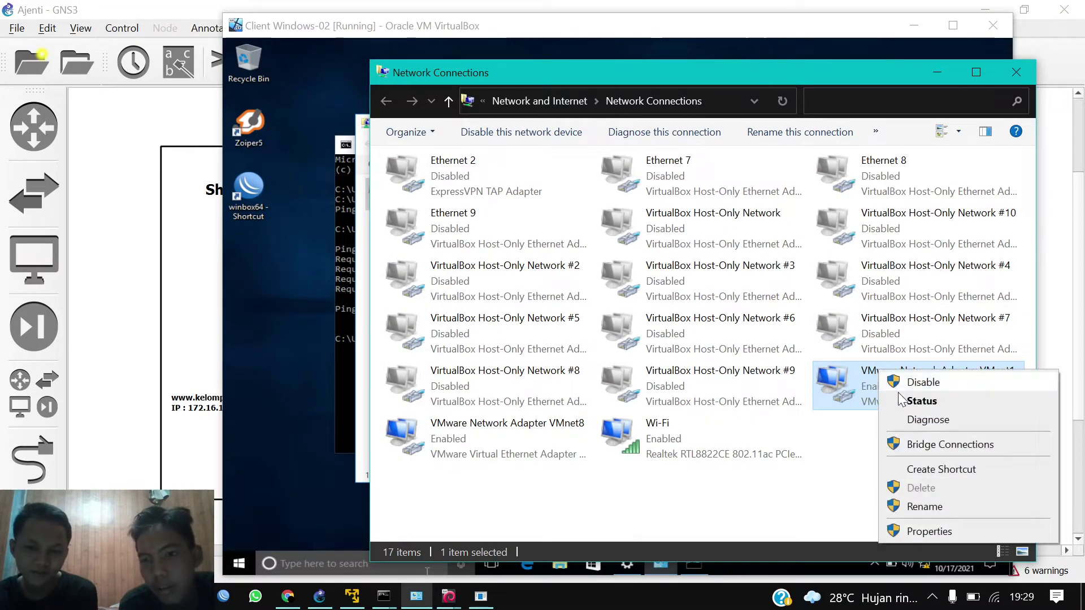
left_click(915, 400)
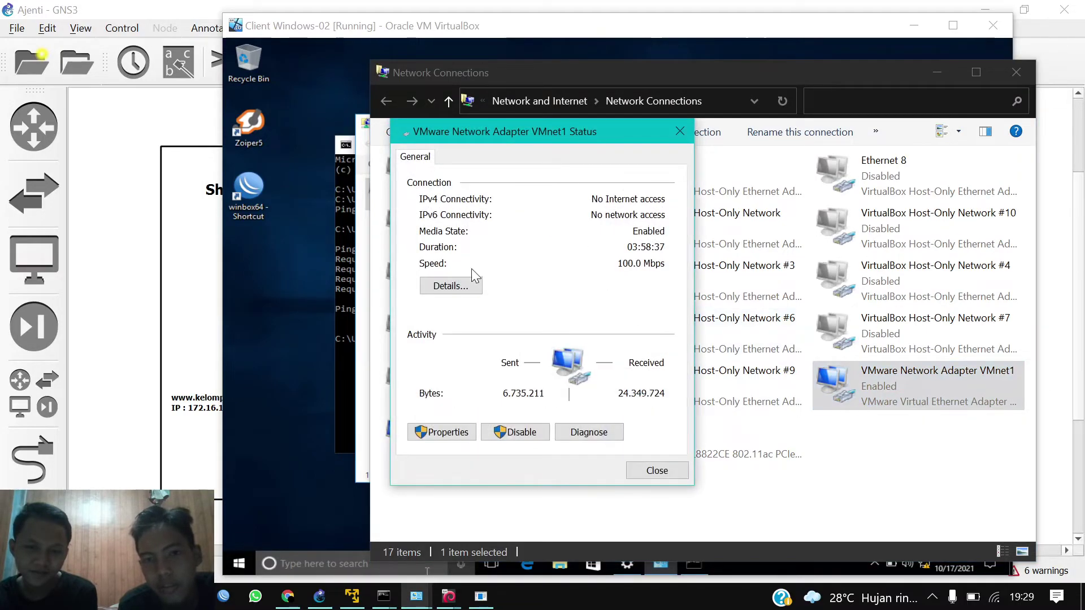
left_click(470, 284)
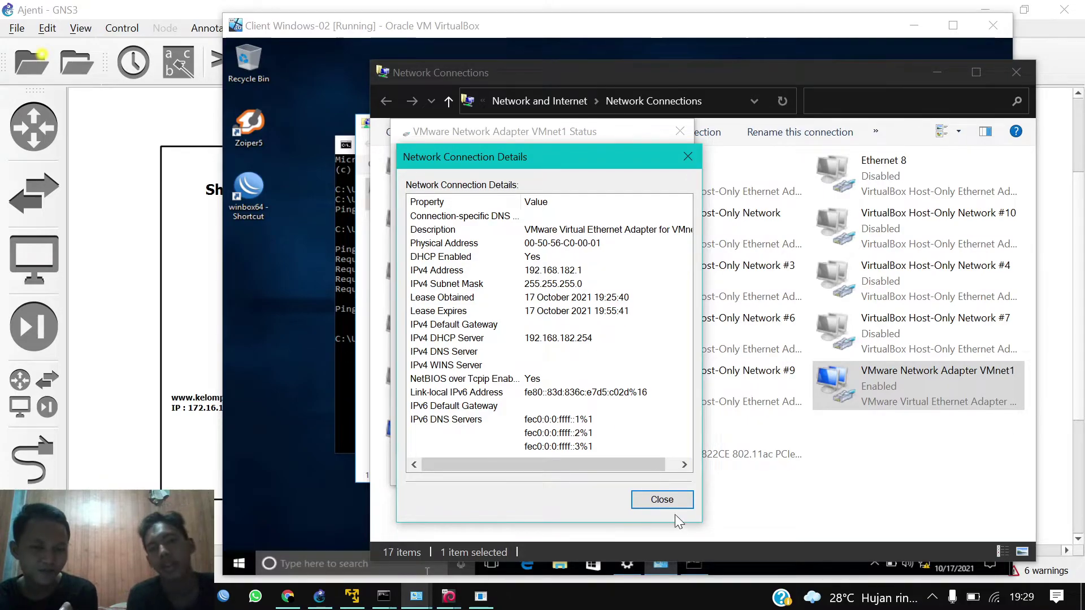
left_click(661, 507)
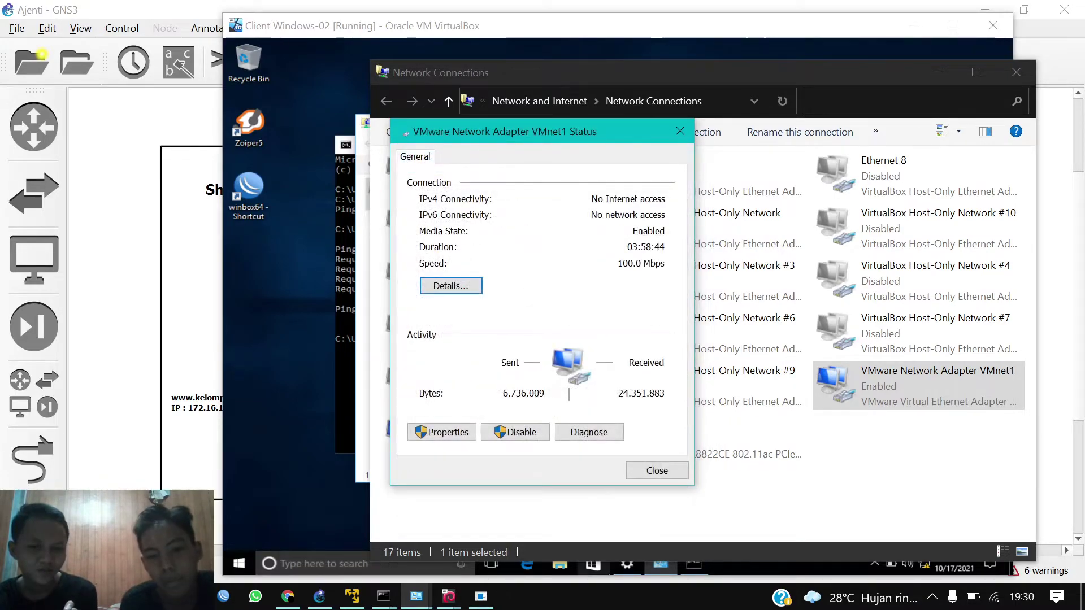
- Switch to the host's Command Prompt, ping 192.168.122.1 by replacing the previous ping command's target, and stop the ping
mouse_move(383, 598)
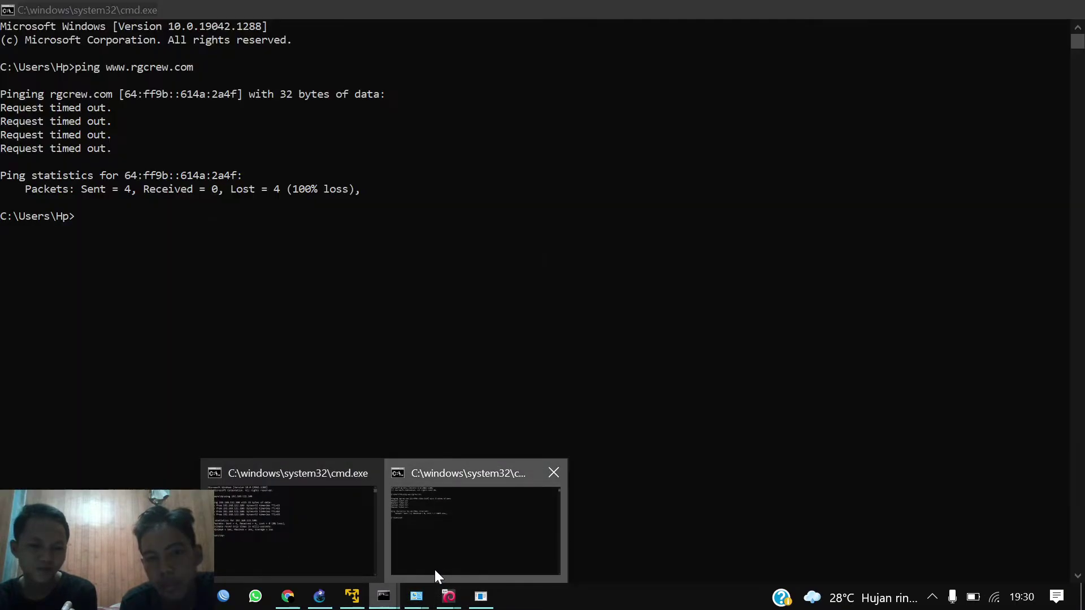
left_click(435, 569)
key("Up")
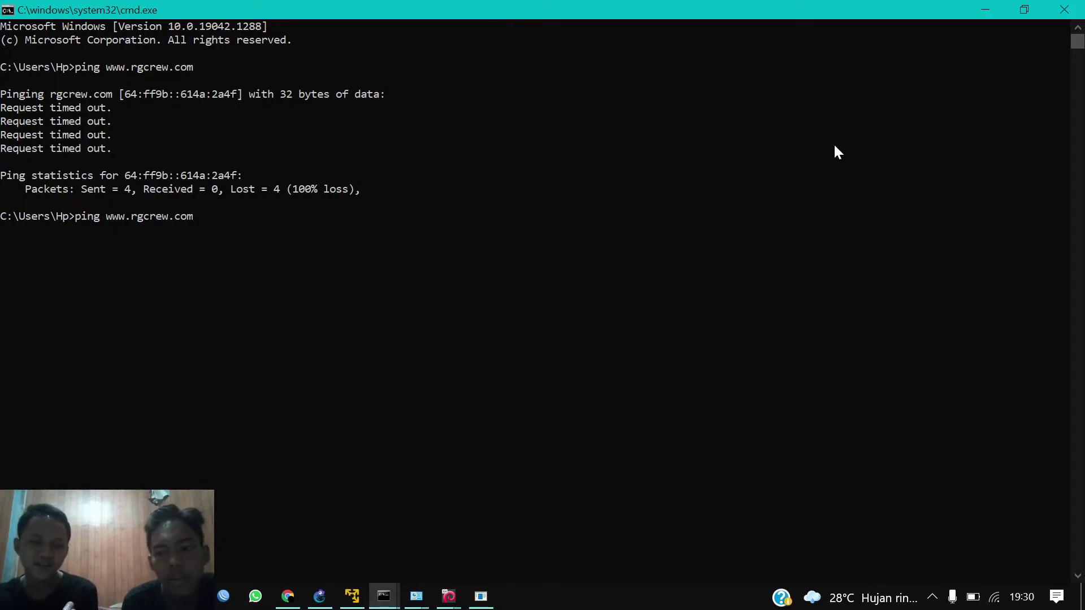
key("BackSpace")
key("BackSpace")
key("BackSpace")
key("BackSpace")
key("BackSpace")
key("BackSpace")
key("BackSpace")
key("BackSpace")
key("BackSpace")
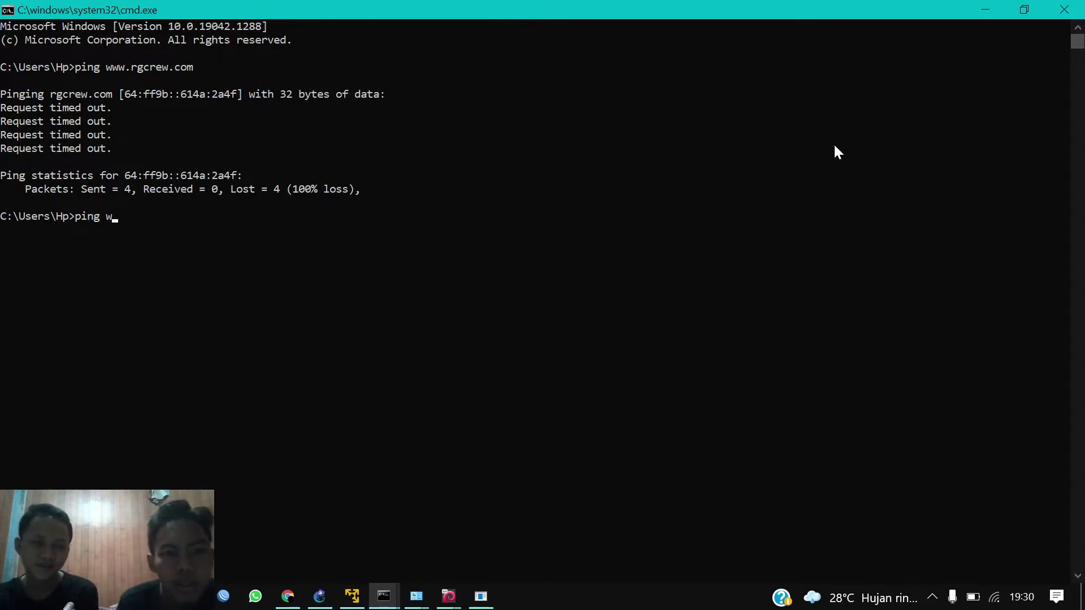
key("BackSpace")
type("19")
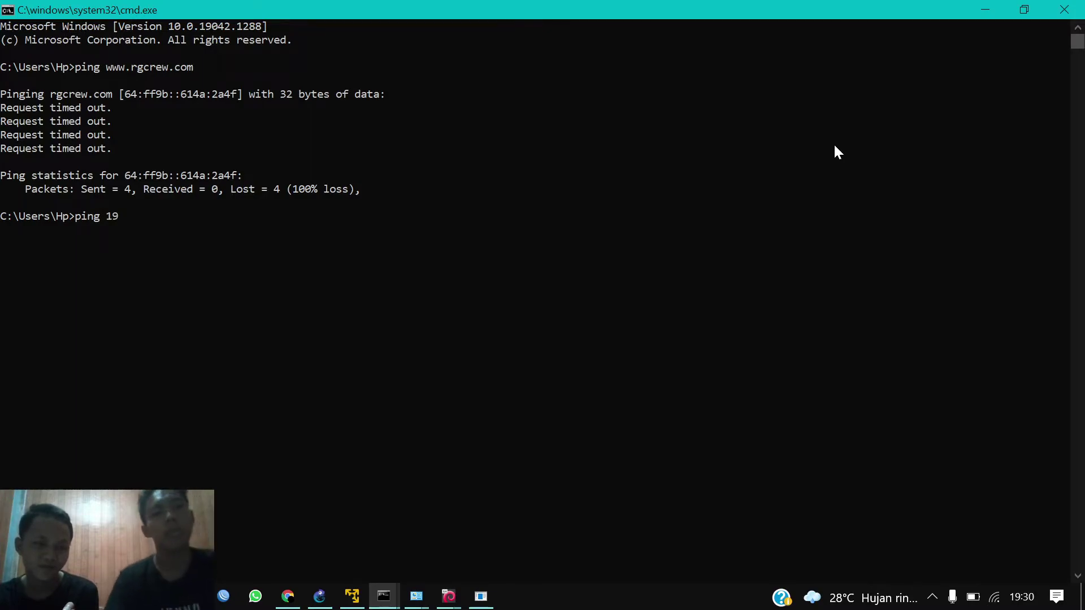
type("2.16")
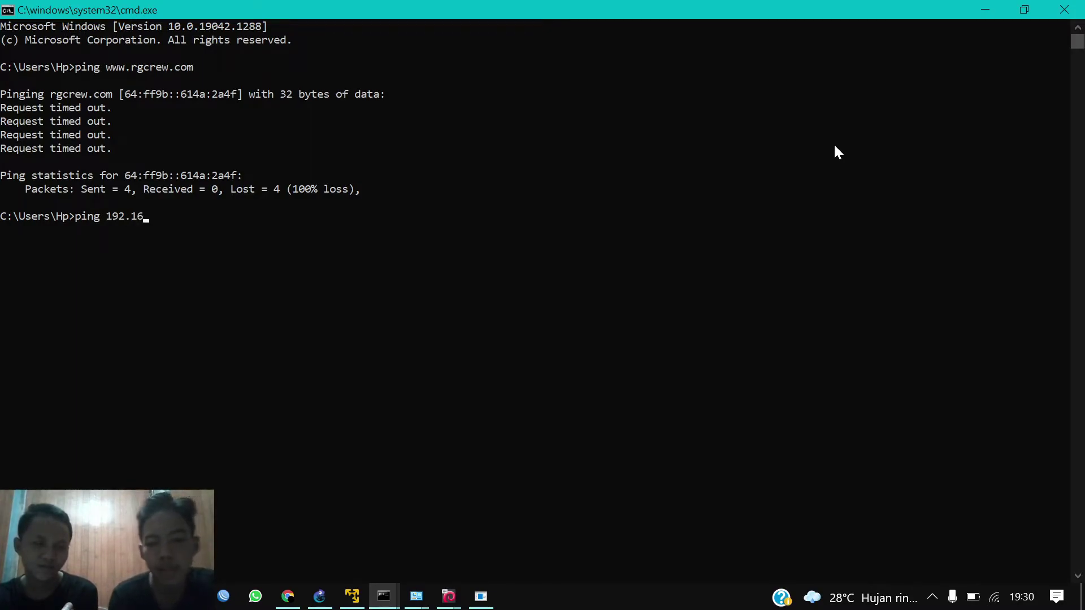
type("8.122.1")
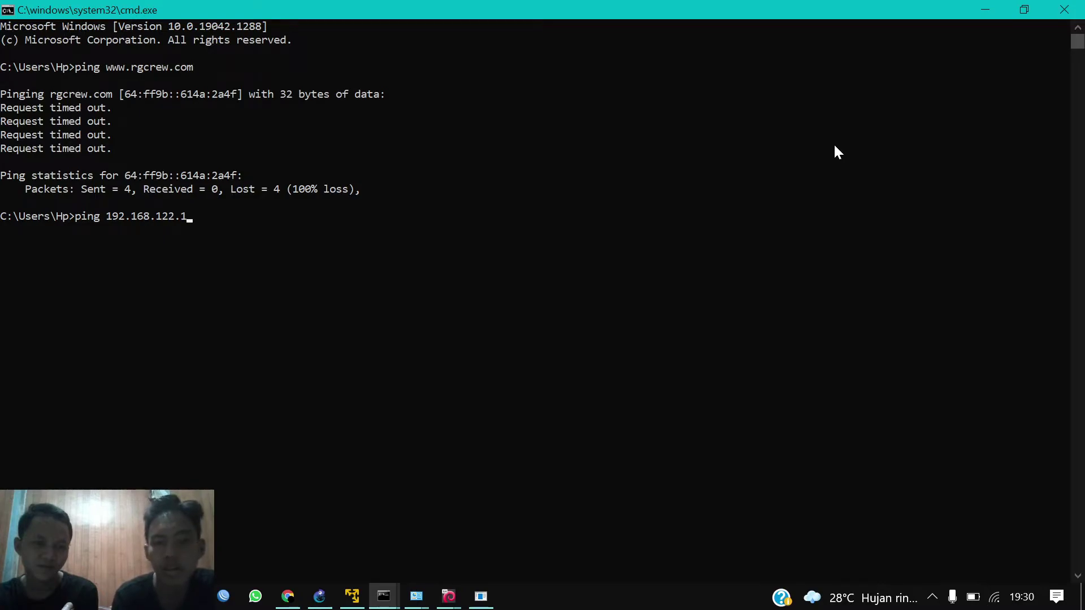
key("Return")
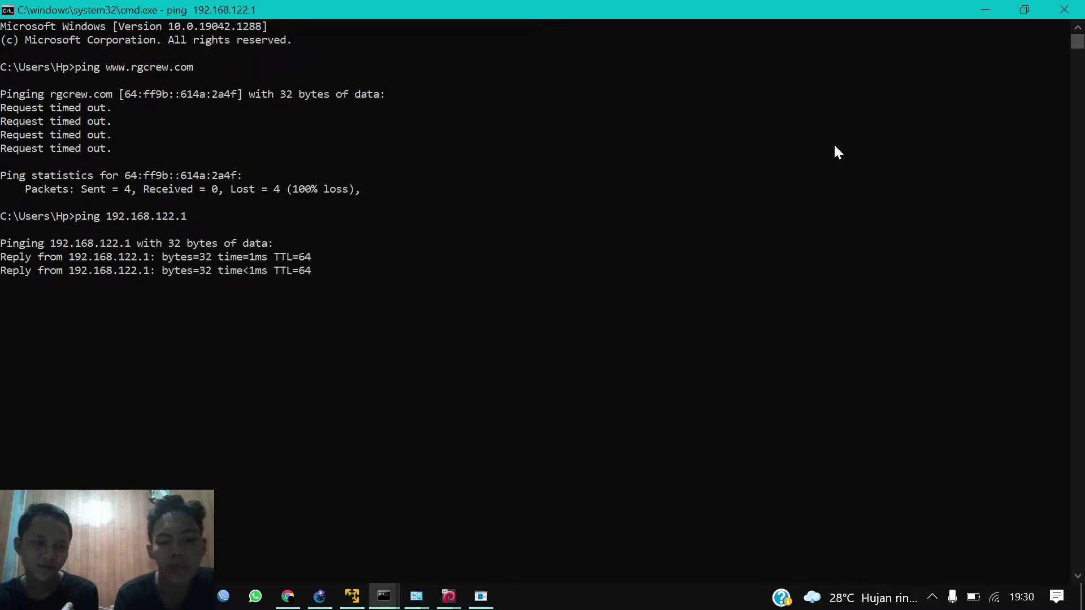
key("ctrl+c")
- Ping 192.168.122.100 from the host's Command Prompt by extending the last ping command, and interrupt it
key("Up")
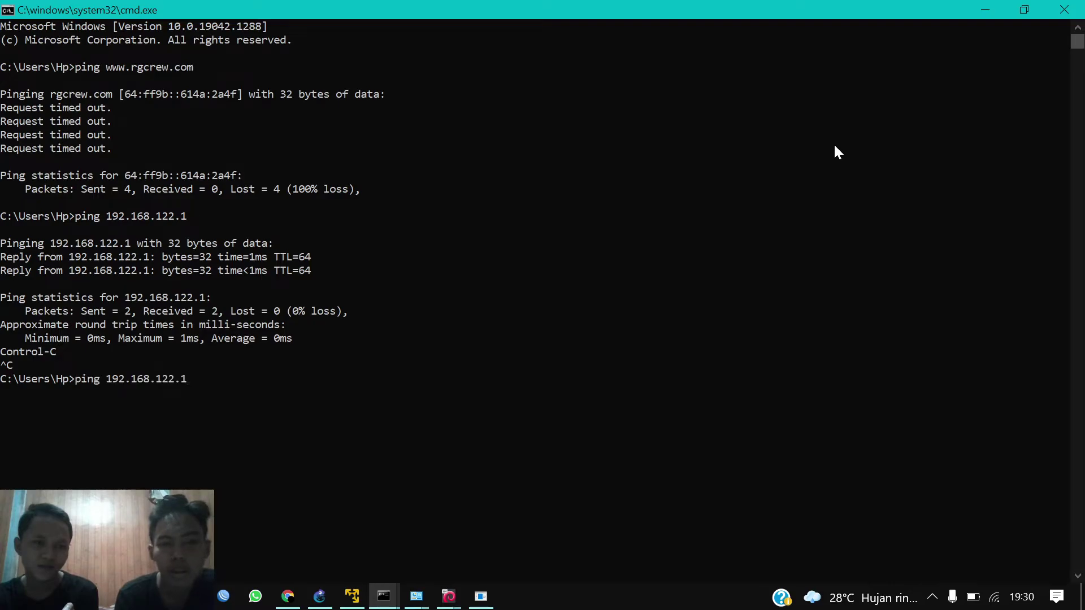
key("Return")
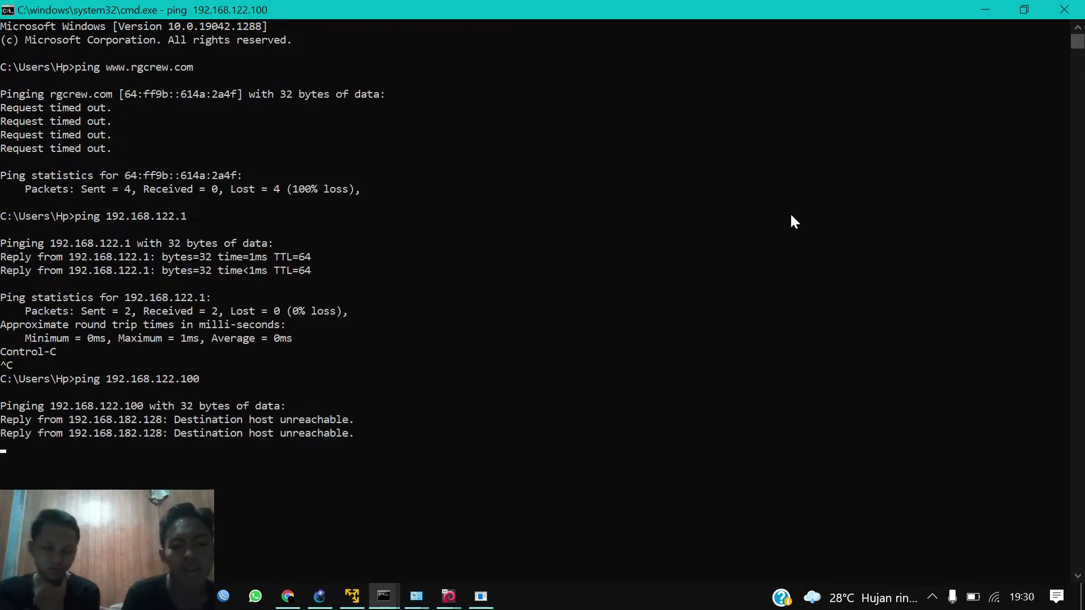
key("ctrl+c")
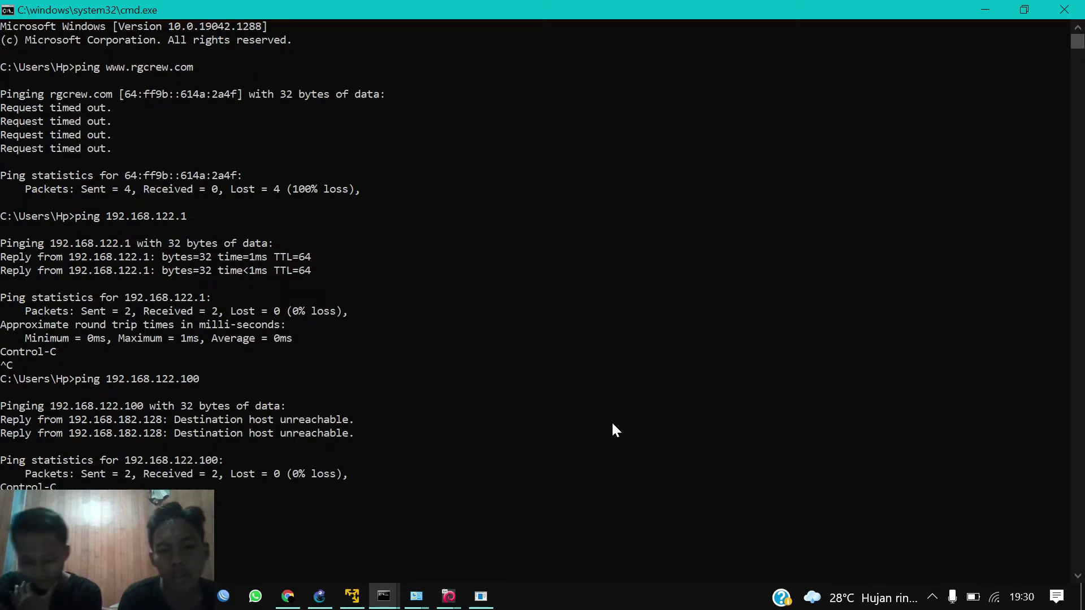
- Rerun sudo iptables -F in the GNS3 VM console and repeat the host's ping to 192.168.122.100
left_click(351, 596)
key("Up")
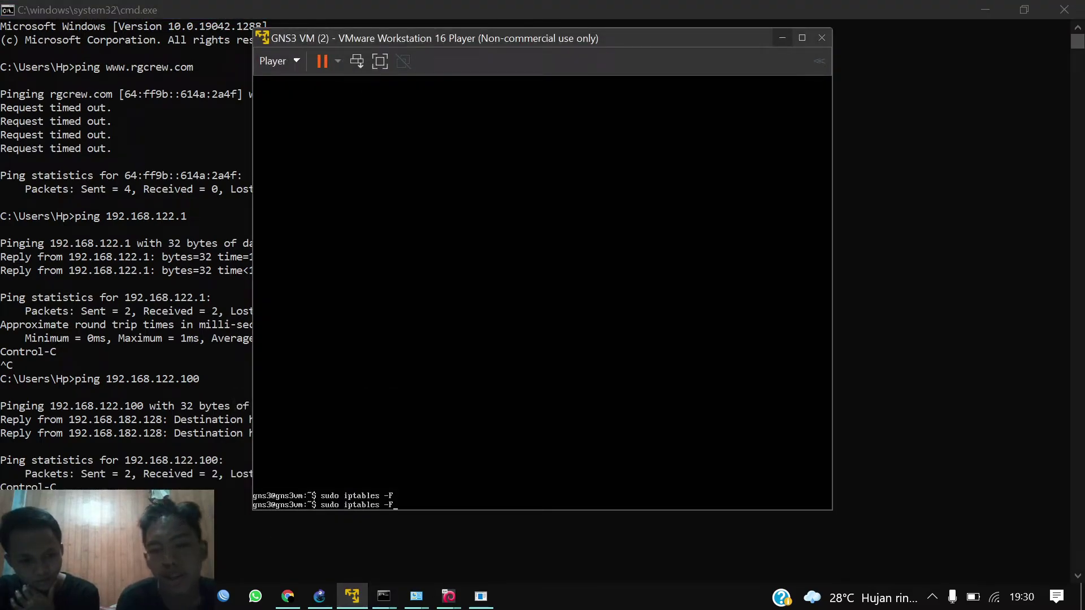
key("Return")
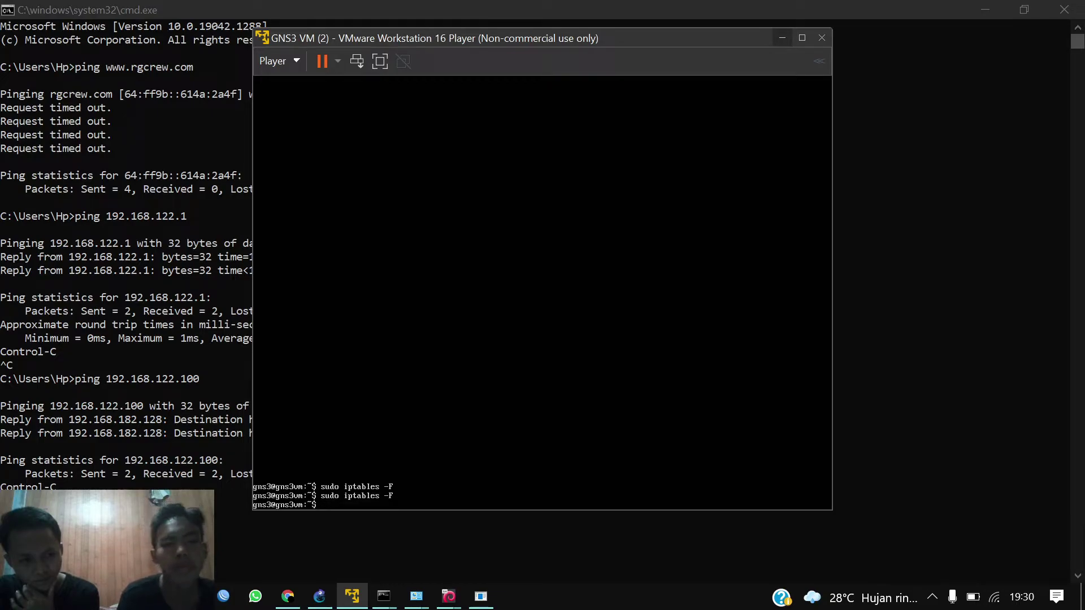
key("alt+Tab")
key("Return")
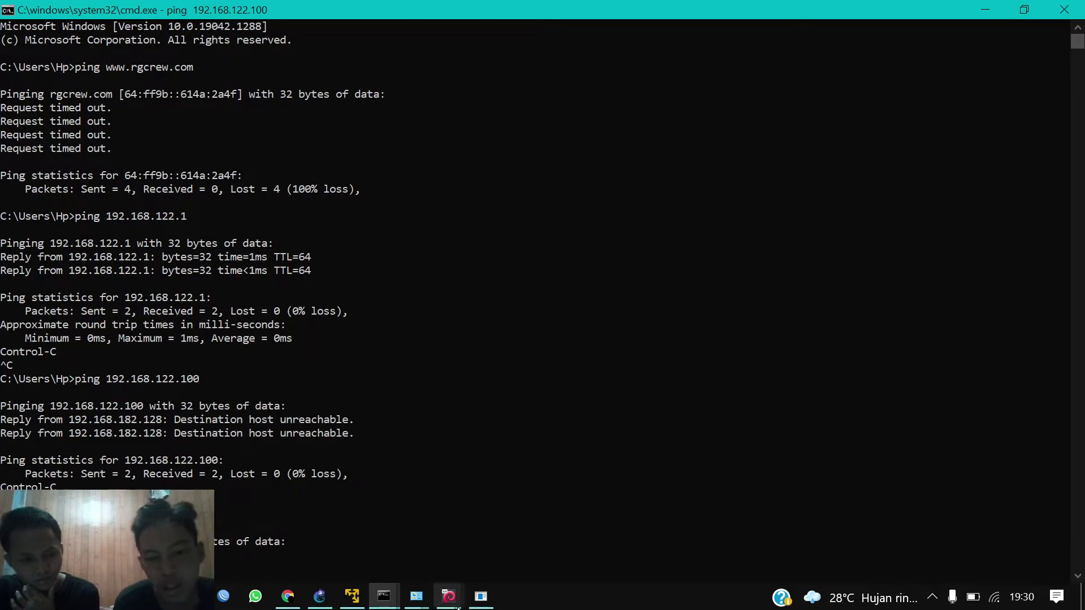
- Check the Share Hosting virtual machine's console and the network topology in GNS3
mouse_move(449, 596)
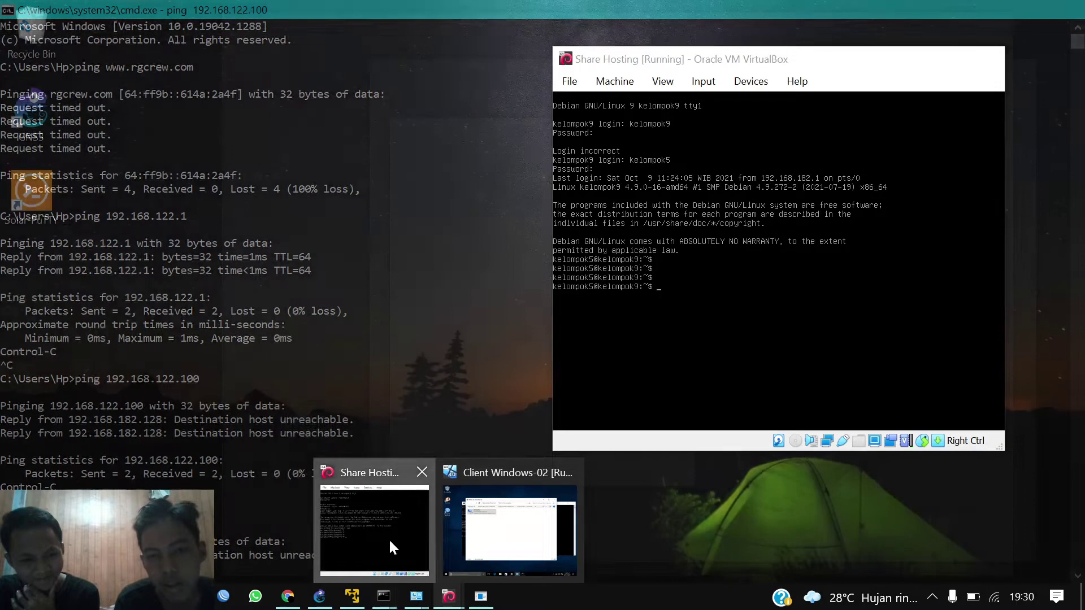
left_click(390, 543)
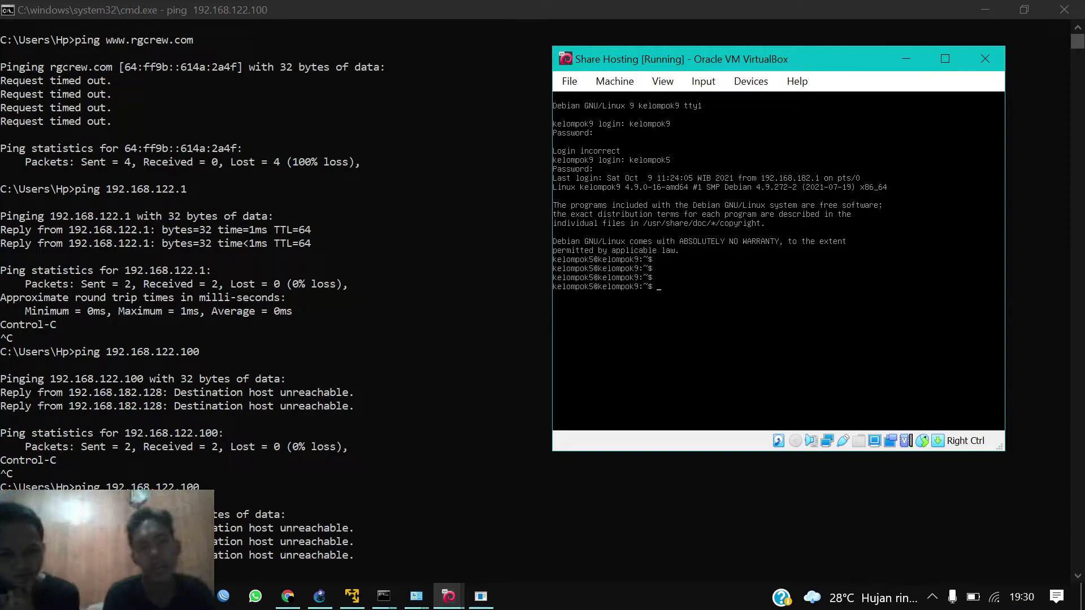
left_click(319, 596)
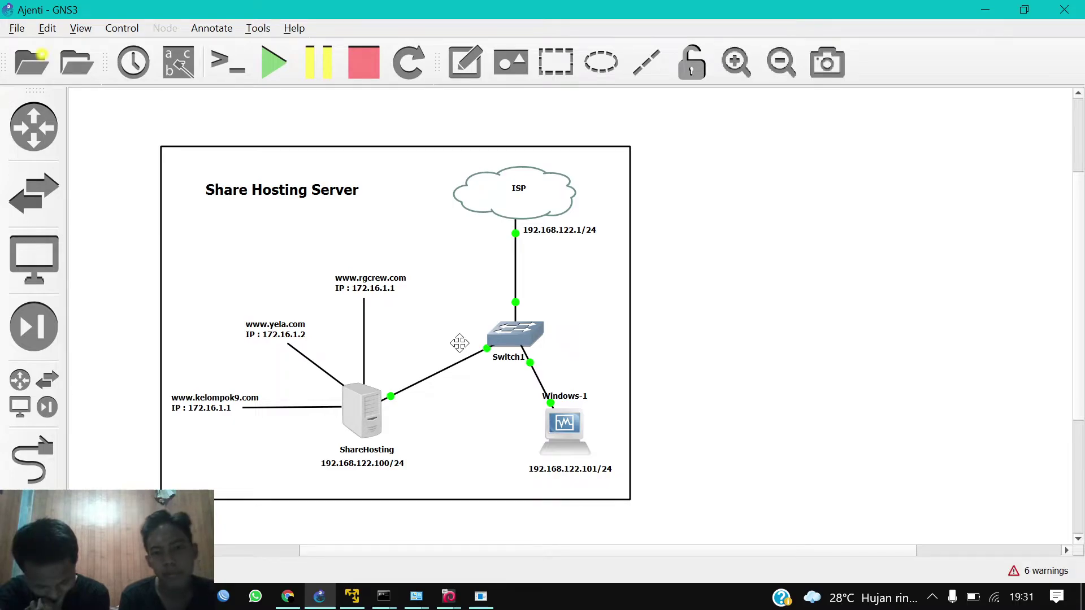
- Close both Command Prompt windows open on the host
mouse_move(419, 599)
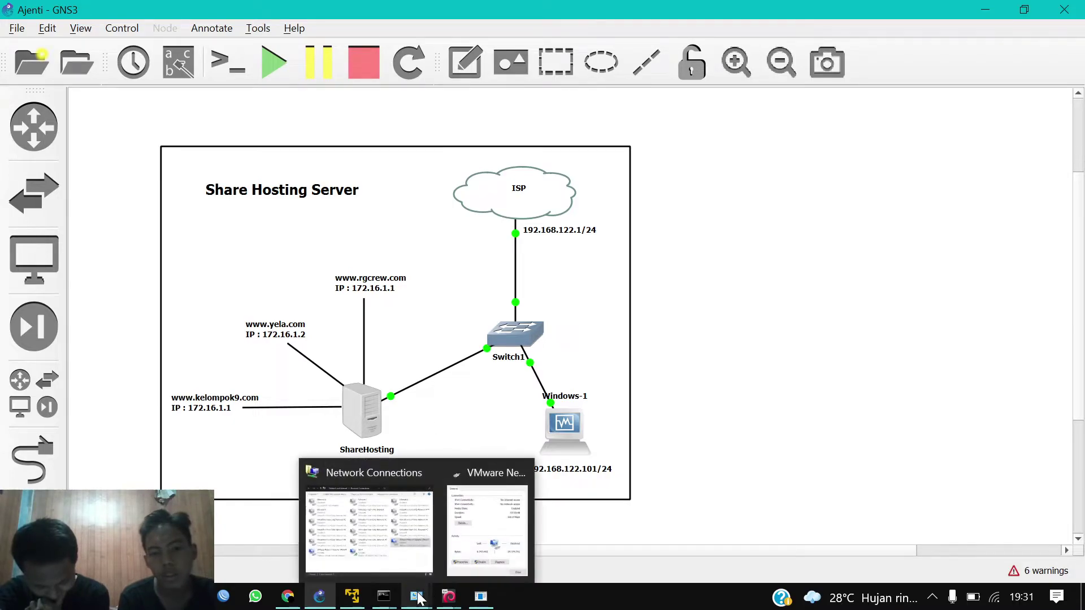
mouse_move(384, 602)
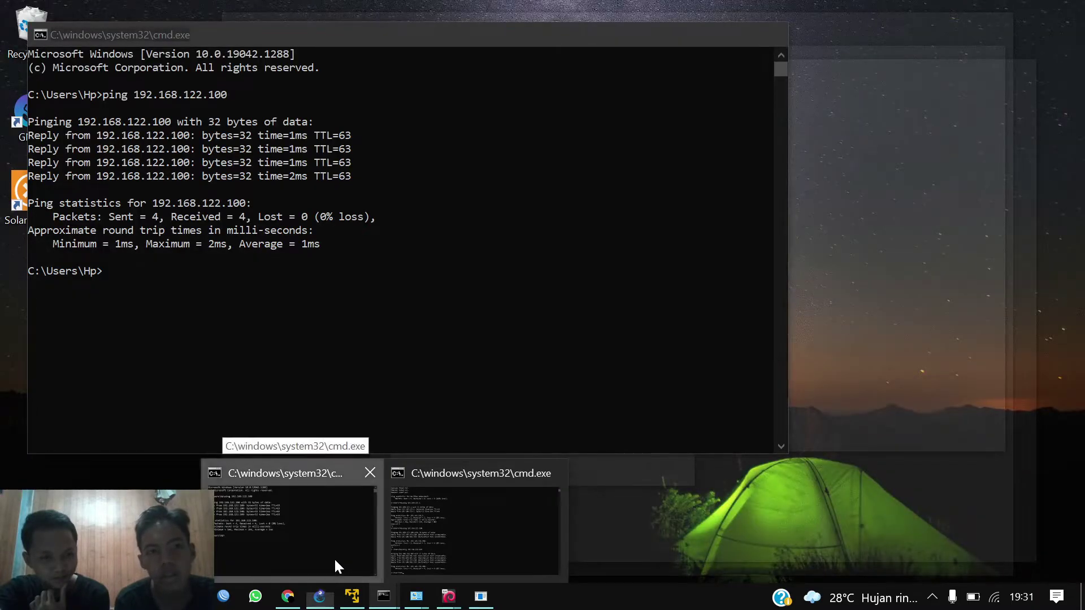
left_click(333, 558)
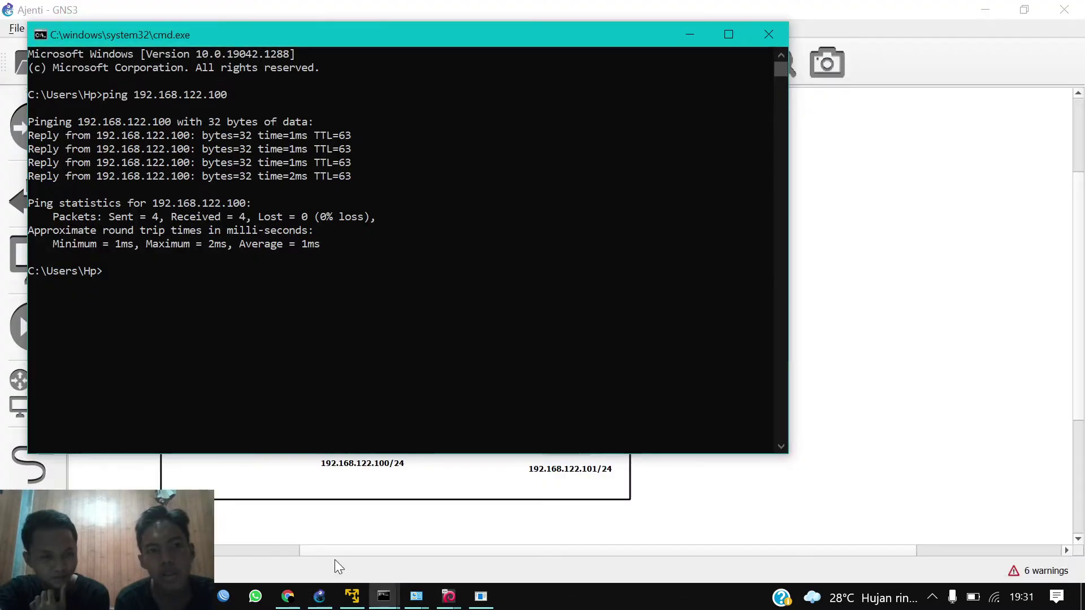
left_click(776, 39)
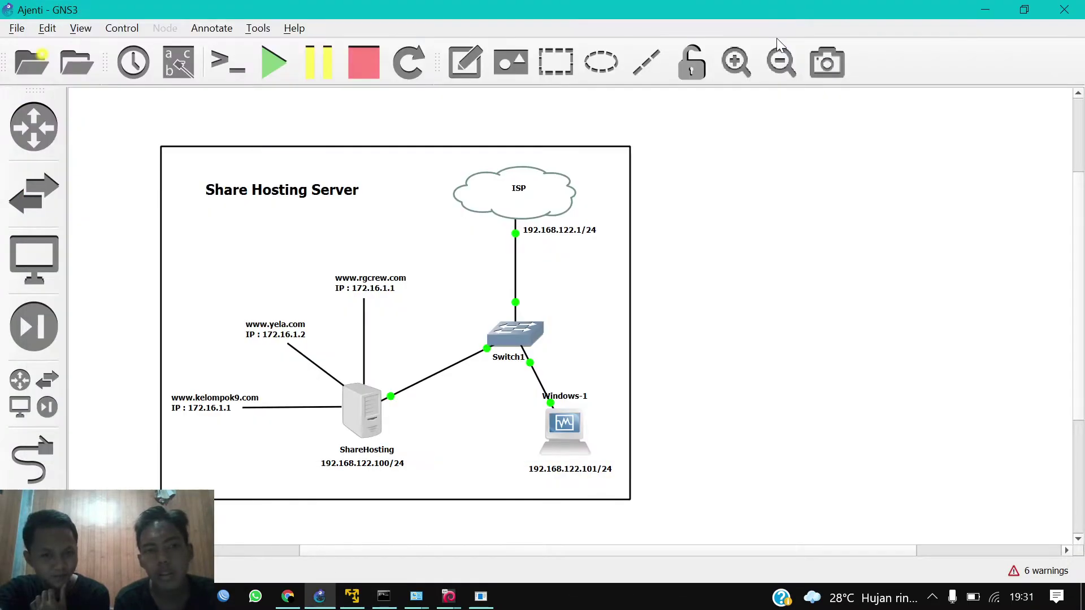
left_click(383, 598)
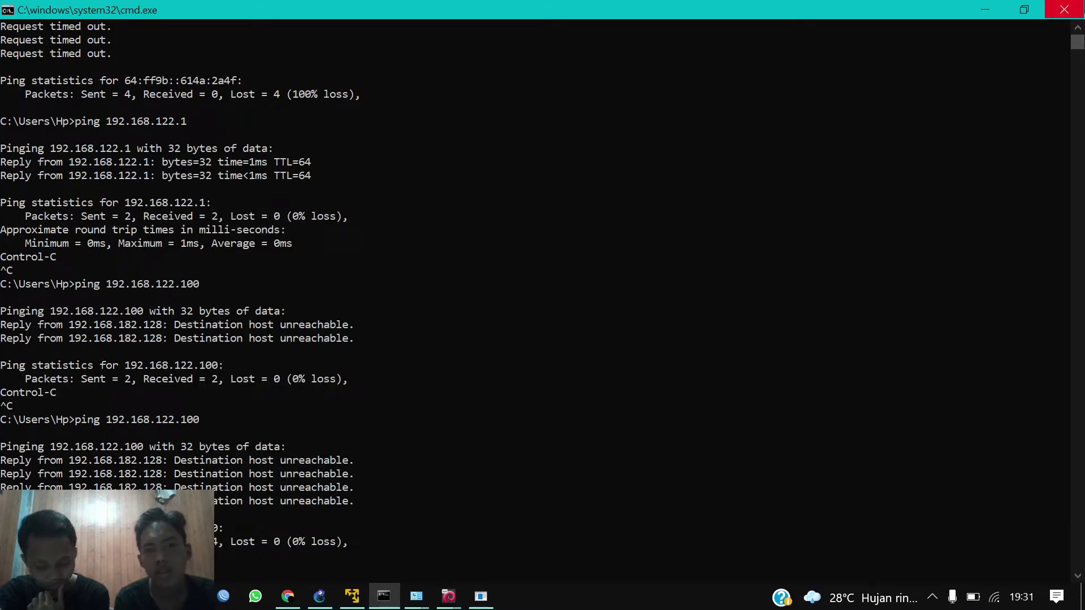
left_click(1063, 10)
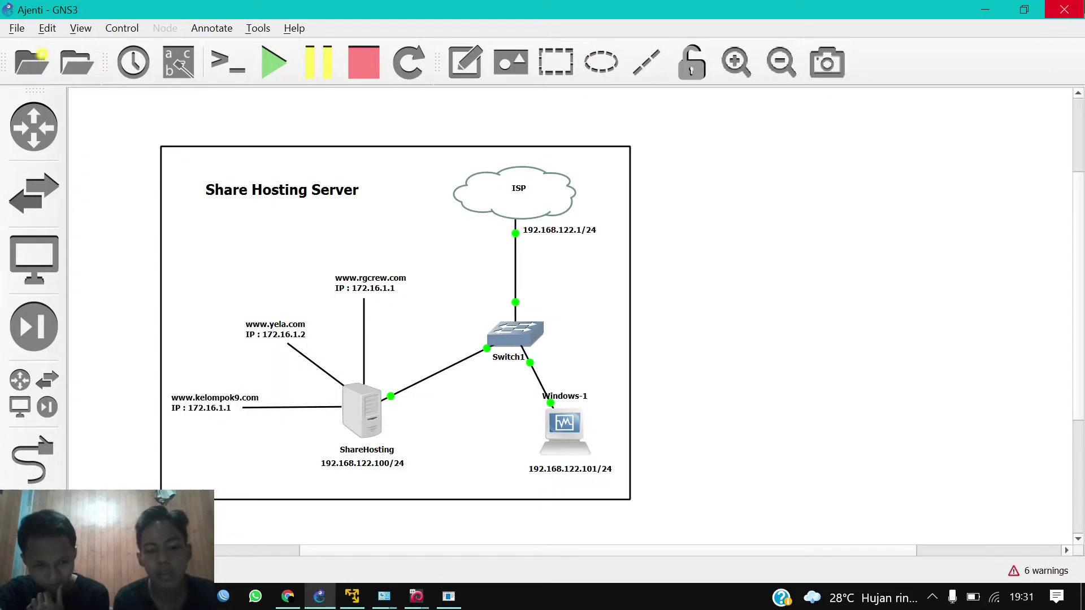
- Search for cmd on the host and open Command Prompt as administrator
key("super")
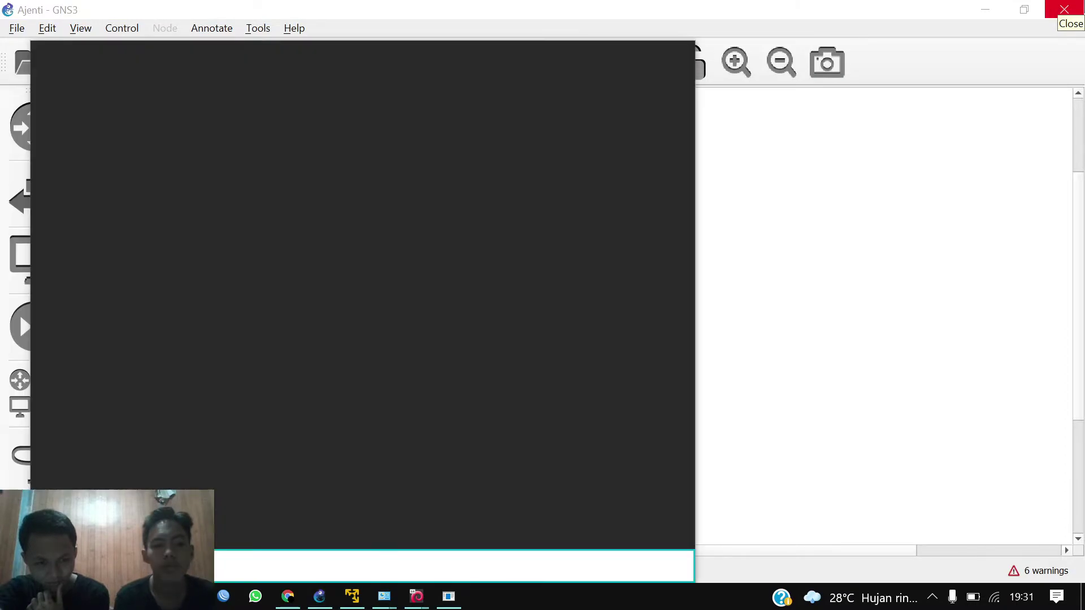
type("cm")
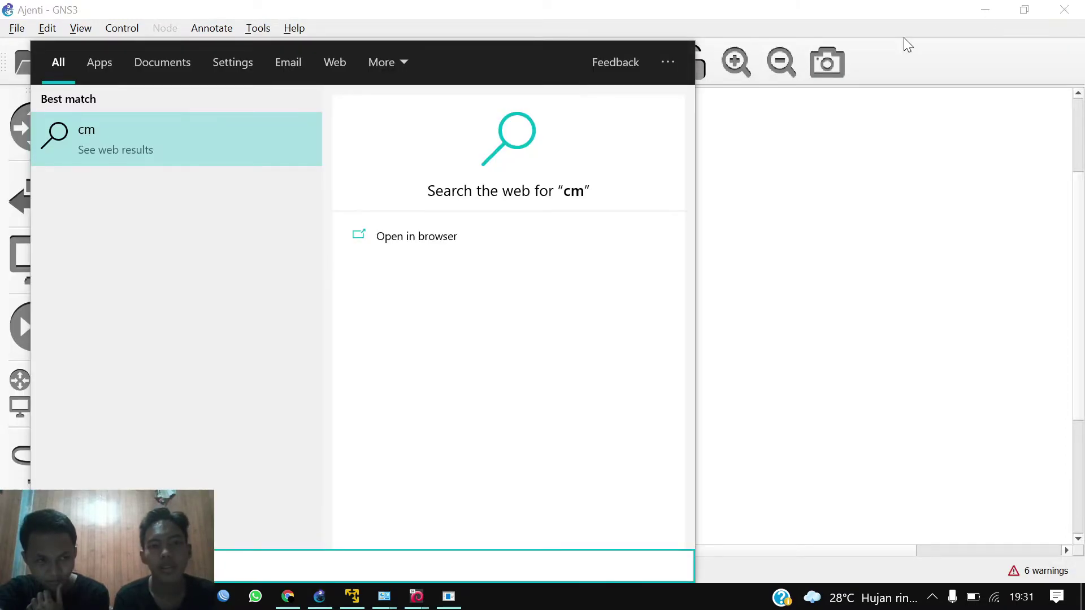
type("d")
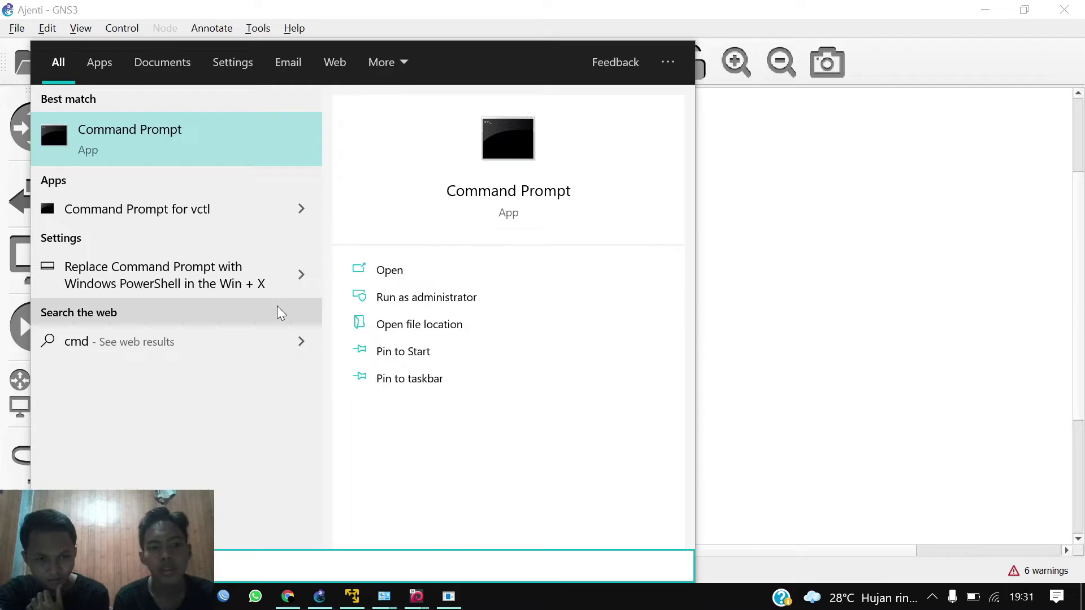
left_click(428, 308)
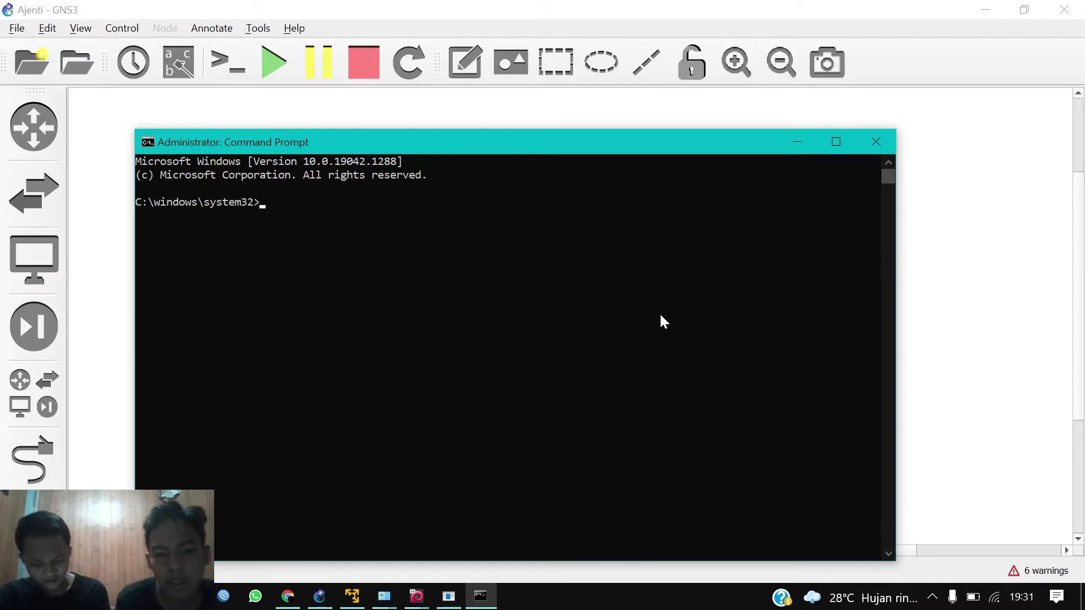
- Switch to the Client Windows-02 virtual machine, ping 192.168.122.1 from its Command Prompt by editing the previous command, and stop the ping
mouse_move(415, 599)
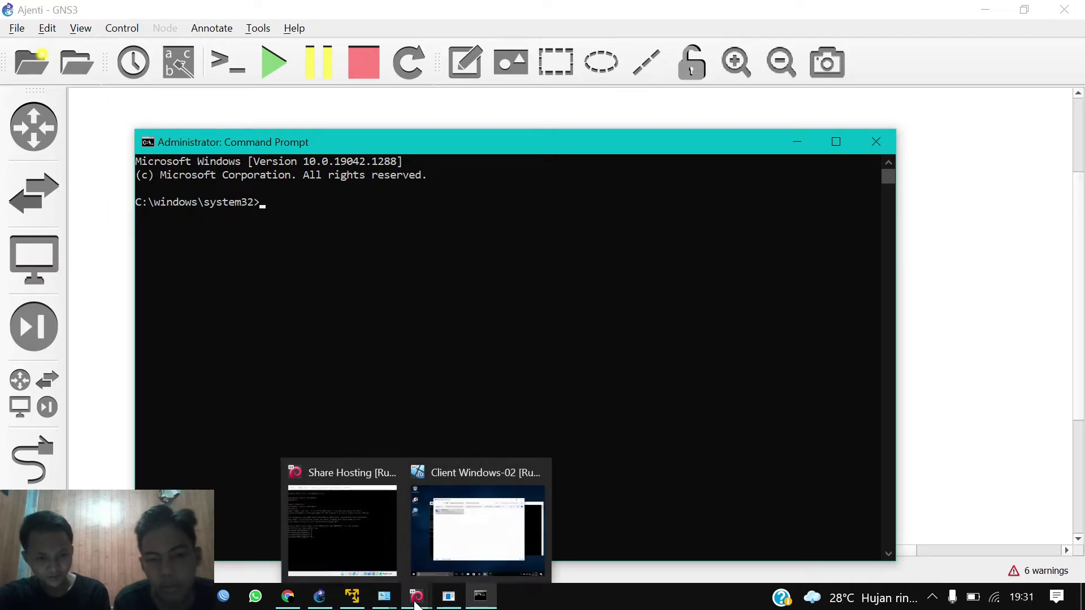
left_click(464, 560)
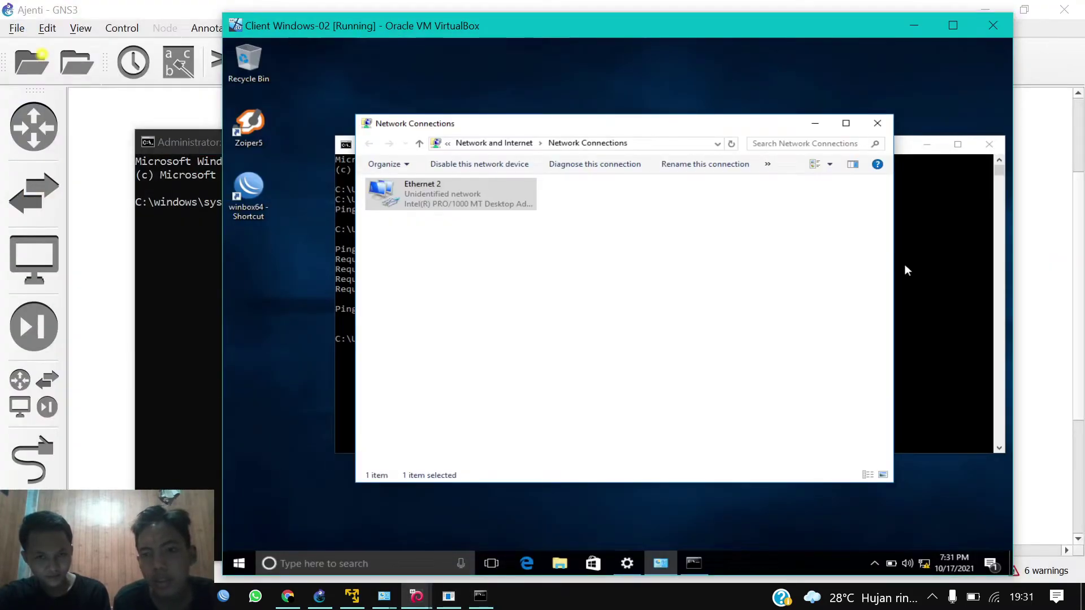
left_click(906, 269)
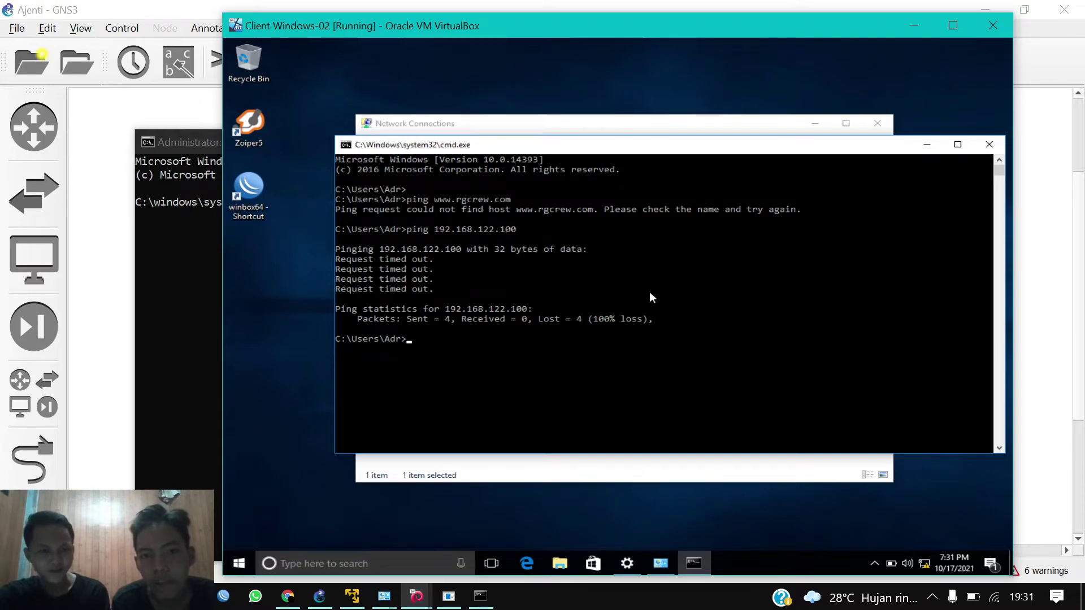
key("Up")
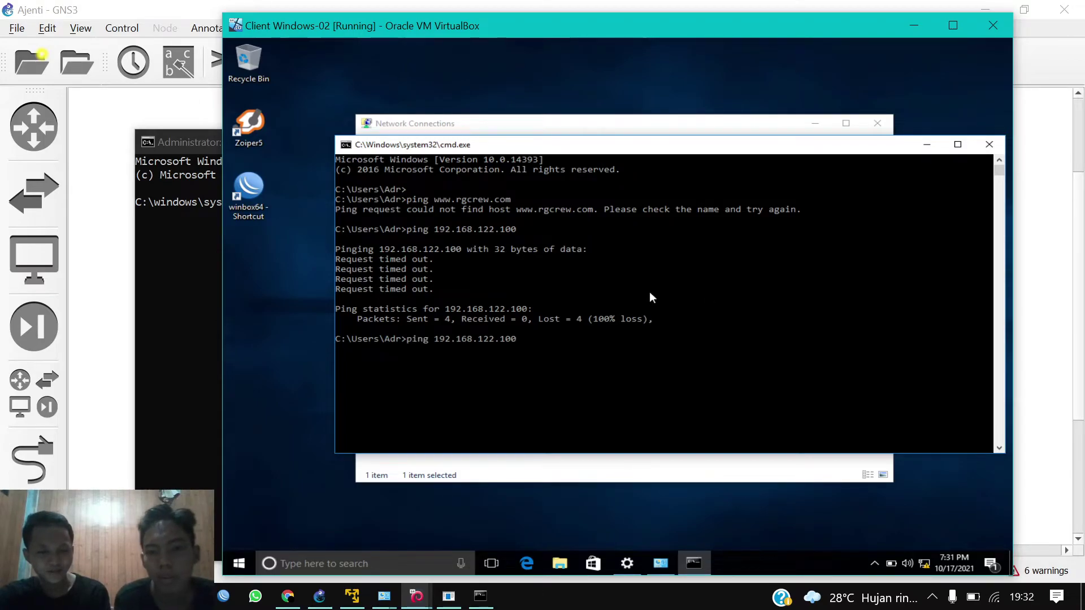
key("BackSpace")
key("BackSpace")
key("BackSpace")
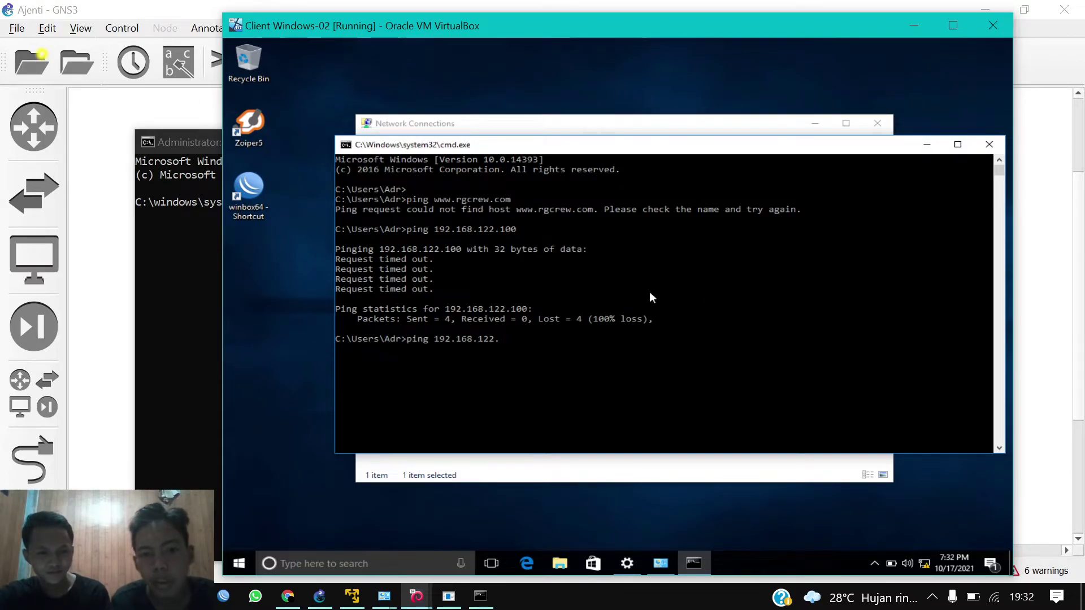
type("1")
key("Return")
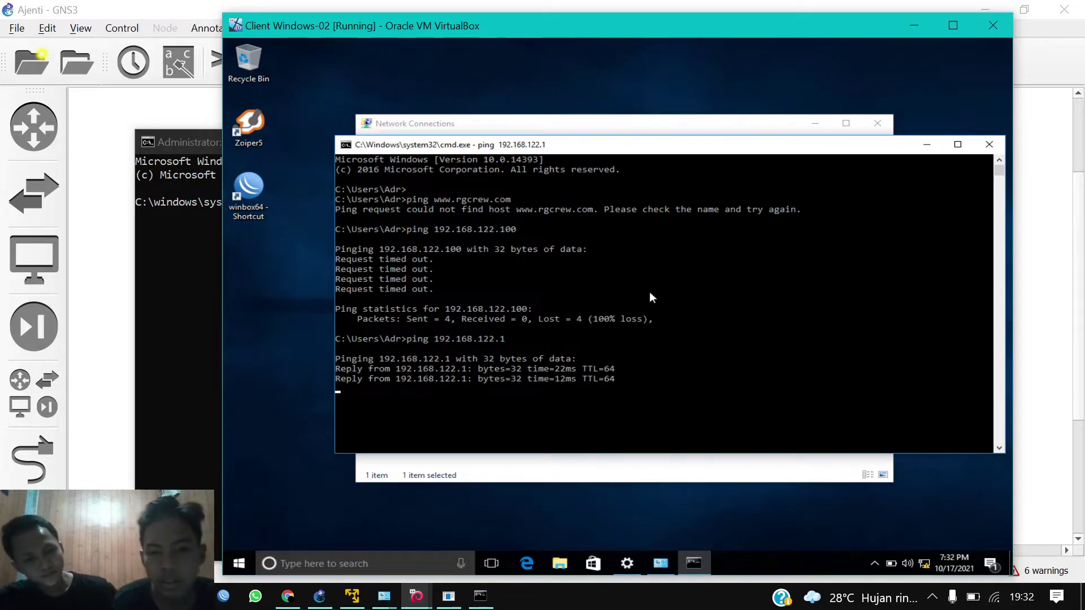
key("ctrl+c")
- Ping 192.168.122.100 from the client's Command Prompt and bring the client's Network Connections window forward
key("Up")
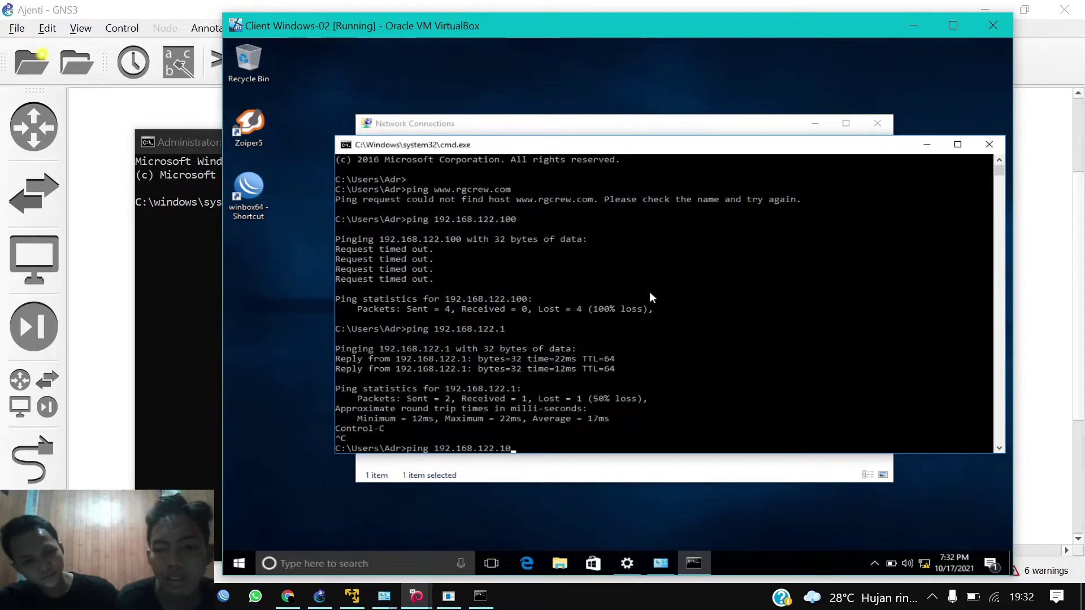
key("Return")
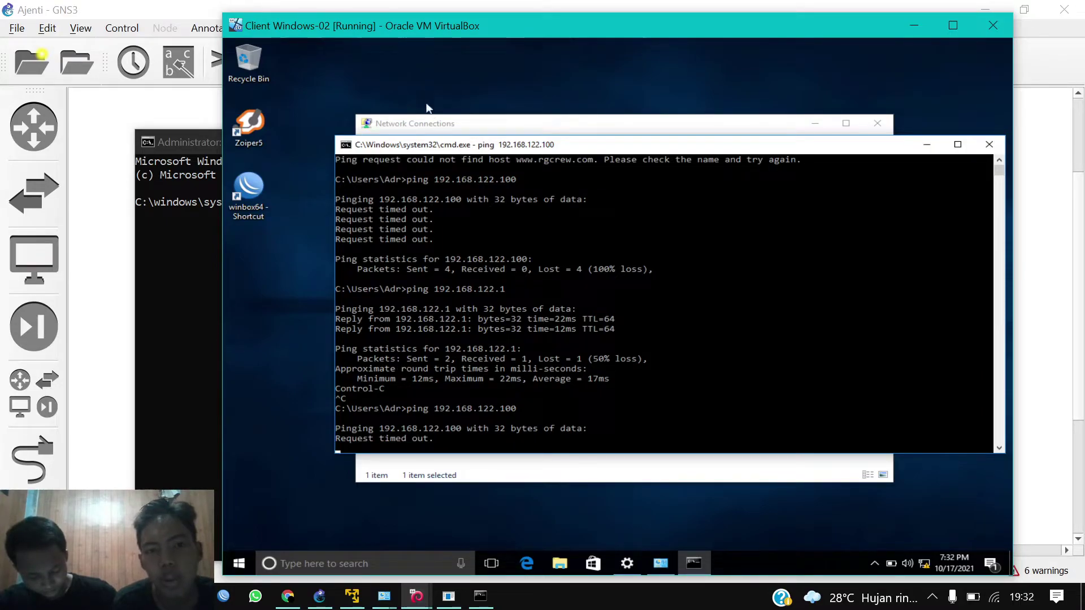
left_click(435, 128)
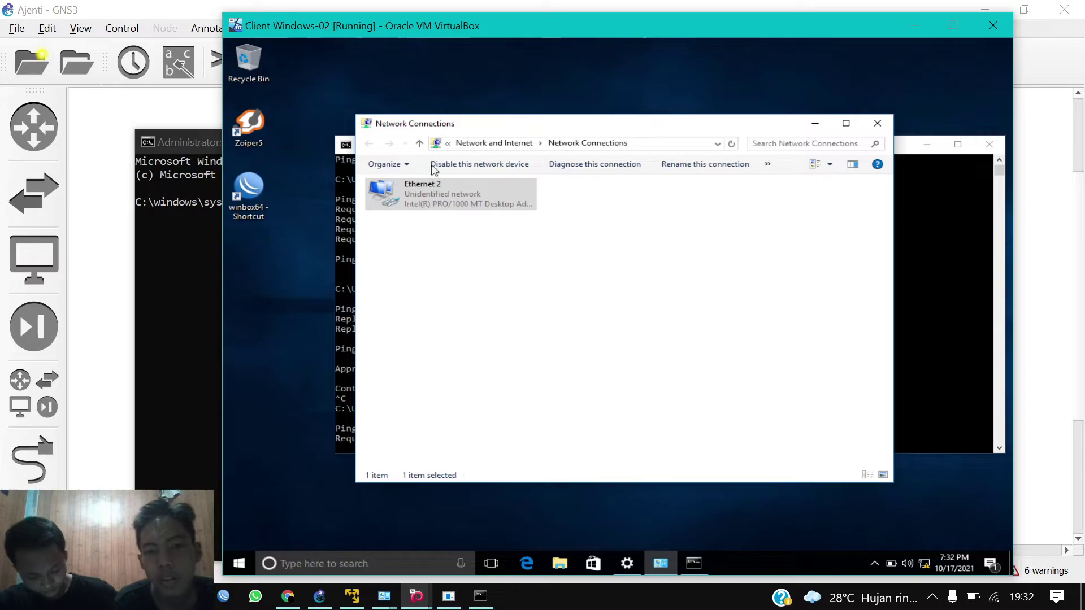
- Set the client's Ethernet 2 IPv4 properties to obtain the IP and DNS server addresses automatically, and refresh the connections list
right_click(436, 202)
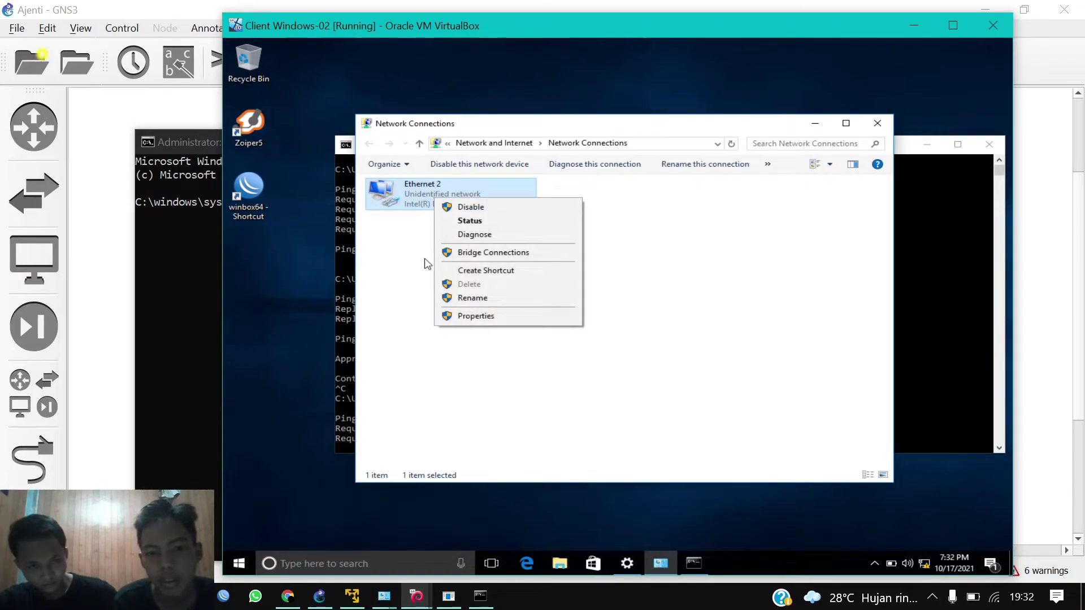
left_click(489, 315)
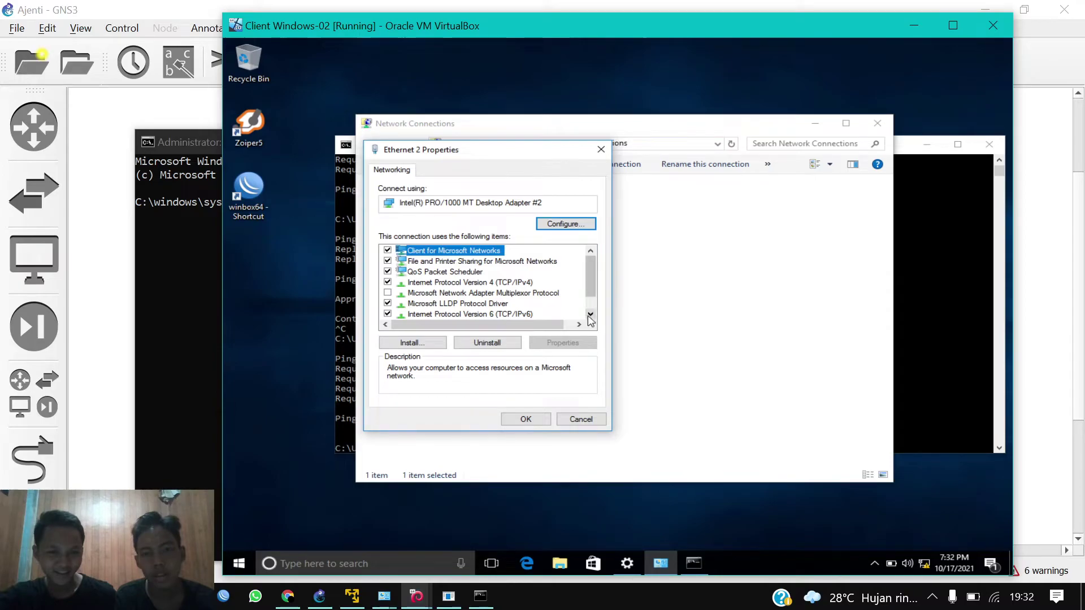
left_click(590, 314)
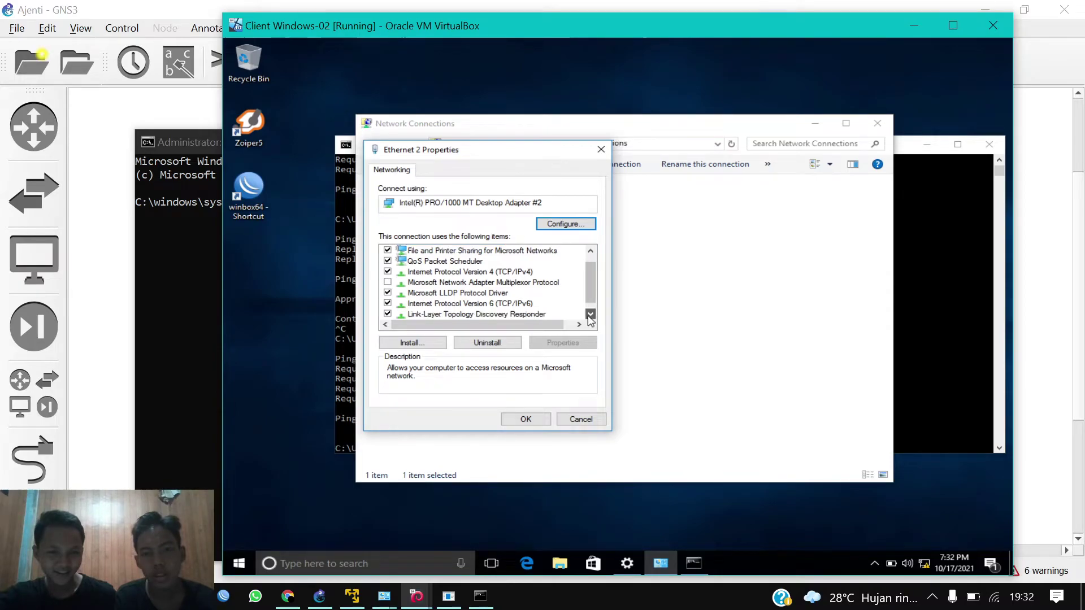
double_click(520, 272)
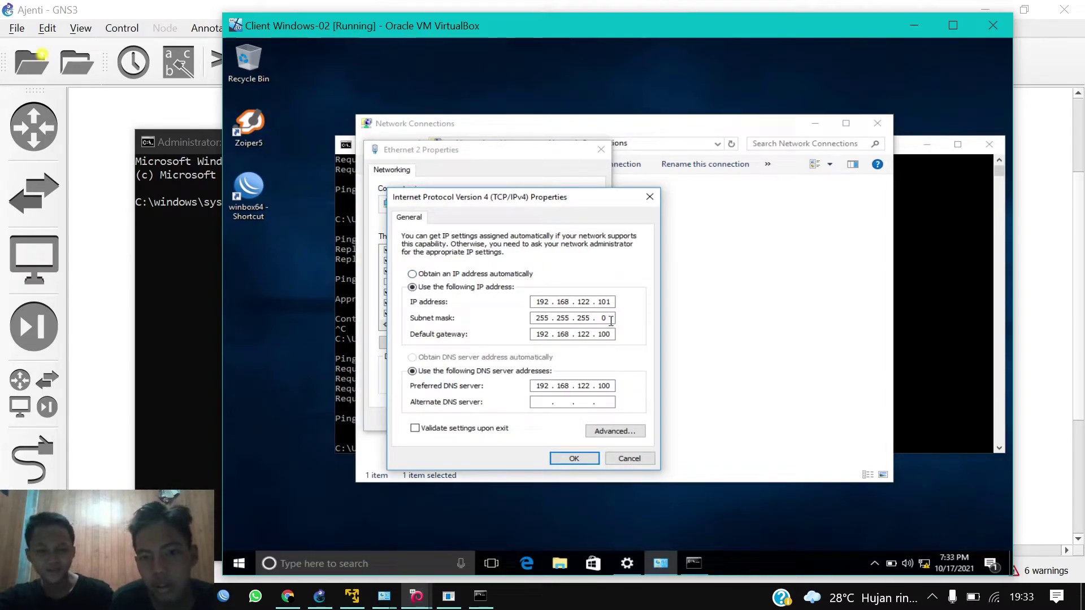
left_click(512, 275)
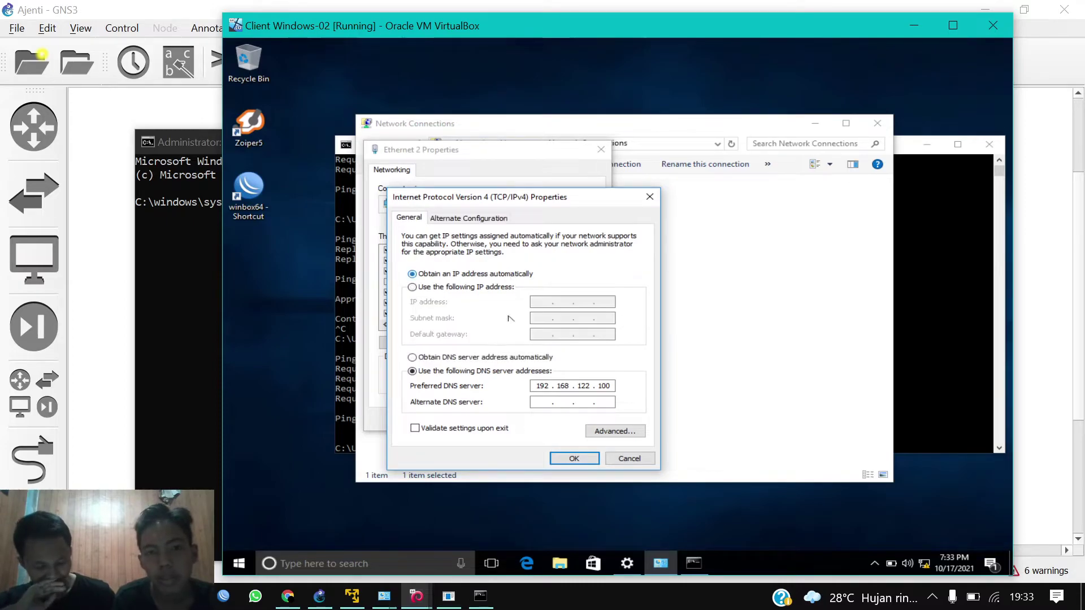
left_click(512, 359)
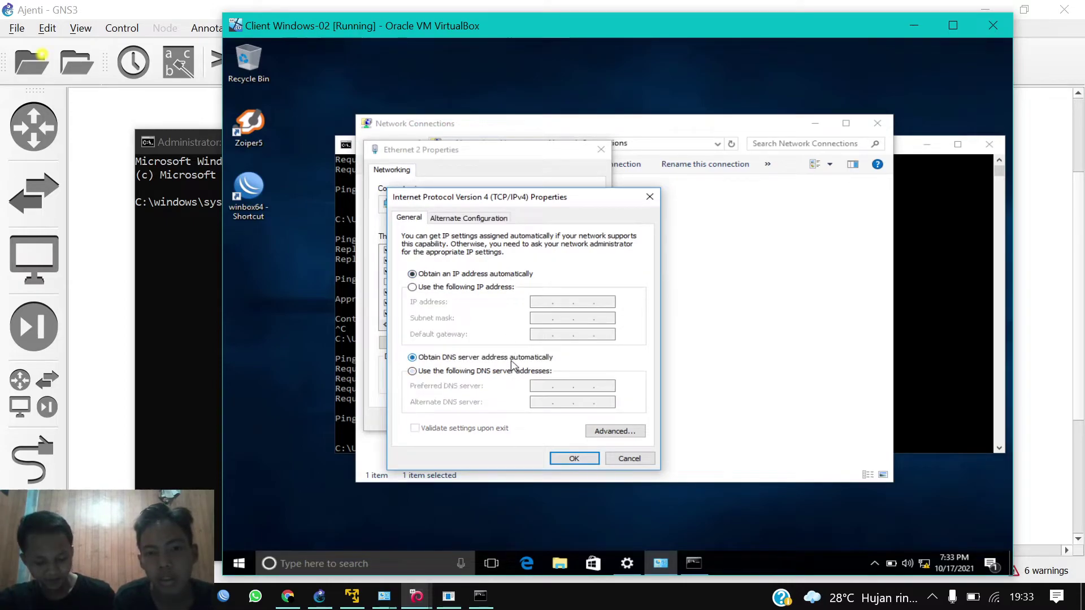
left_click(568, 459)
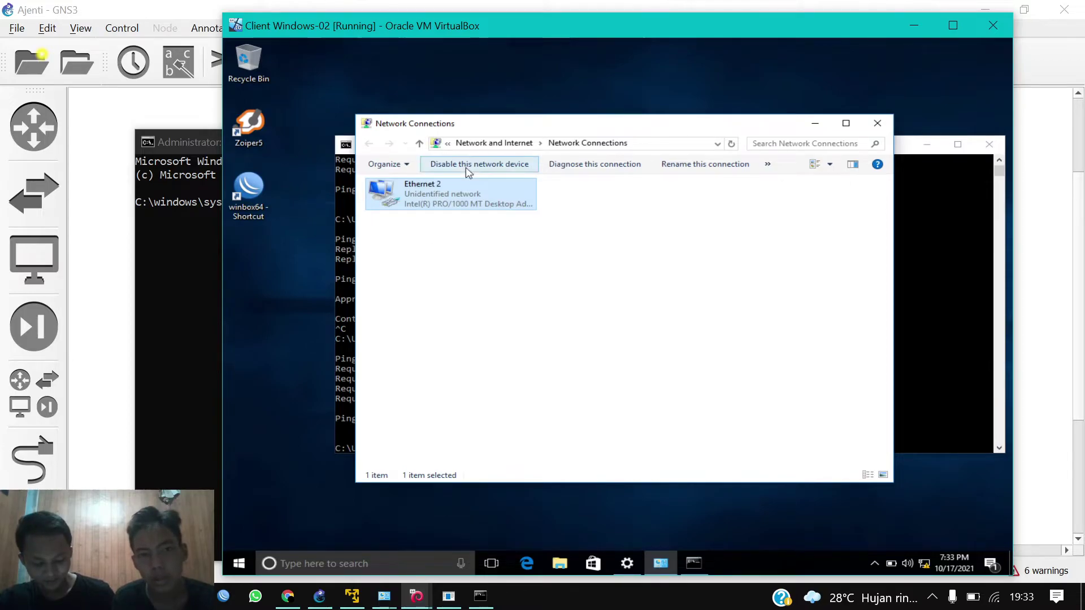
left_click(735, 145)
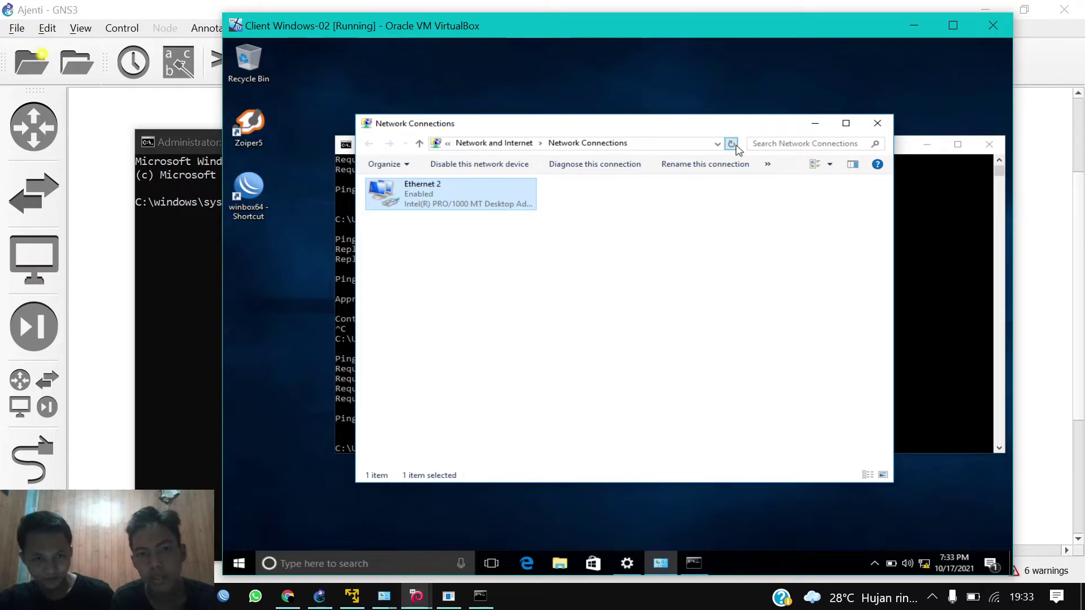
- Repeat the ping to 192.168.122.100 from the client's Command Prompt
left_click(931, 295)
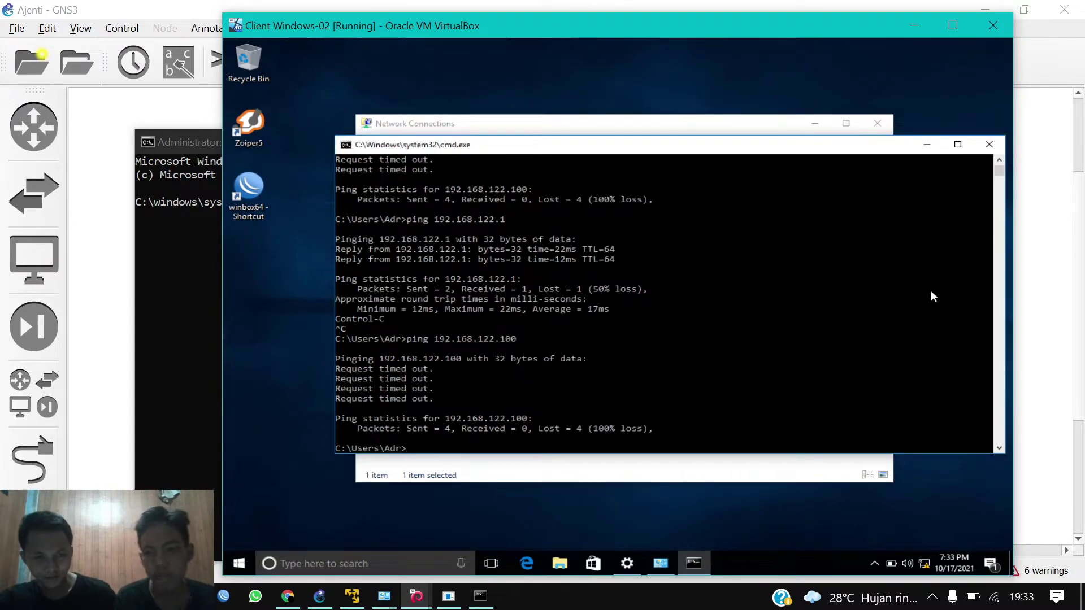
key("Up")
key("Return")
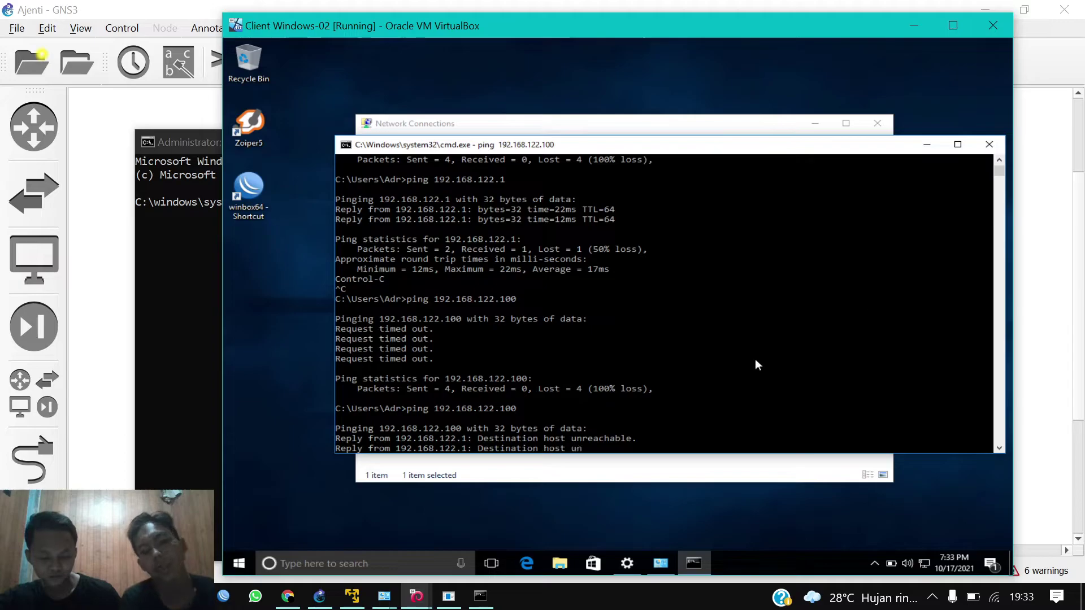
- Switch to the Share Hosting virtual machine, ping 192.168.122.1 from its terminal, and stop the ping
left_click(416, 598)
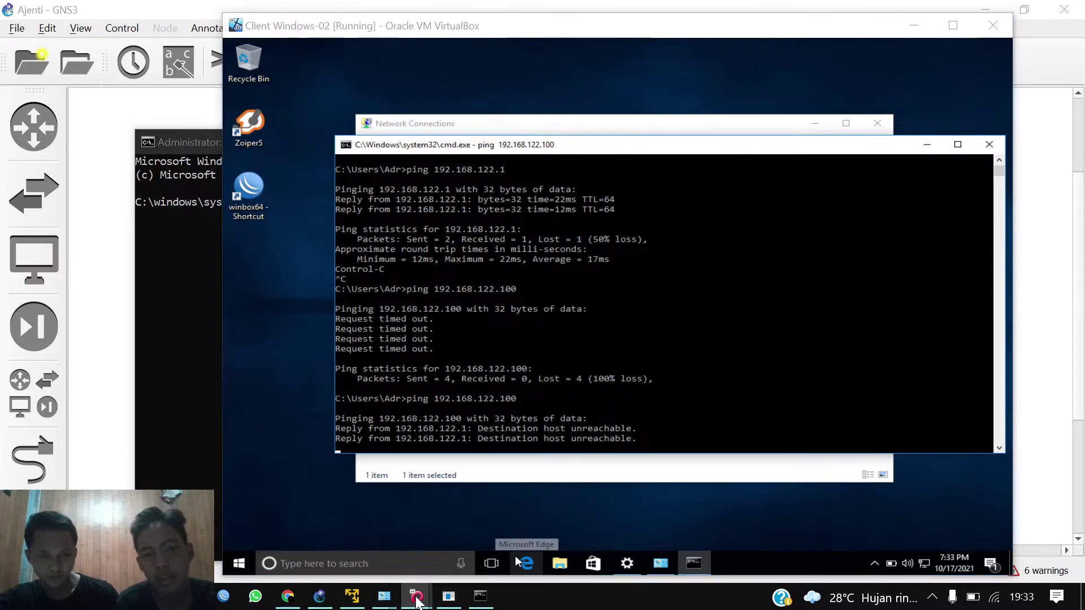
left_click(384, 518)
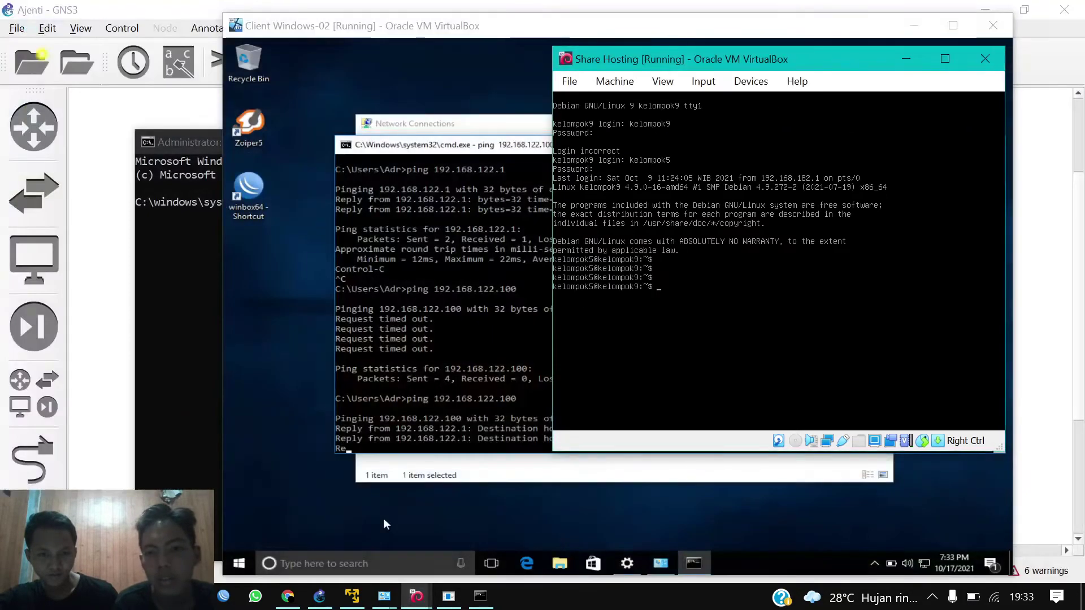
type("ping ")
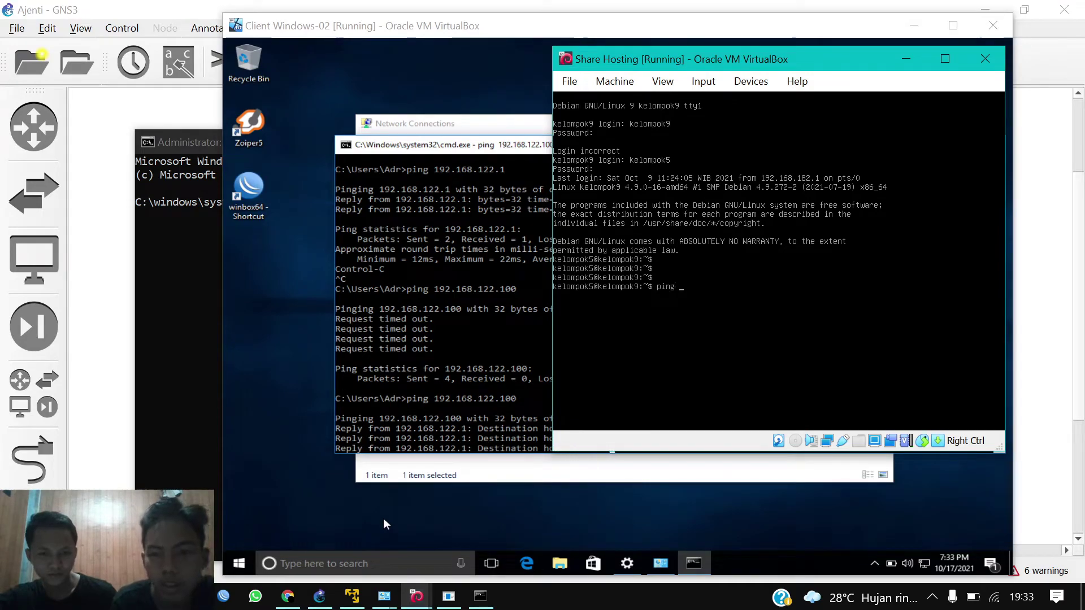
type("192")
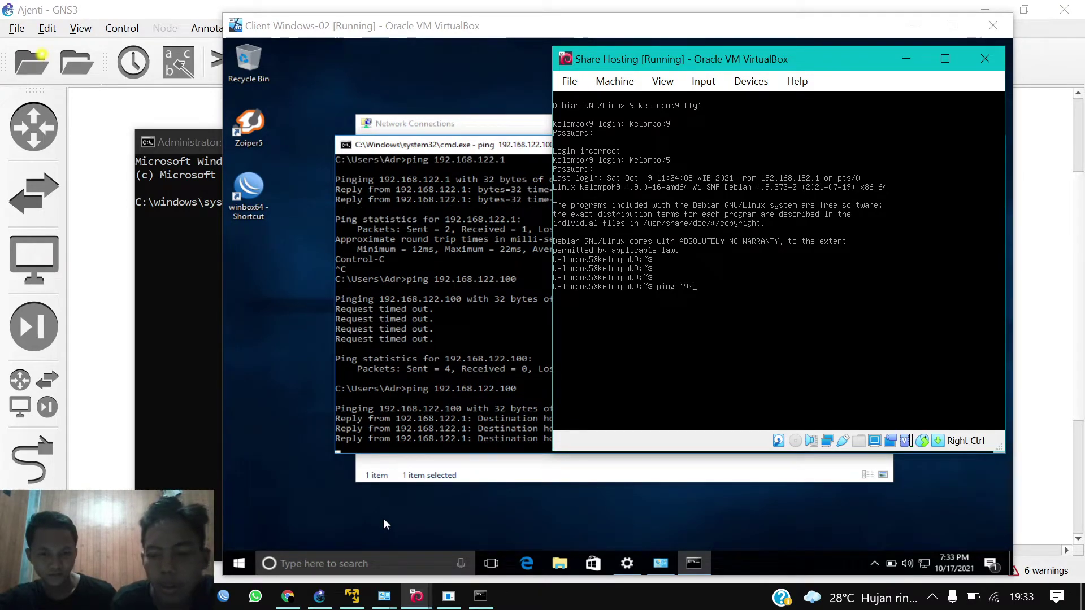
type(".168.1")
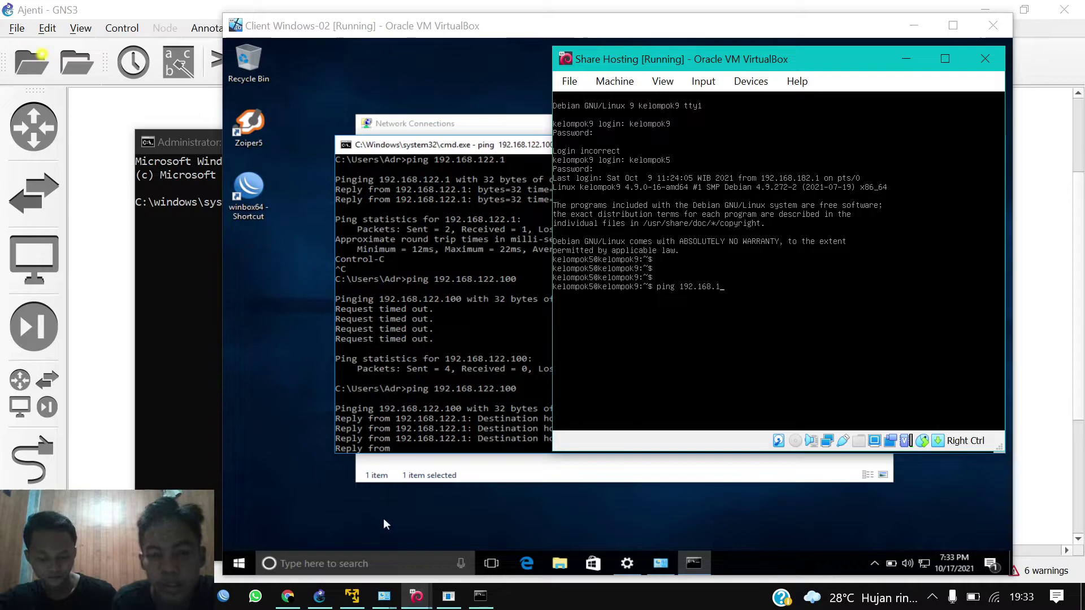
type("22.1")
key("Return")
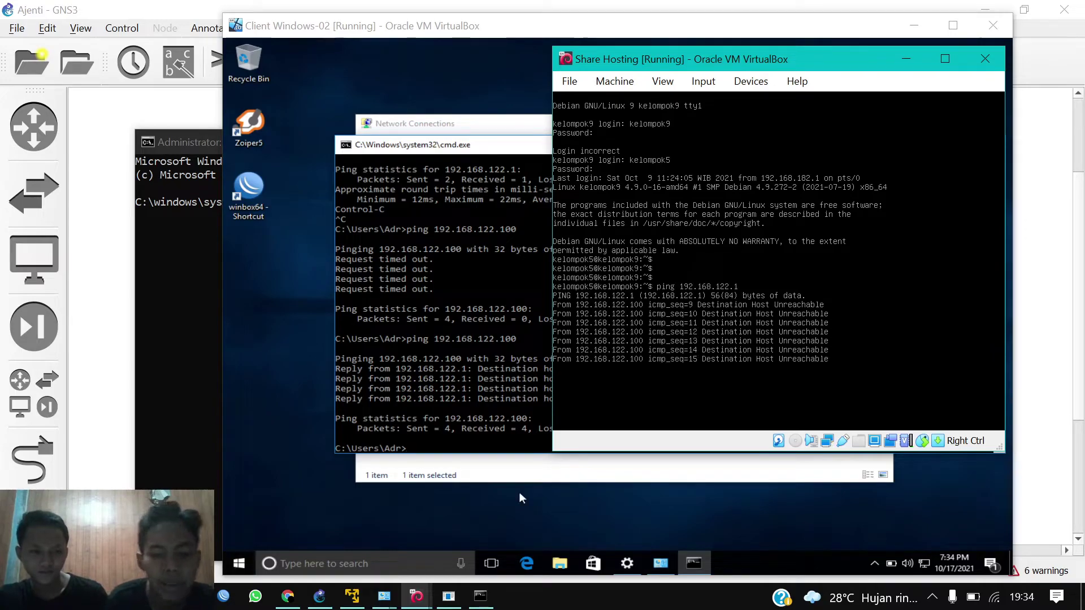
key("ctrl+c")
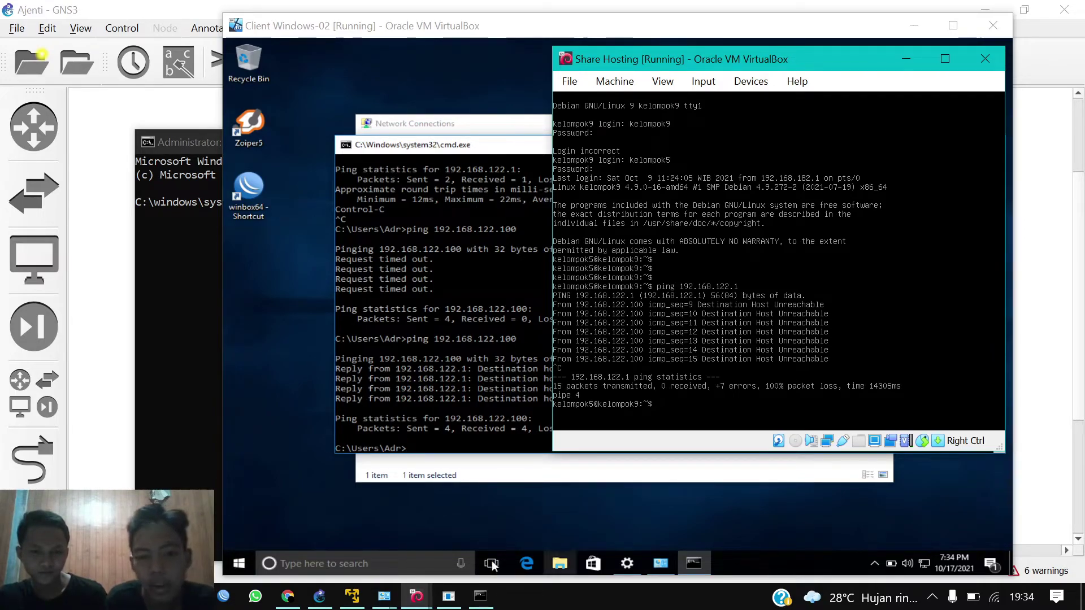
- Disable and re-enable VMware Network Adapter VMnet1 in the host's Network Connections, and refresh the list
mouse_move(392, 575)
left_click(372, 557)
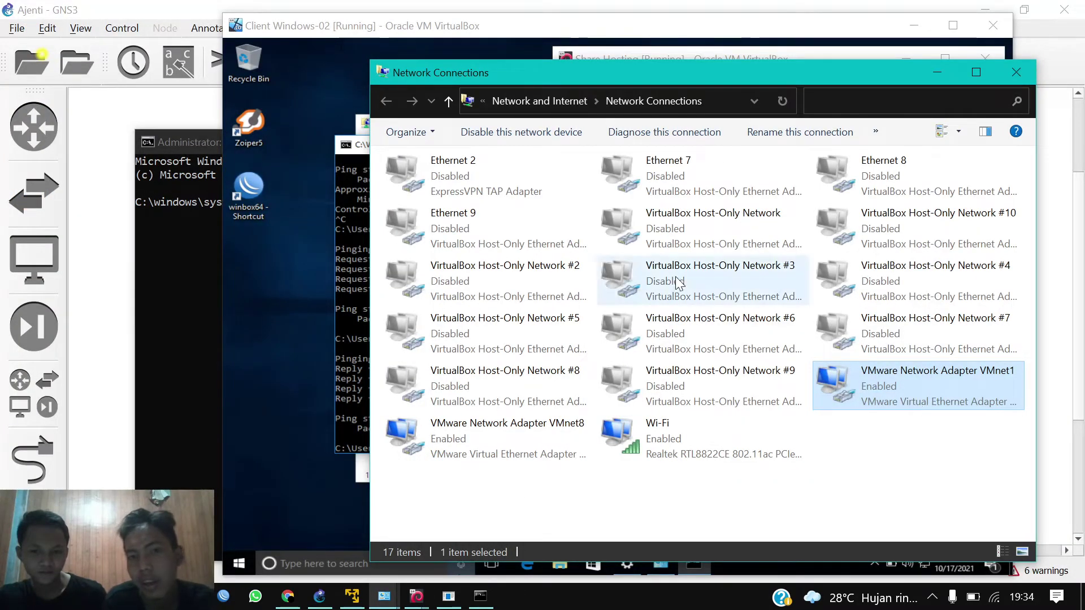
left_click(548, 141)
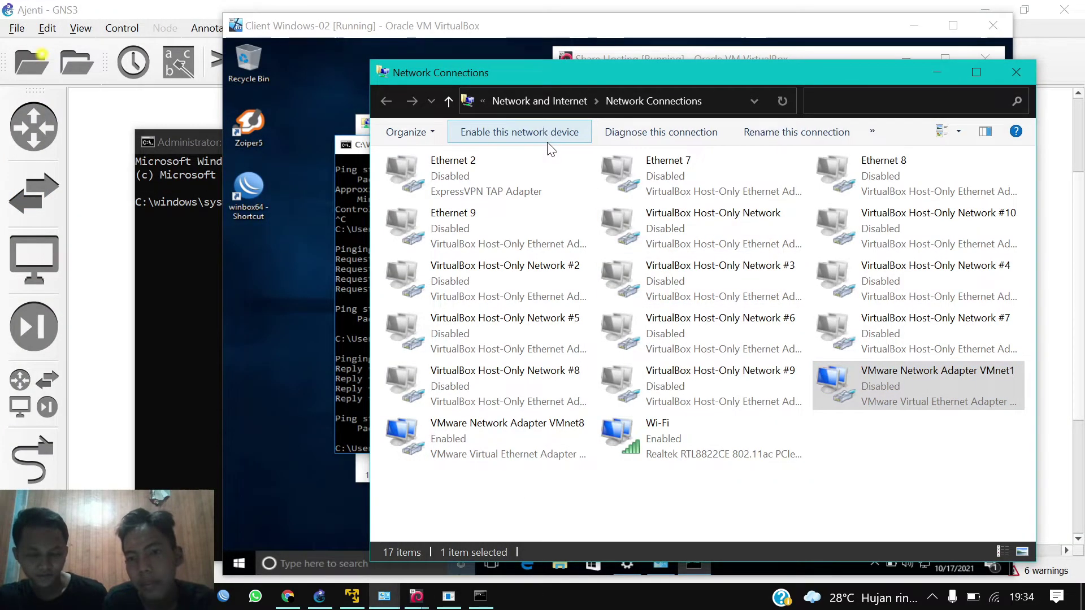
left_click(548, 141)
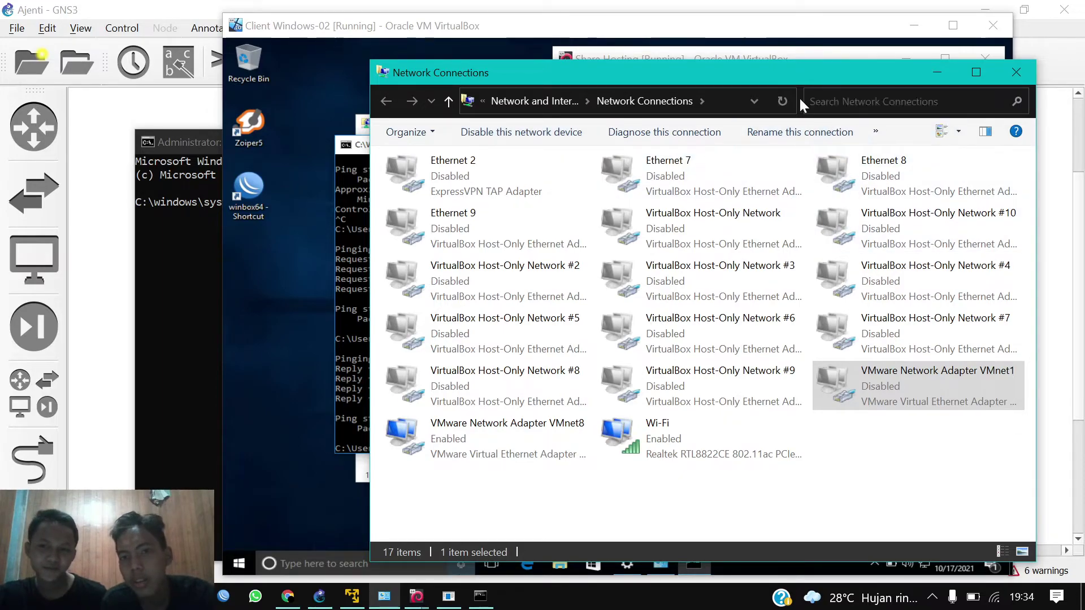
left_click(785, 103)
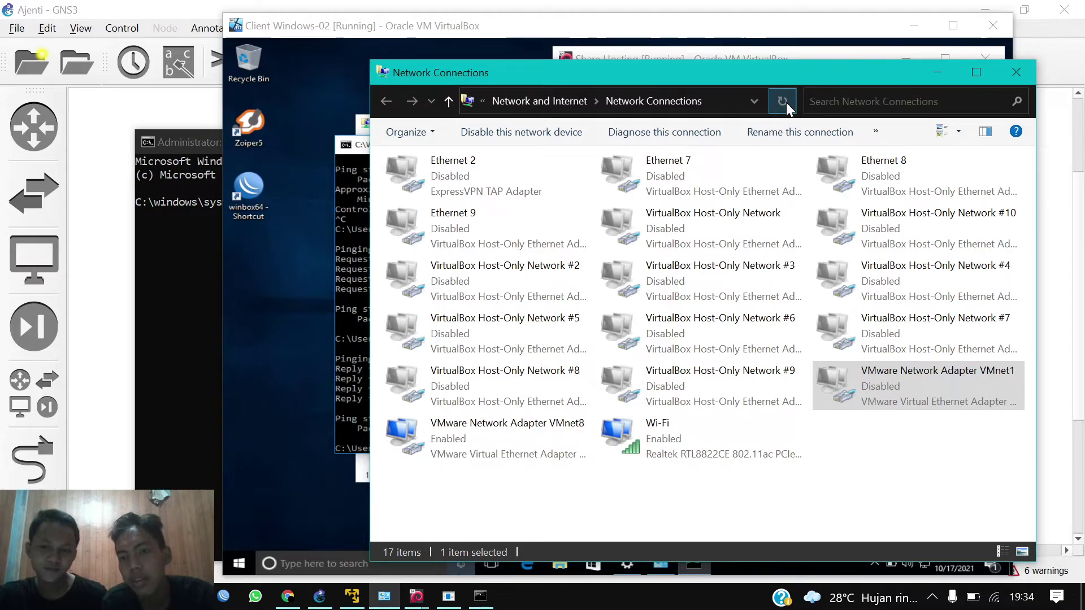
- Return to the Share Hosting terminal, rerun the ping to 192.168.122.1, and stop it
left_click(741, 52)
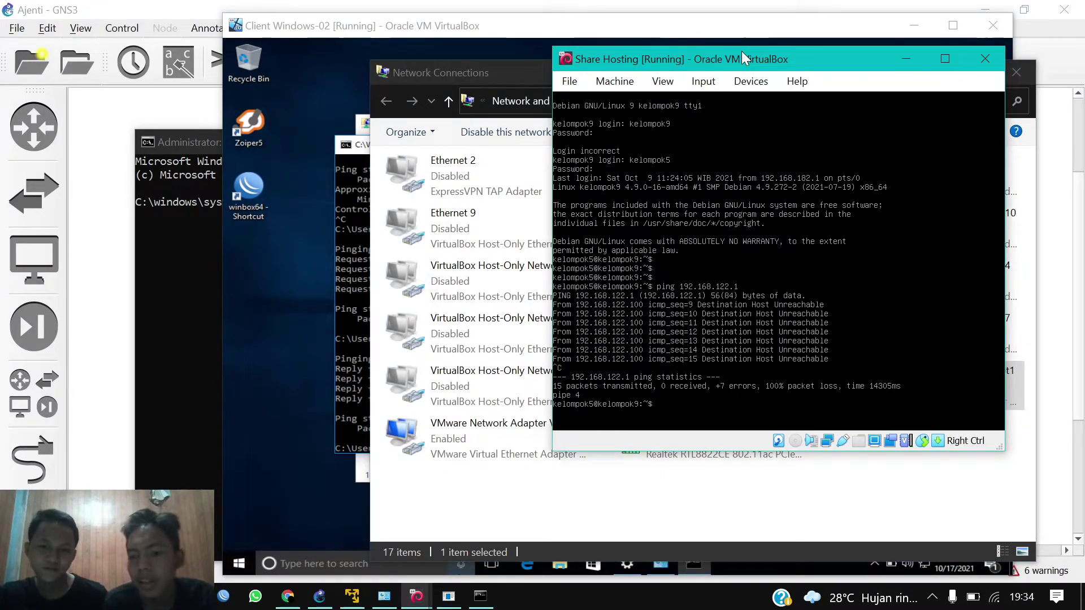
key("Up")
key("Return")
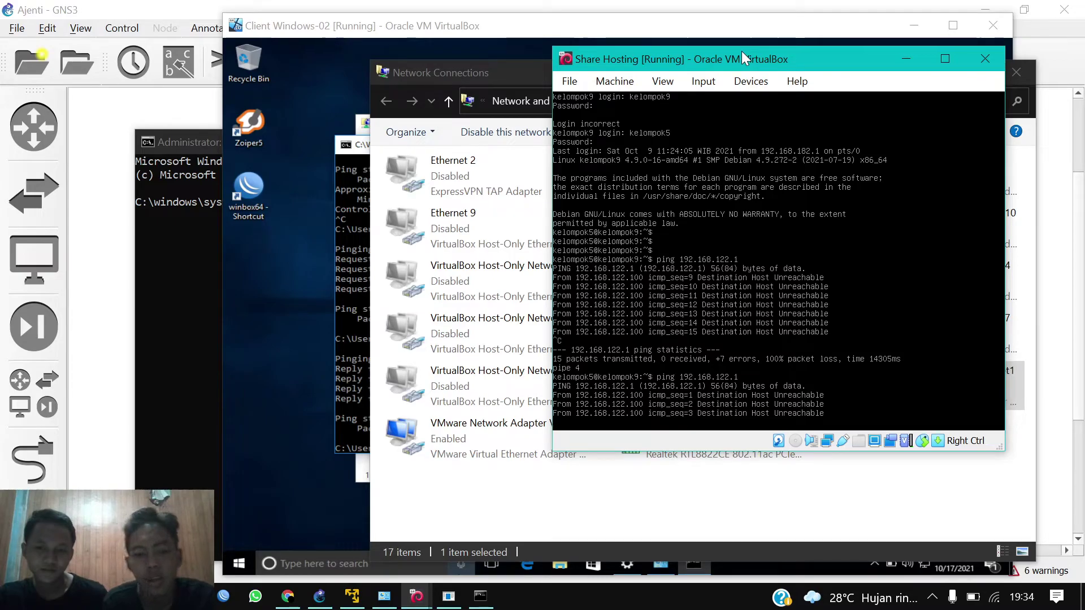
key("ctrl+c")
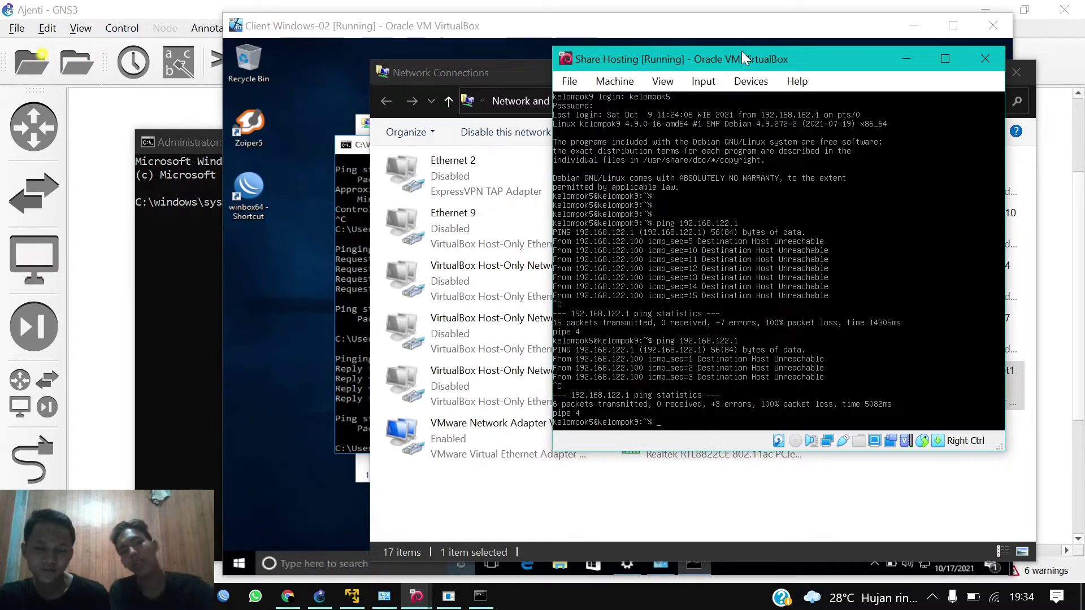
- Switch to GNS3 and permanently delete the ISP cloud node from the topology
left_click(160, 121)
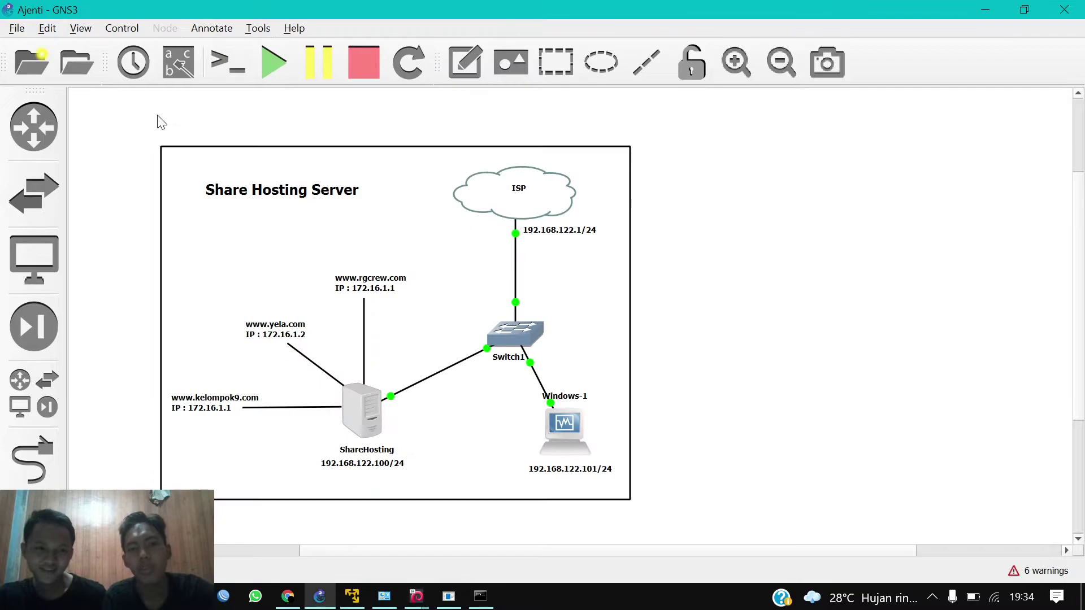
right_click(503, 201)
left_click(540, 410)
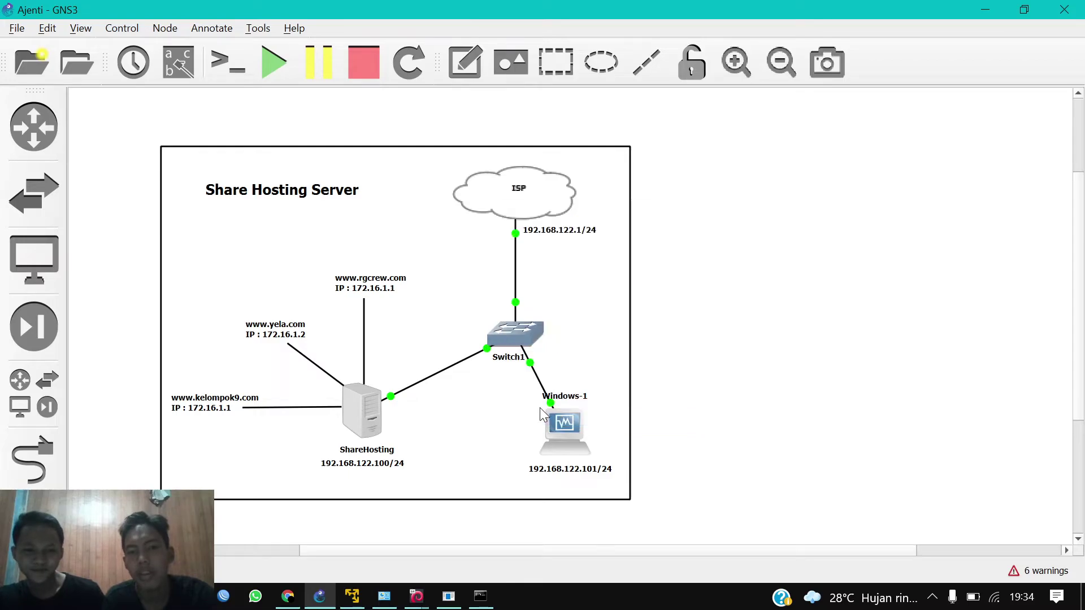
left_click(527, 295)
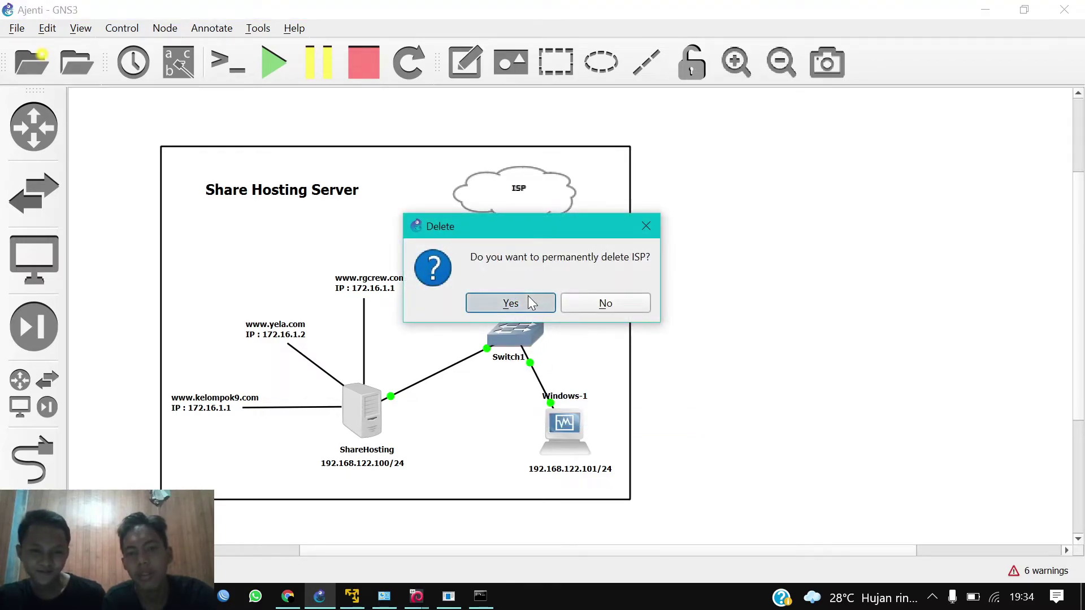
- Place a NAT node above Switch1 beside the 192.168.122.1/24 label and open the list of servers for it
left_click(43, 402)
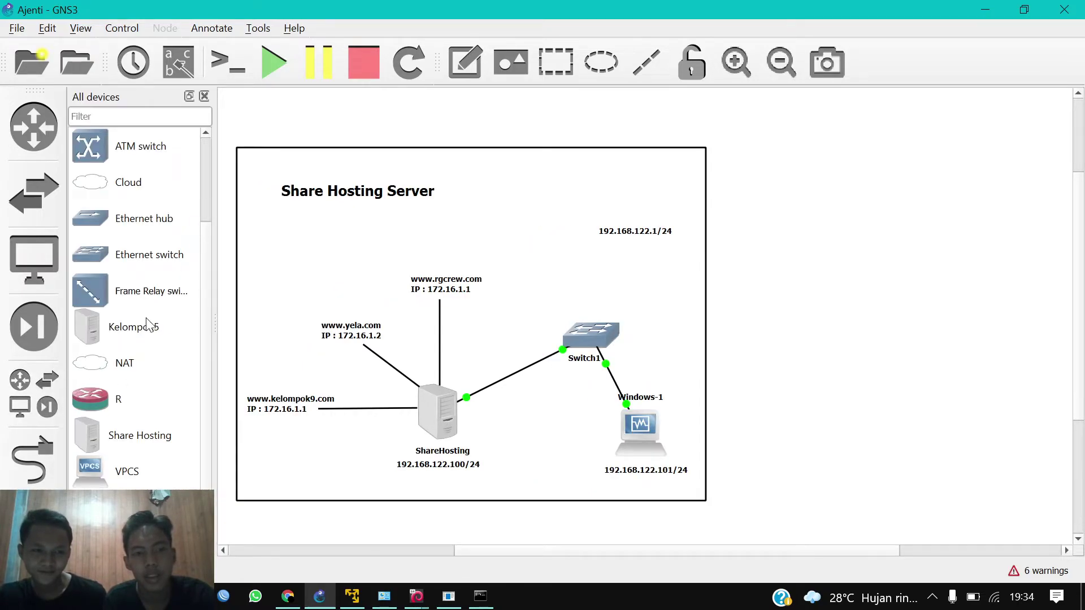
left_click_drag(112, 364, 565, 228)
left_click(523, 286)
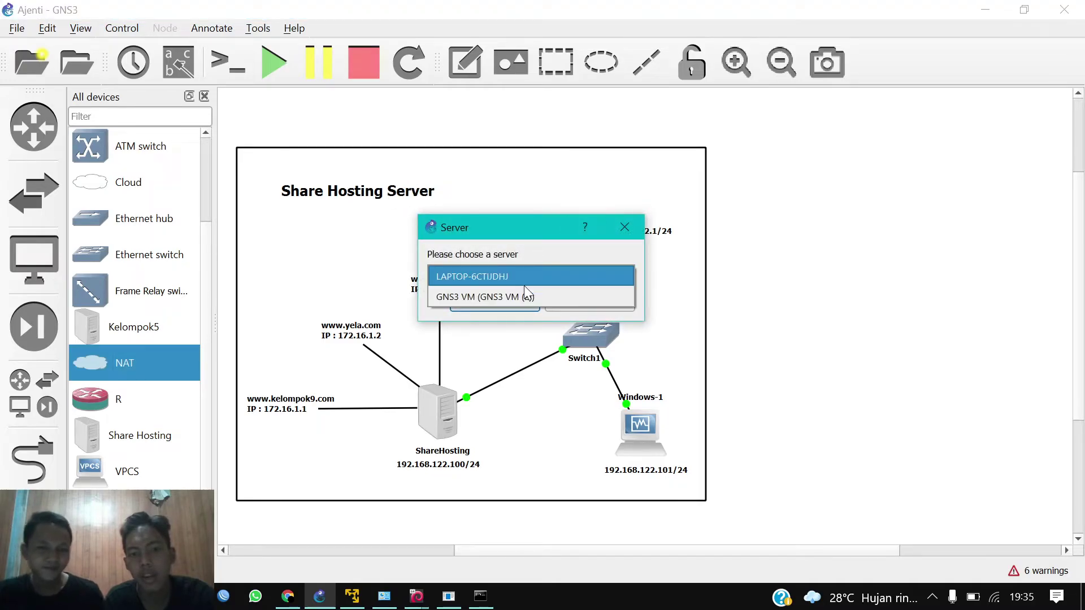
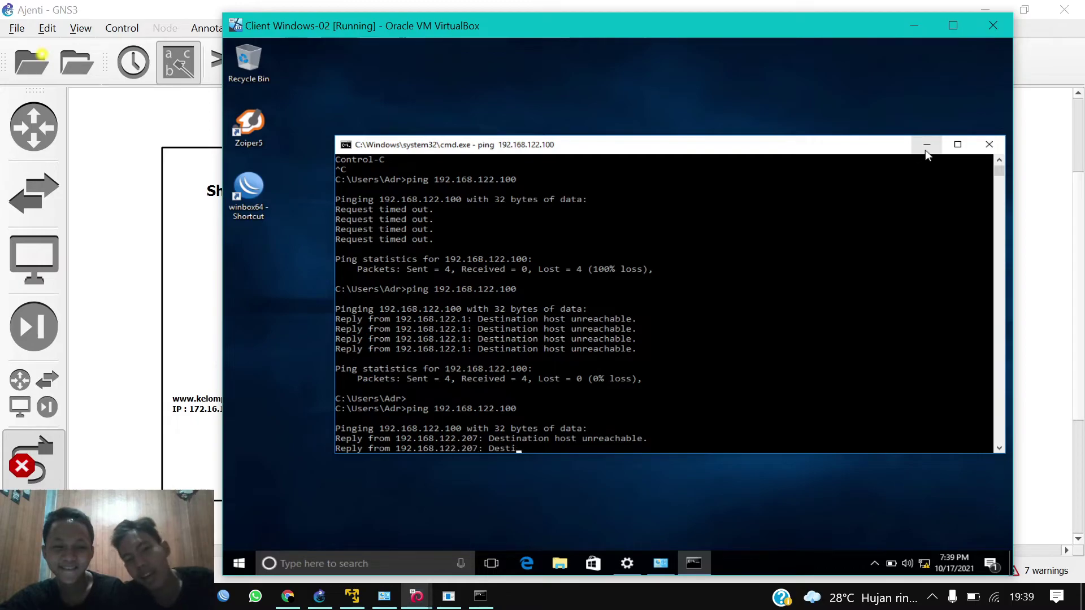
- Switch to GNS3 and delete the link between Switch1 and Windows-1
left_click(926, 148)
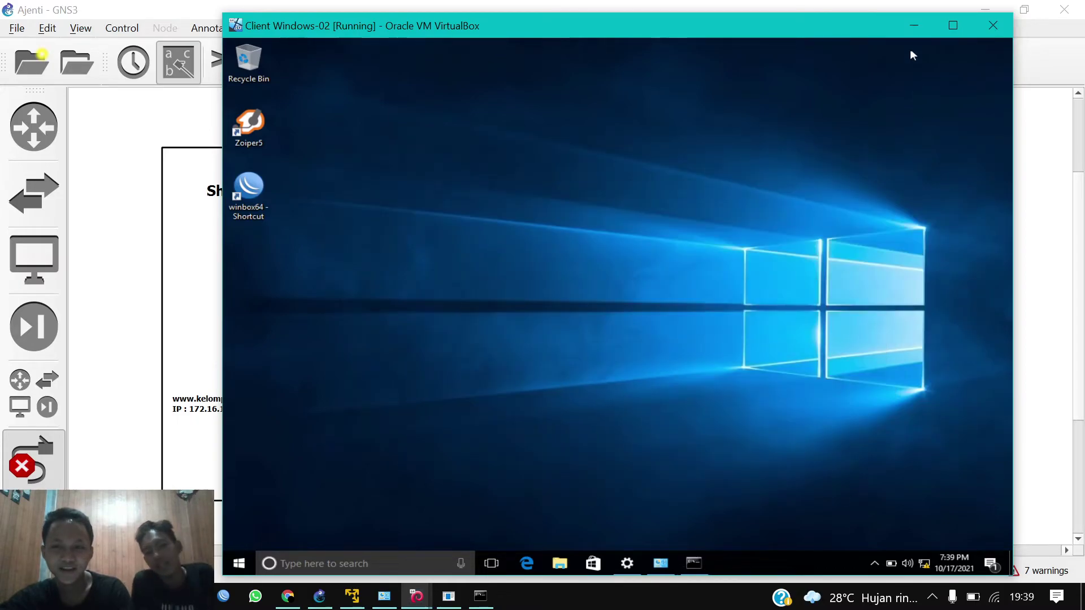
left_click(910, 27)
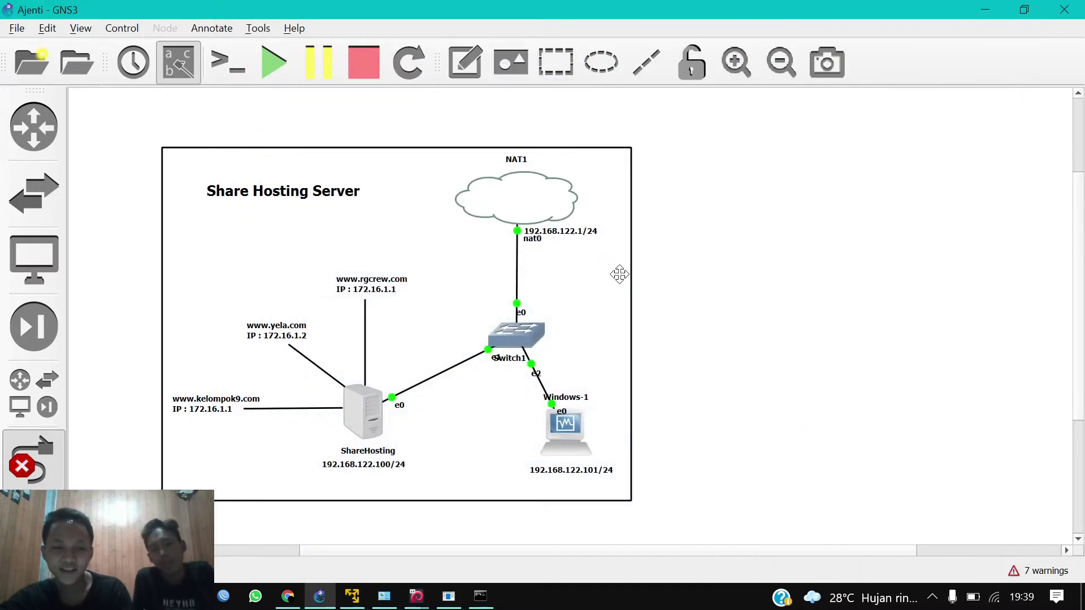
right_click(535, 373)
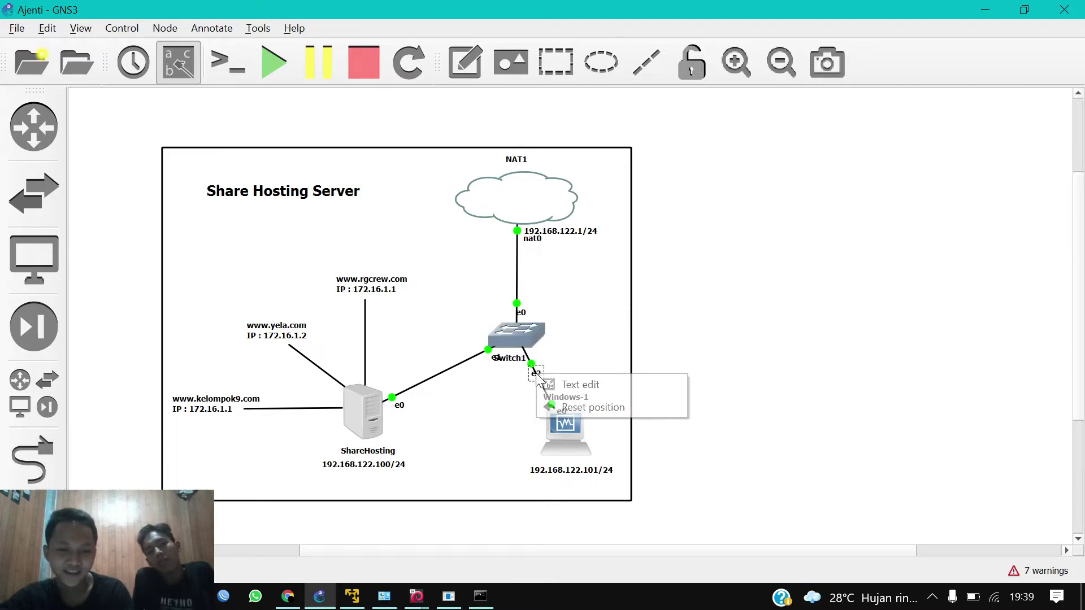
left_click(710, 322)
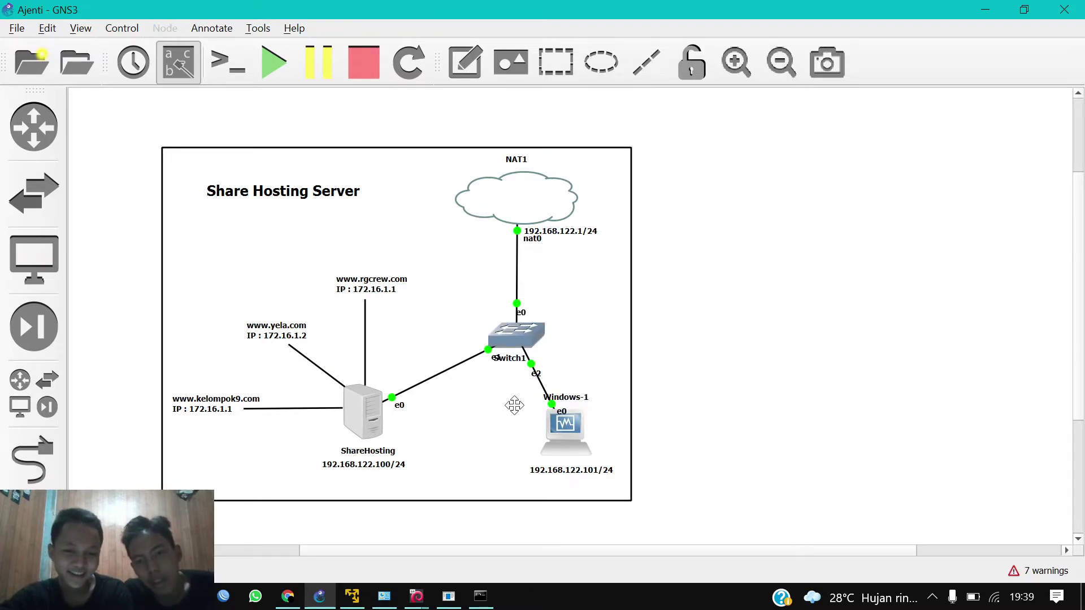
right_click(542, 391)
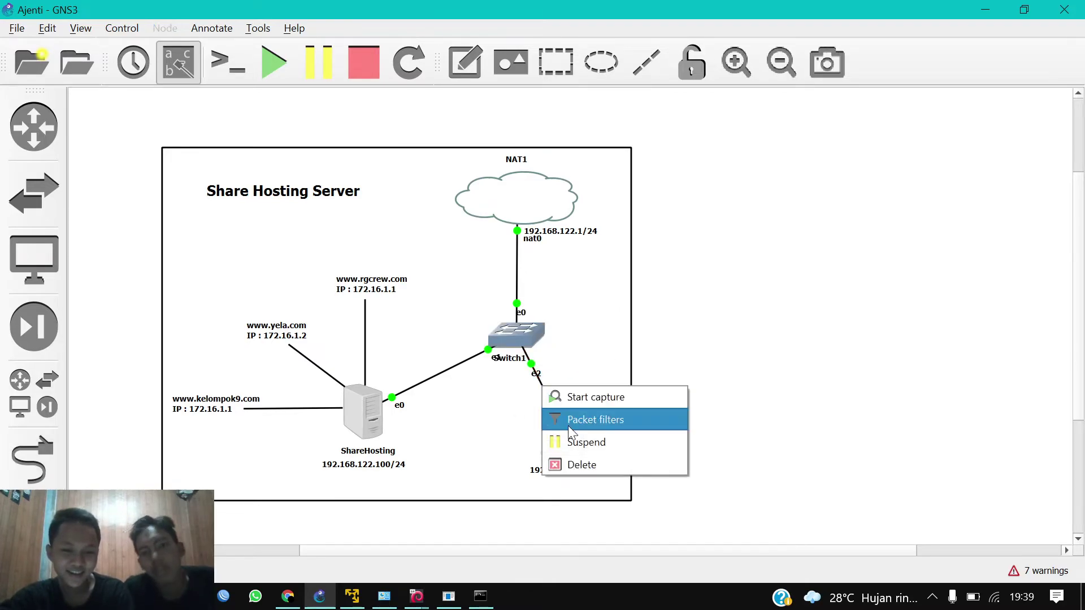
left_click(561, 463)
- Link Switch1's Ethernet2 port to the e0 port of Windows-1 again
left_click(39, 473)
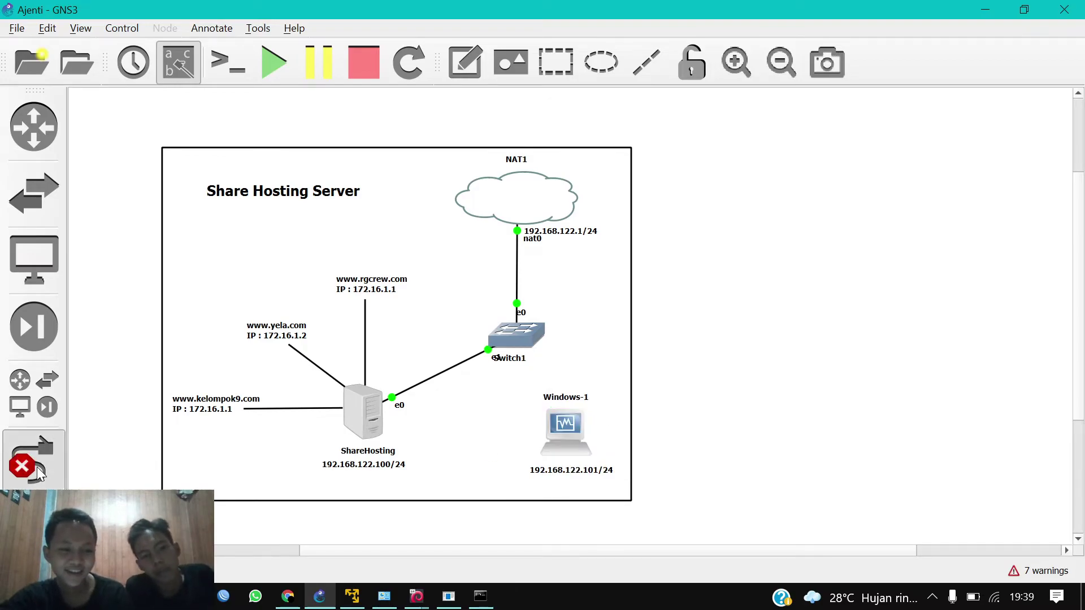
left_click(512, 341)
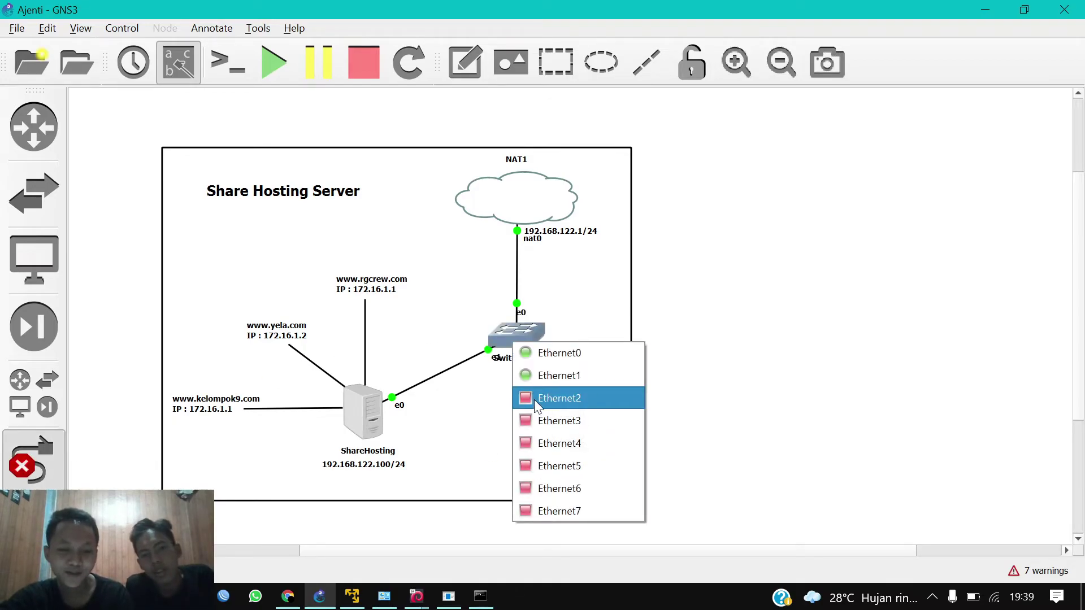
left_click(534, 398)
left_click(561, 426)
left_click(575, 435)
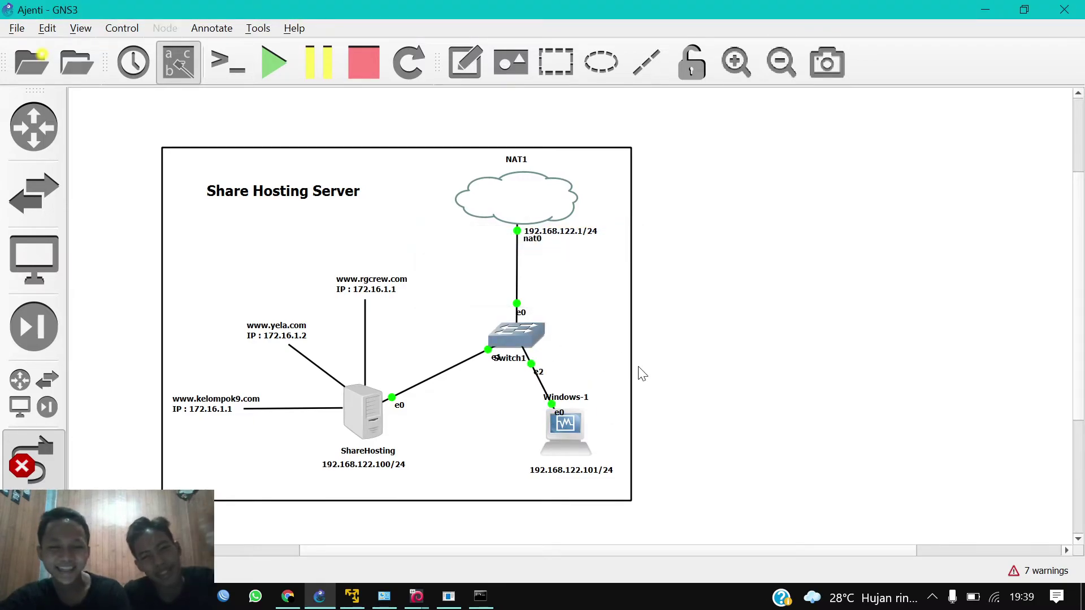
right_click(572, 414)
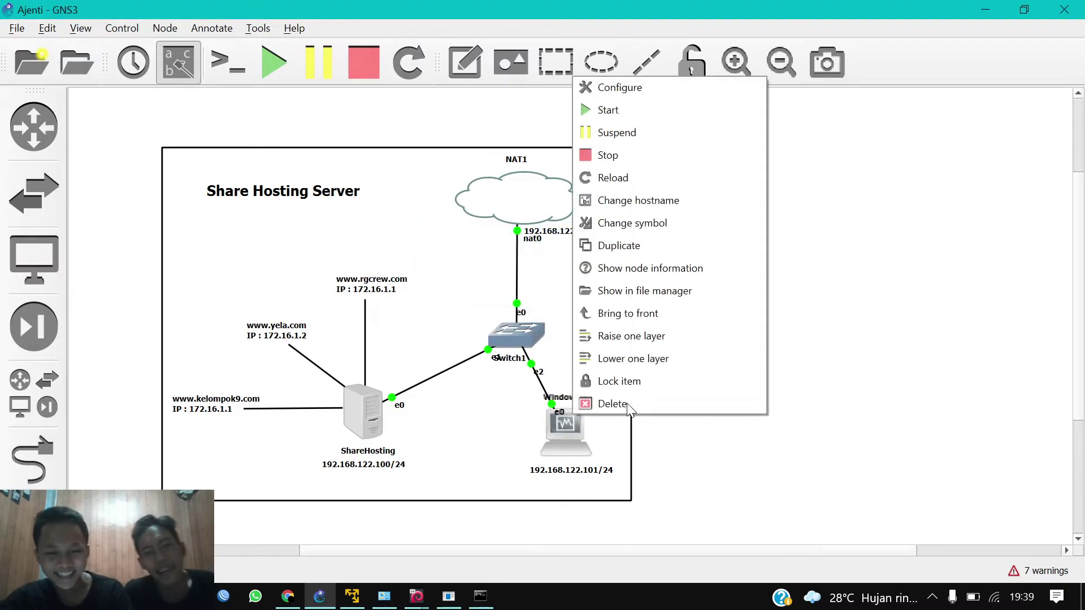
left_click(670, 472)
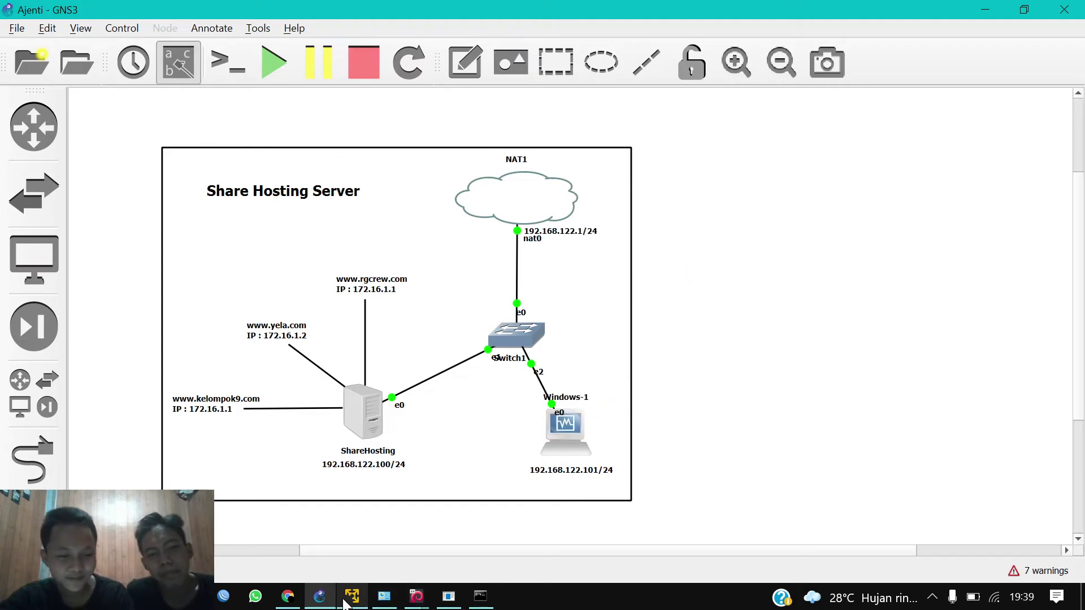
- Return to the Client Windows-02 command prompt, rerun the ping to 192.168.122.100, and stop it
mouse_move(425, 594)
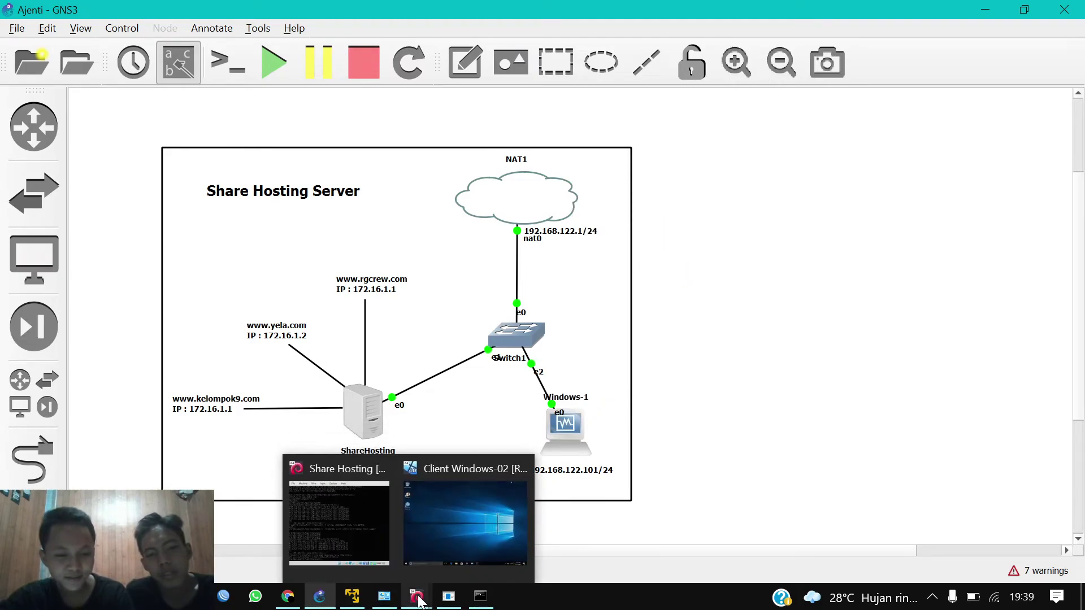
left_click(464, 531)
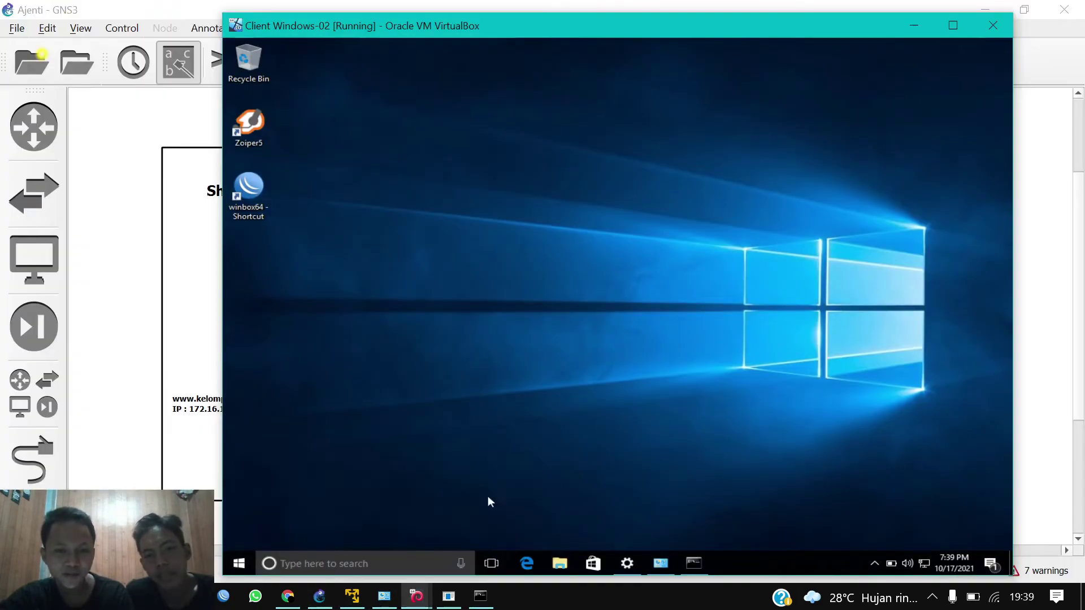
left_click(682, 552)
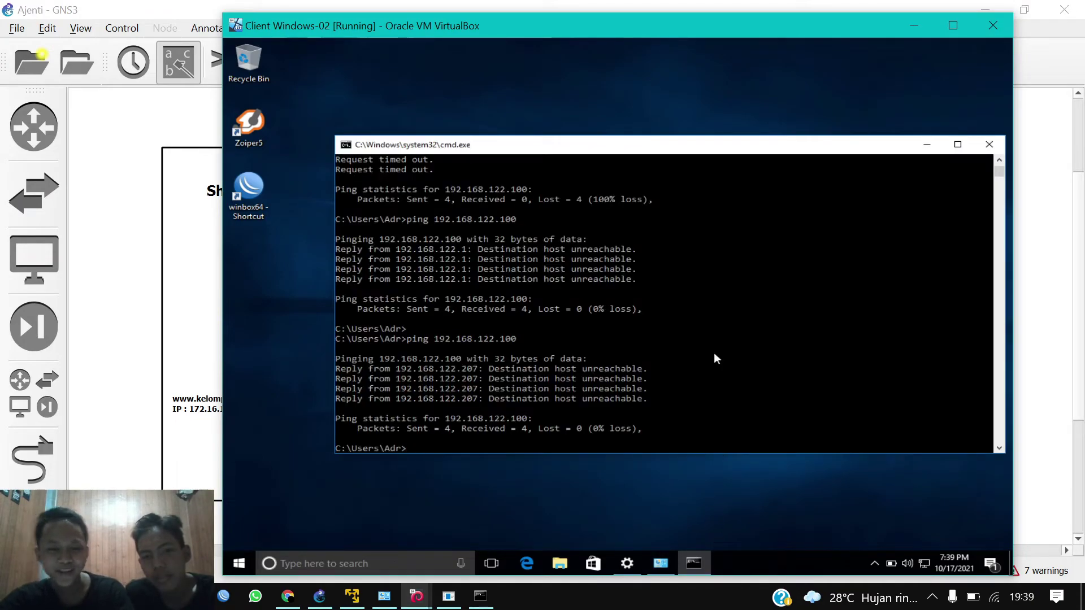
key("Up")
key("Return")
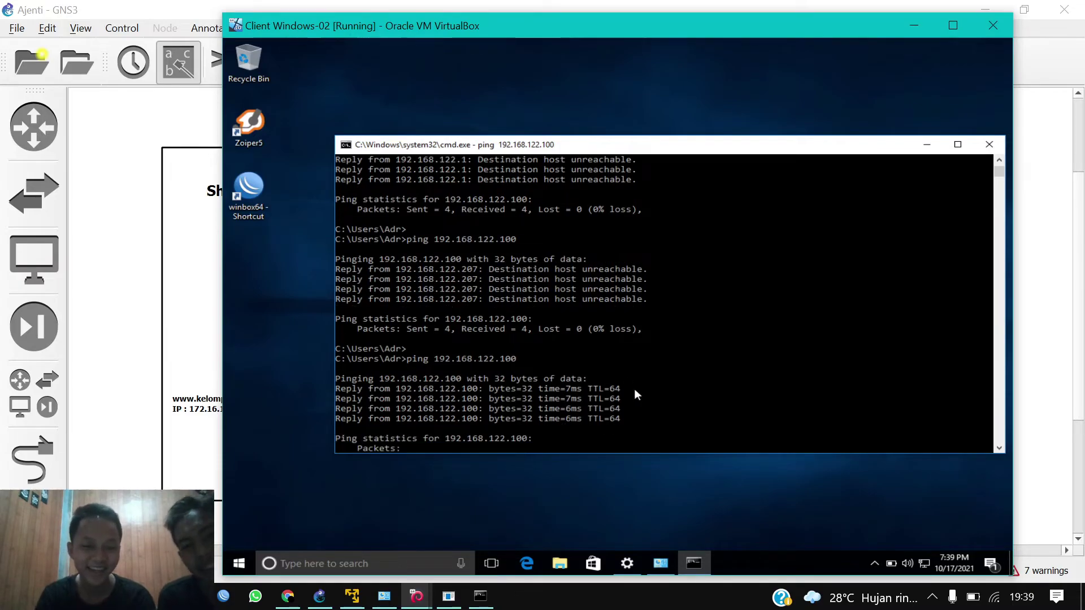
key("ctrl+c")
key("Return")
key("Return")
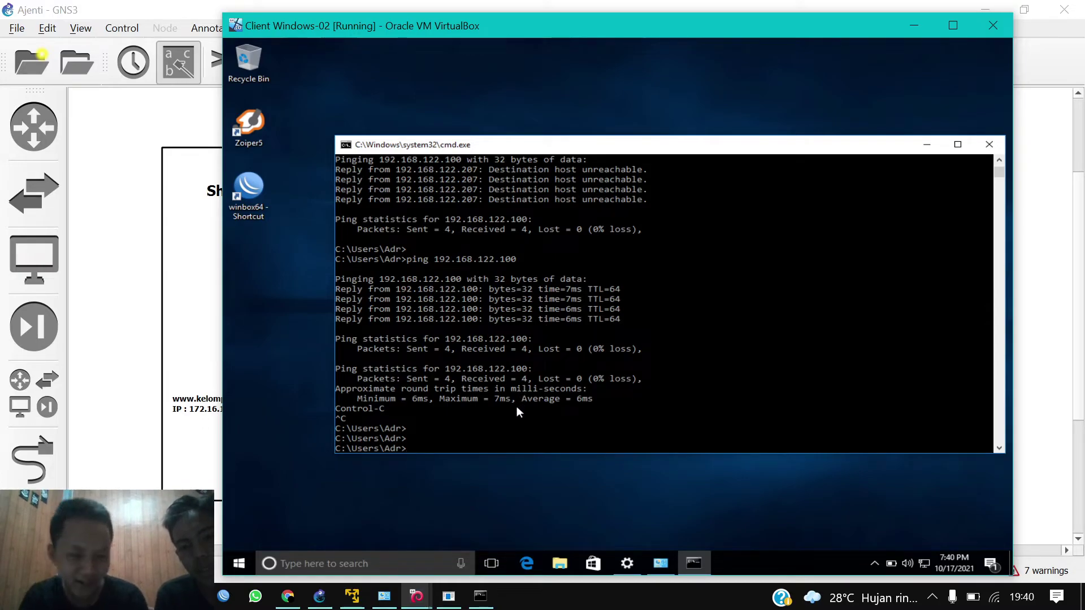
type("PI")
key("BackSpace")
key("BackSpace")
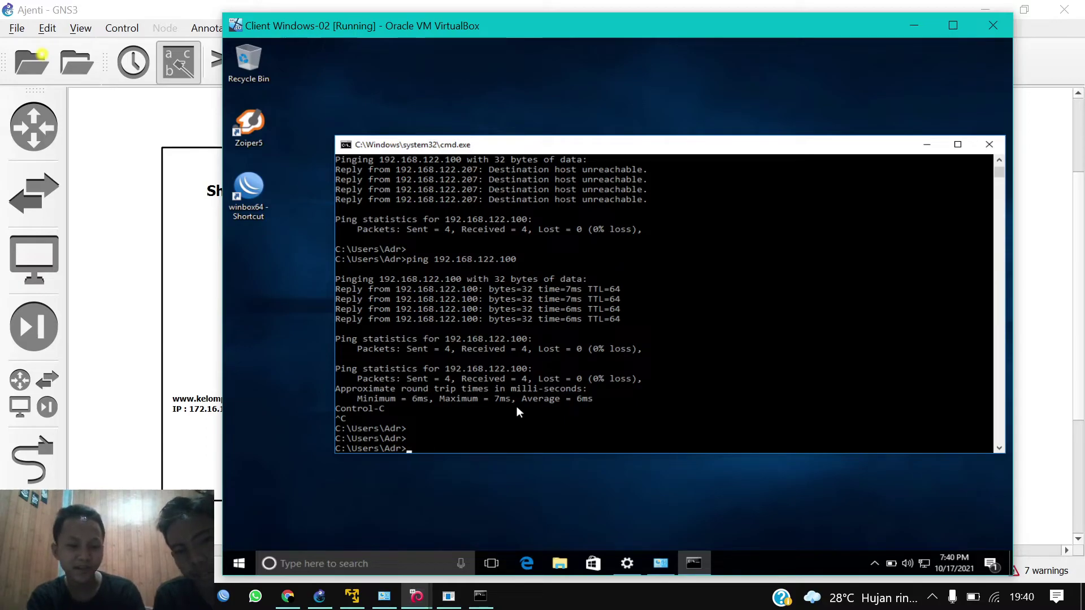
type("ping rg")
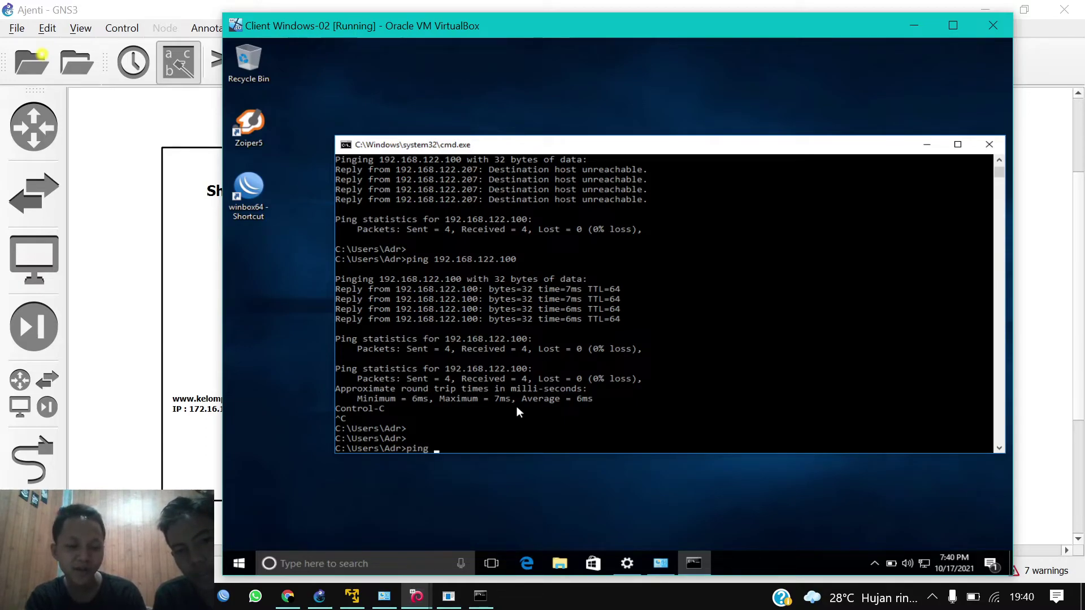
key("BackSpace")
key("BackSpace")
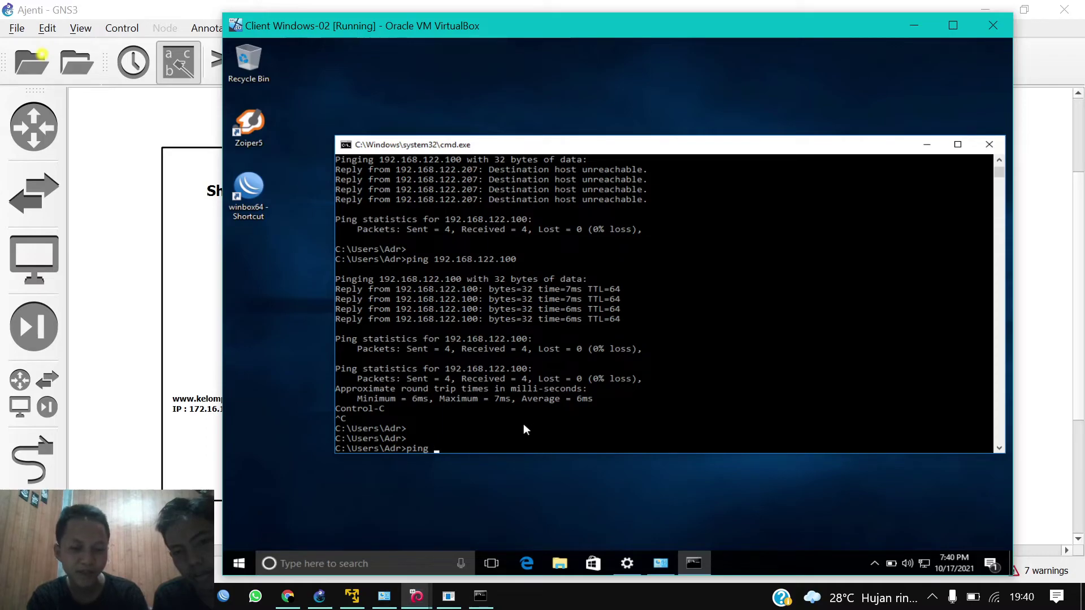
type("www.rgcrew")
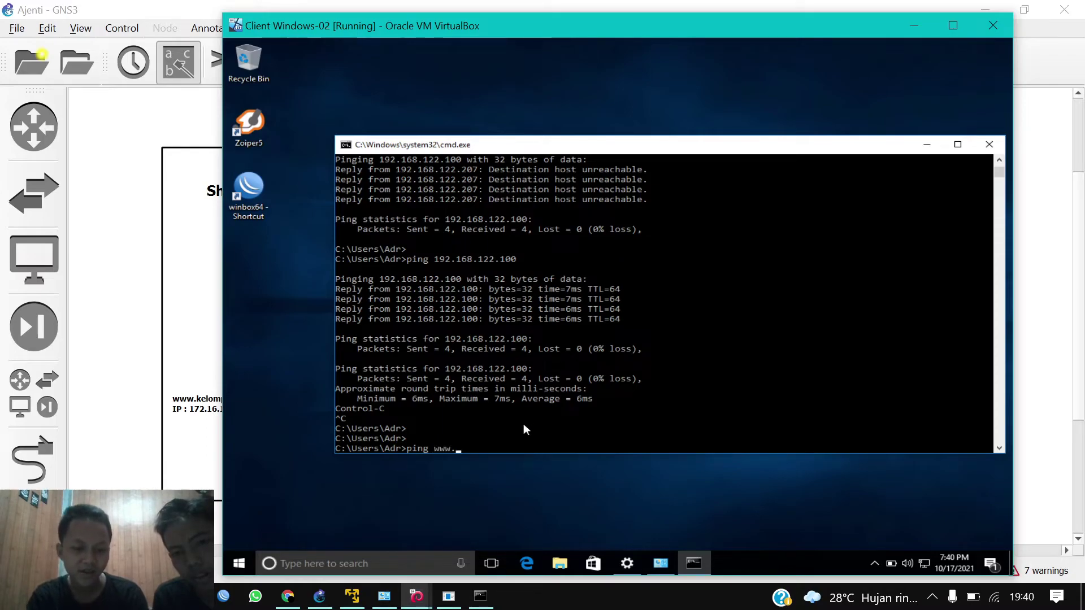
type(".com")
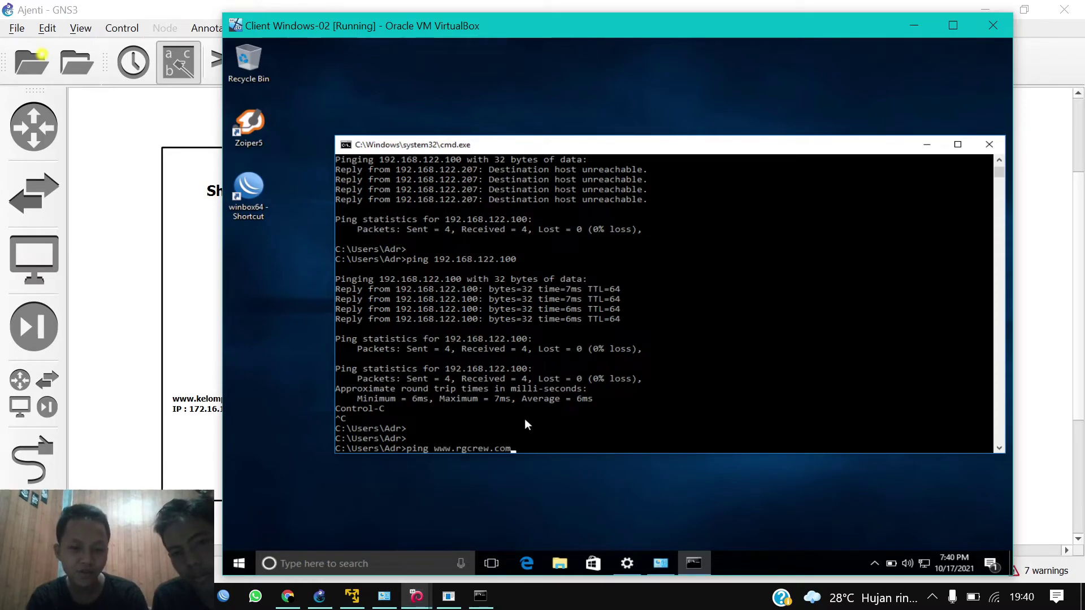
key("Return")
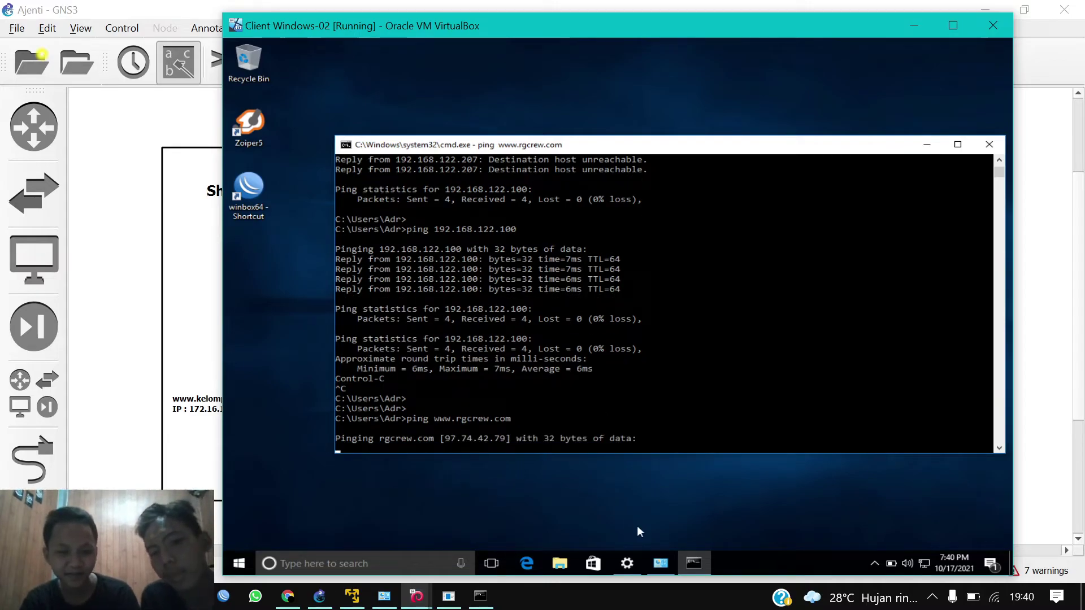
key("ctrl+c")
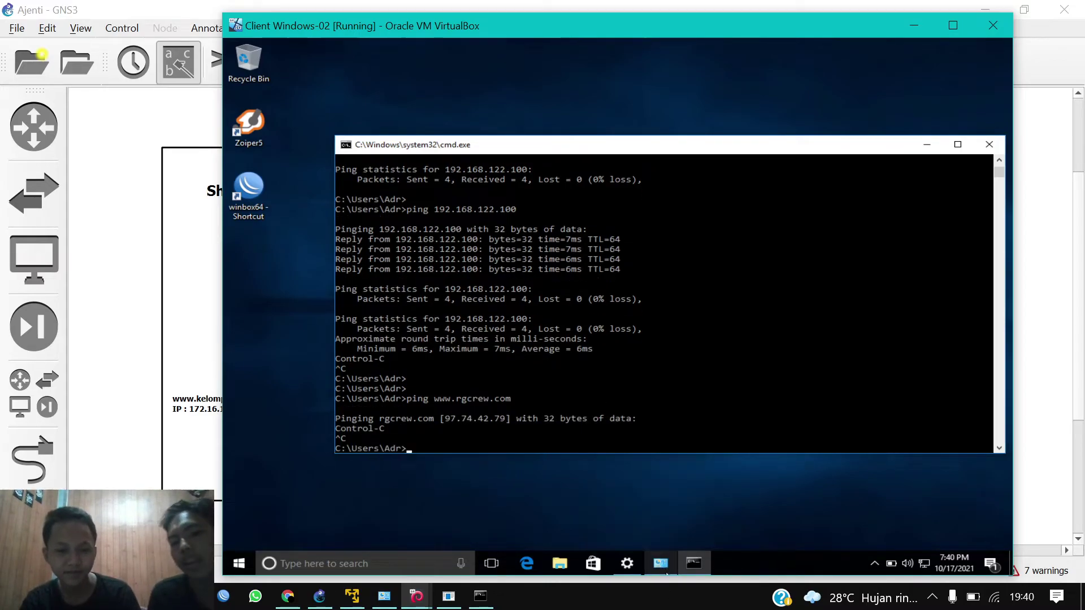
- In the IPv4 properties of the client's Ethernet 2 adapter, set a static IP address of 192.168.122.101 with subnet mask 255.255.255.0
left_click(664, 567)
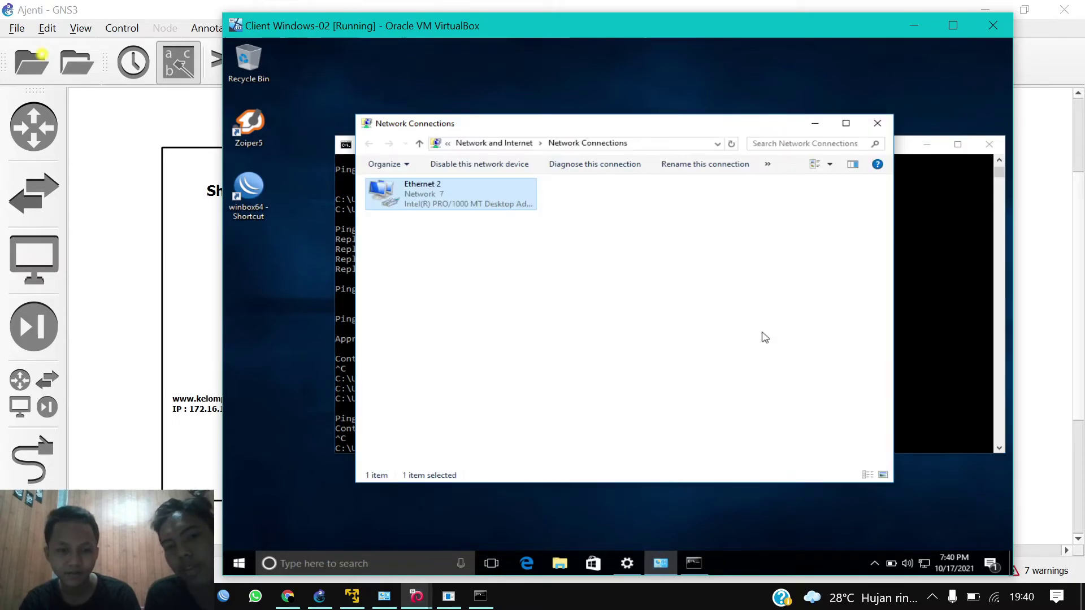
right_click(505, 195)
left_click(590, 319)
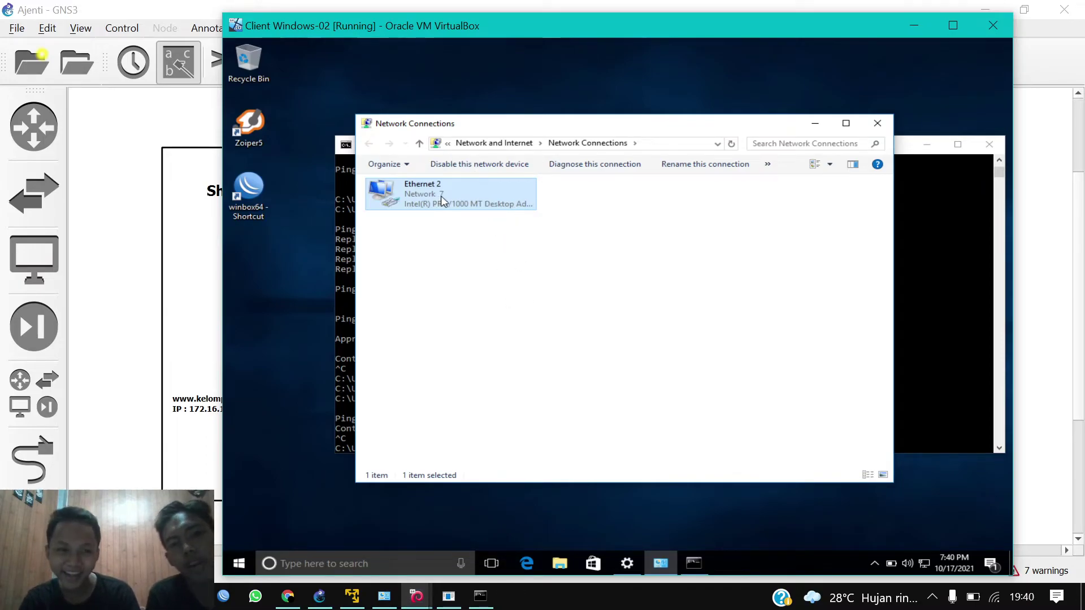
left_click(482, 193)
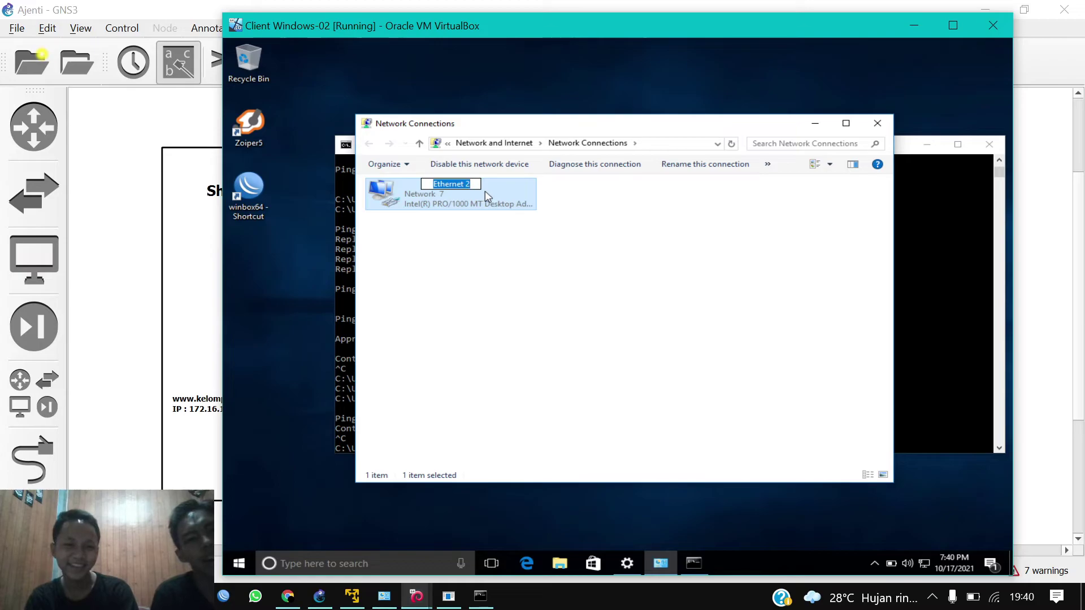
double_click(485, 192)
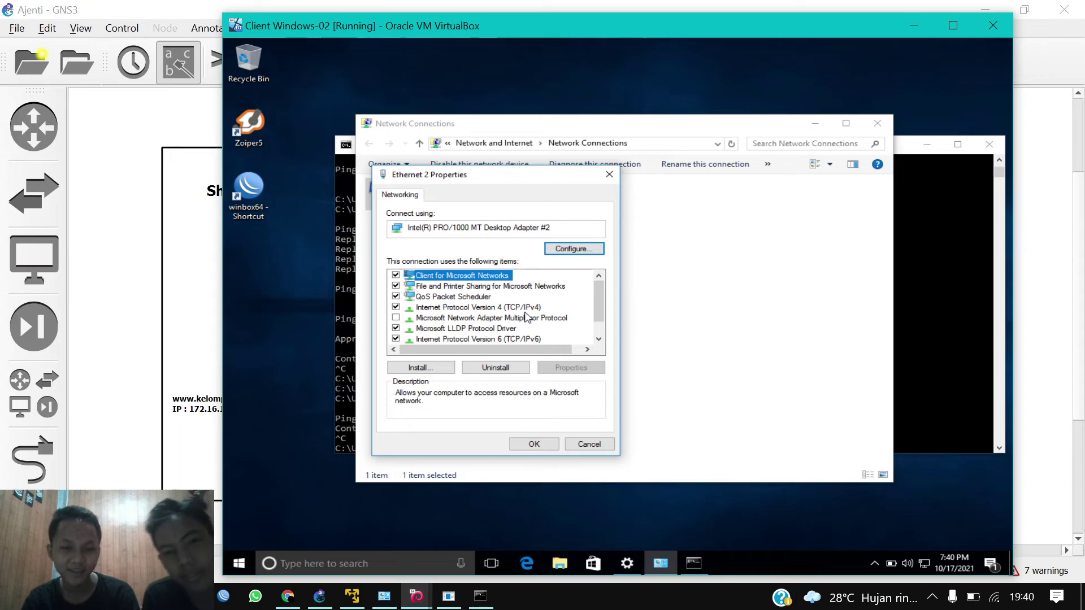
double_click(524, 308)
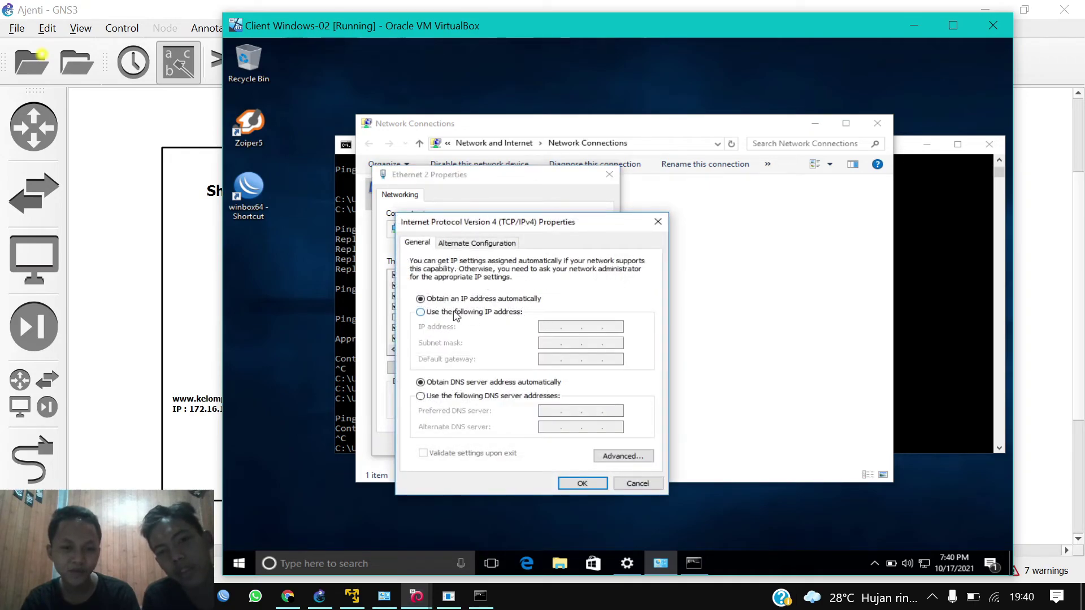
left_click(457, 315)
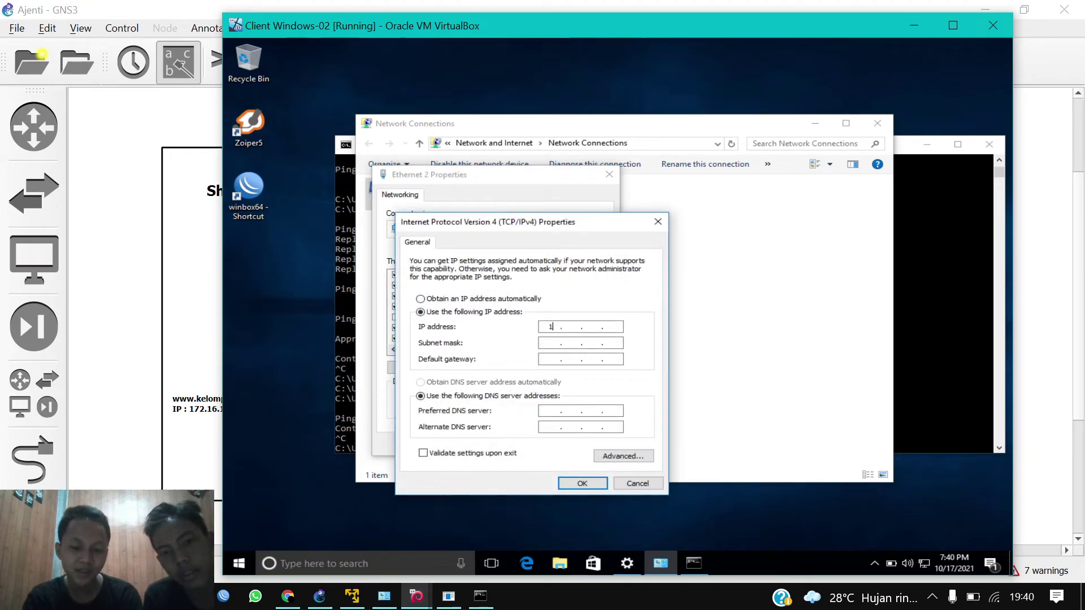
type("192 . ")
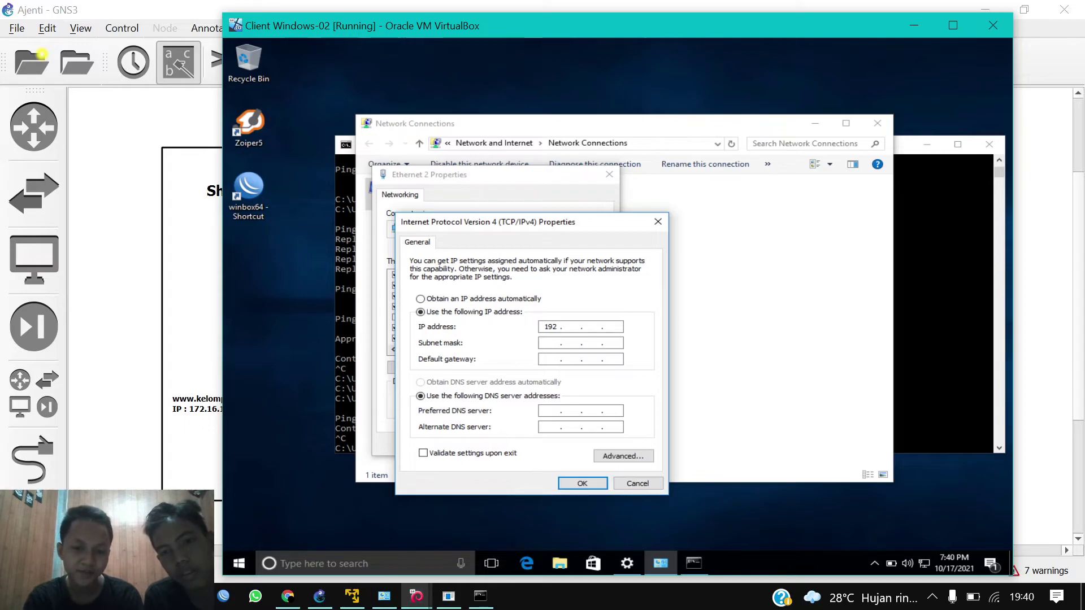
type("168")
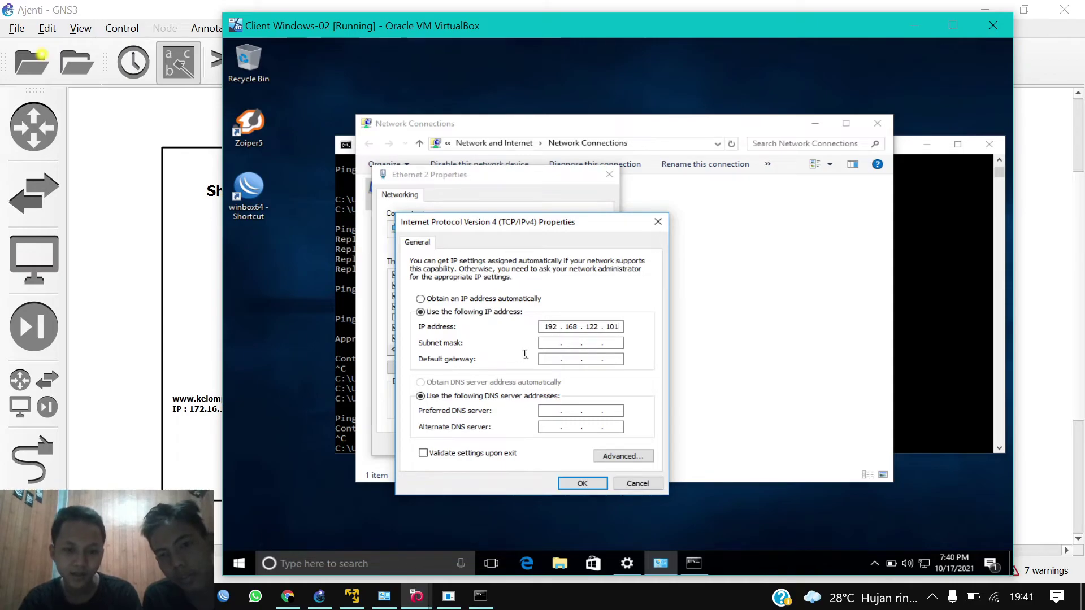
left_click(560, 343)
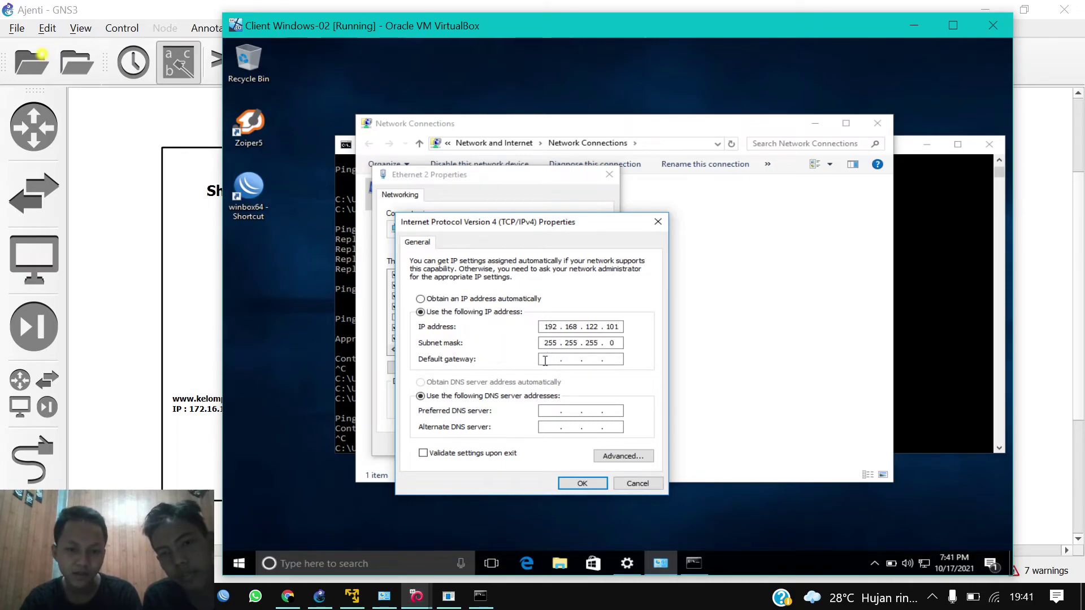
- Set the default gateway to 192.168.122.100, enter a preferred DNS server on the 192.168.122 network, and apply the Ethernet 2 settings
type("192 . . .")
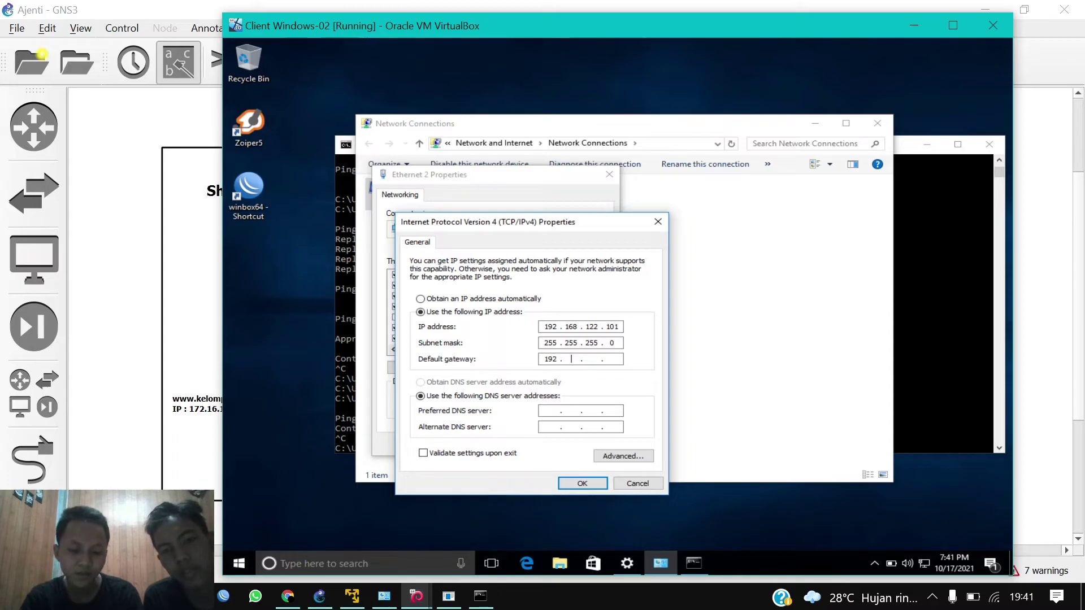
type("168 ")
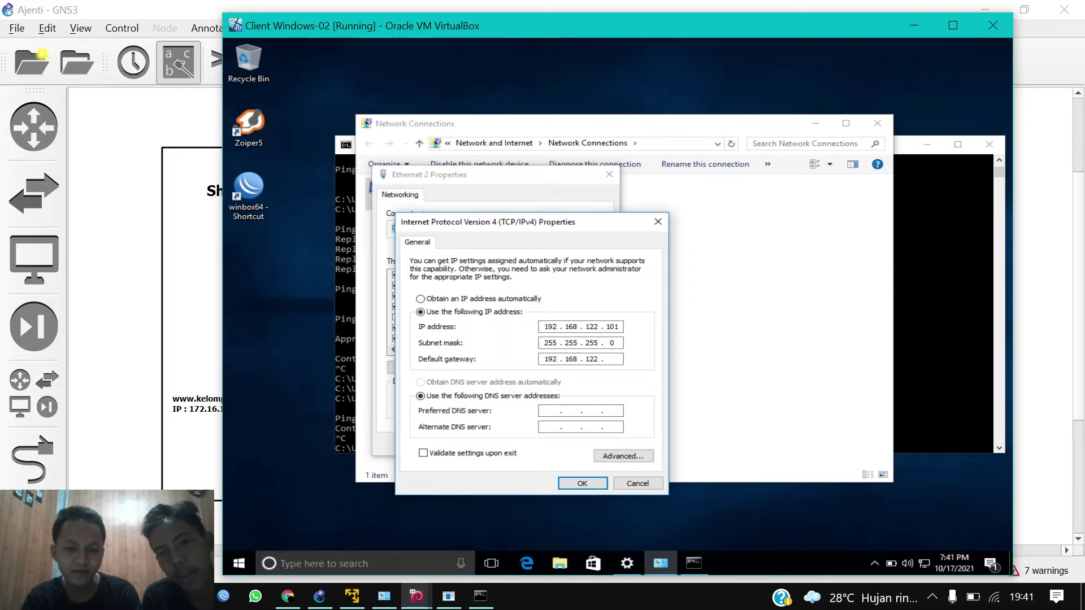
type("19")
type("00")
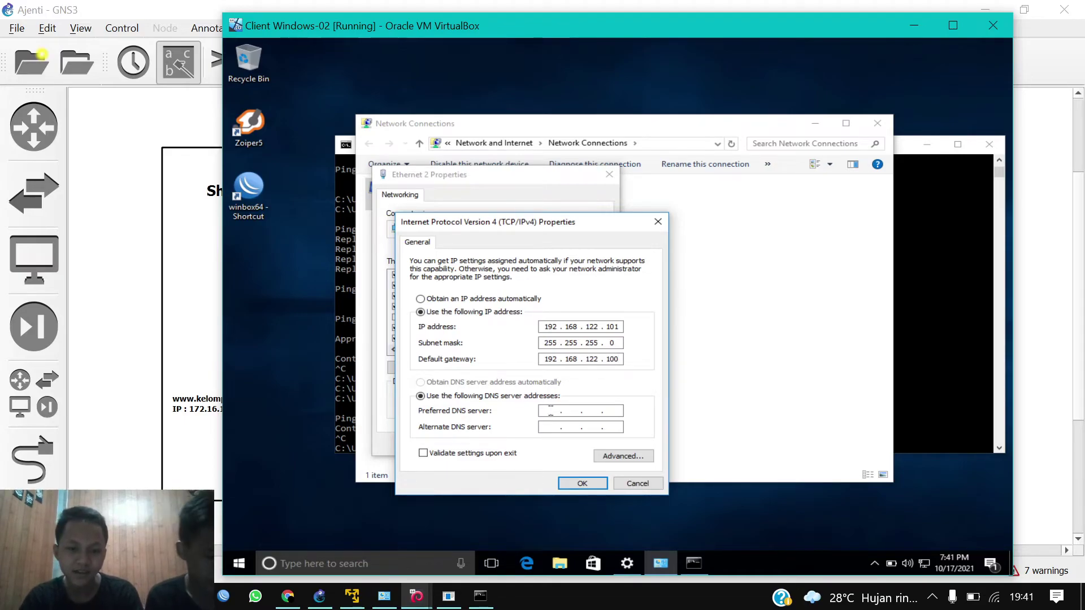
type("19216")
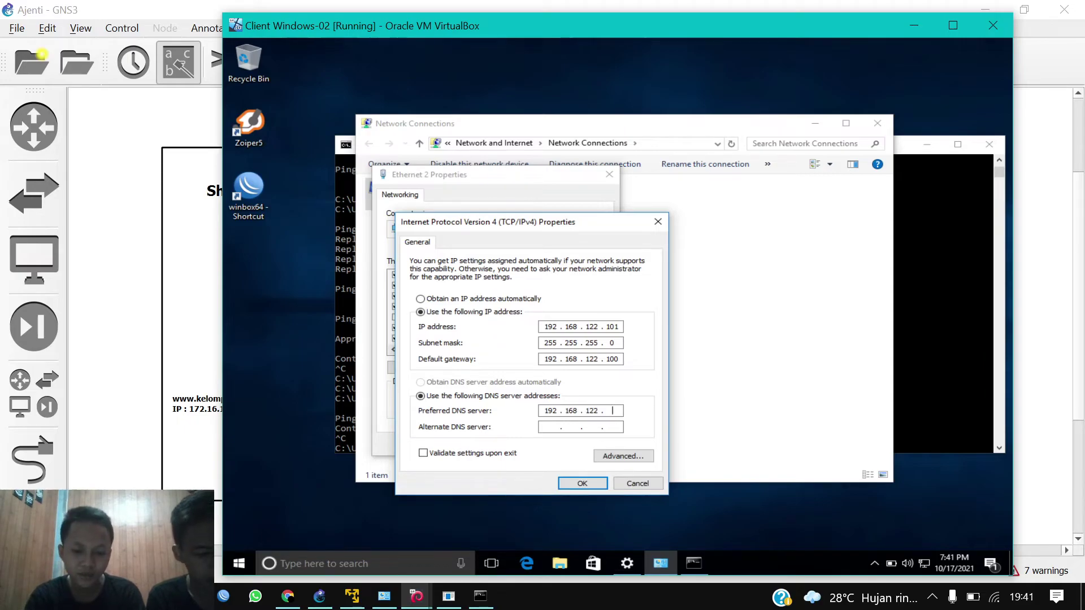
left_click(587, 483)
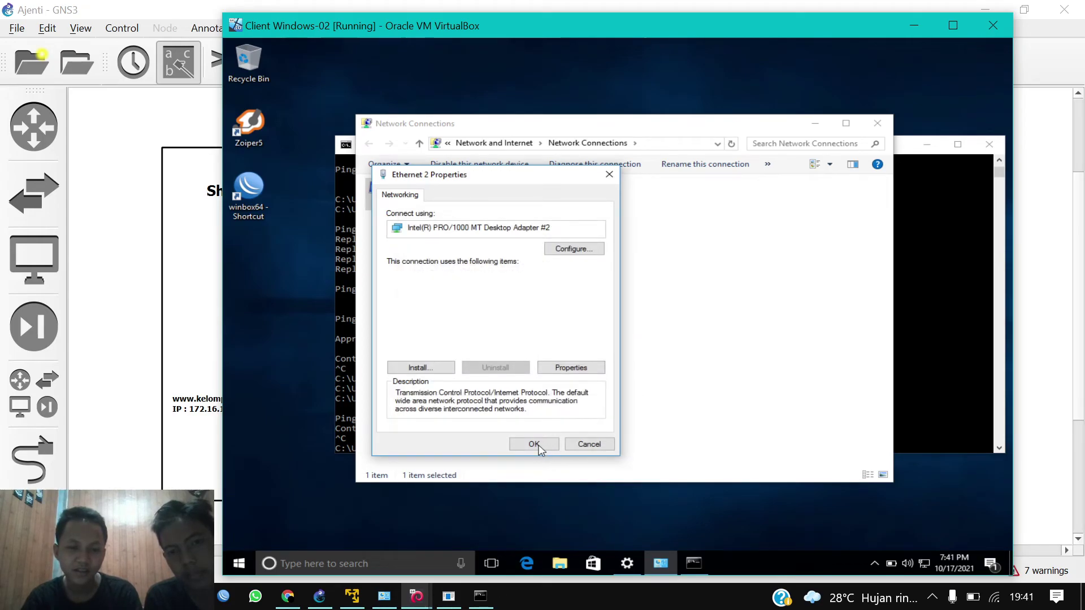
left_click(536, 447)
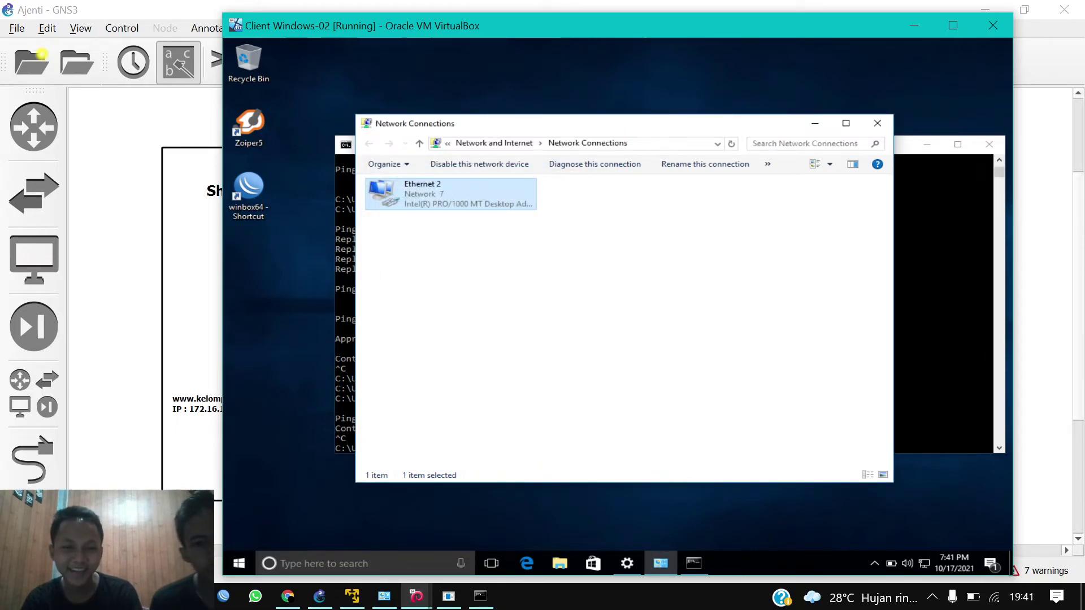
- Restart the Ethernet 2 adapter by disabling and re-enabling it, and refresh the network connections
left_click(513, 170)
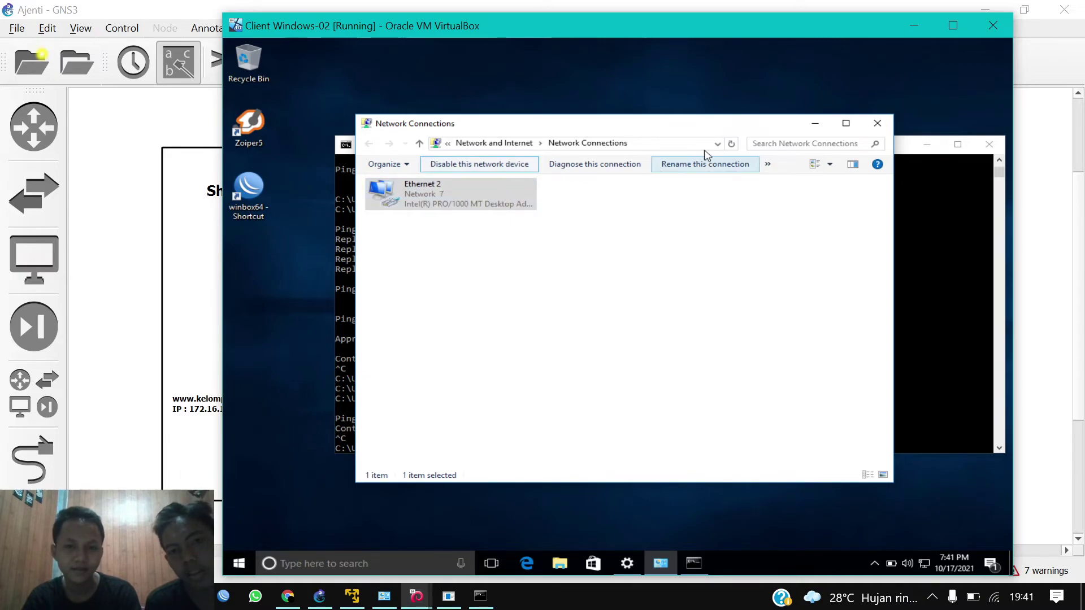
left_click(507, 167)
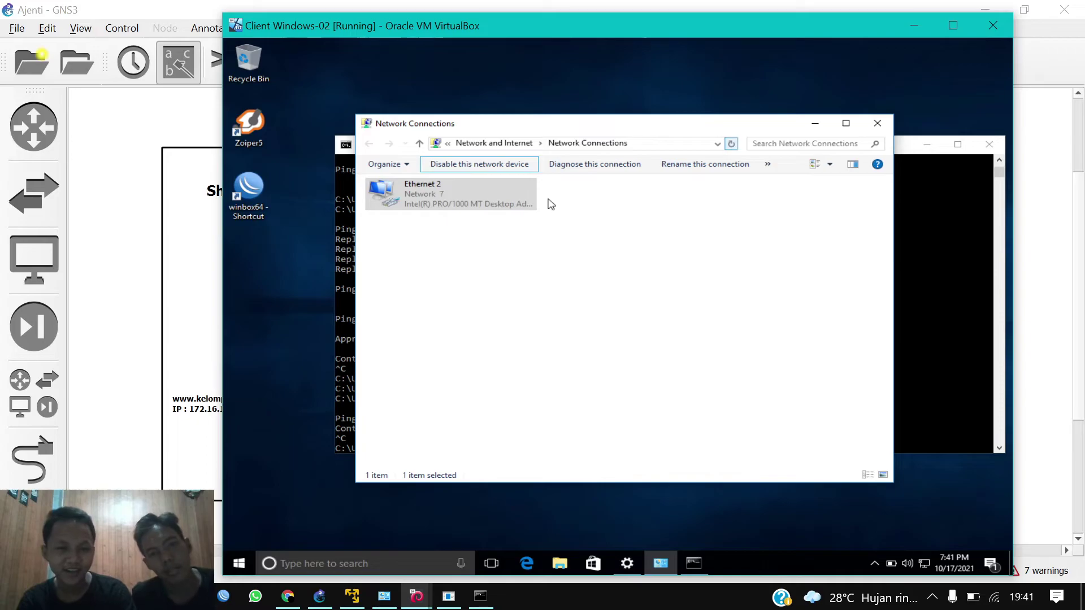
left_click(518, 169)
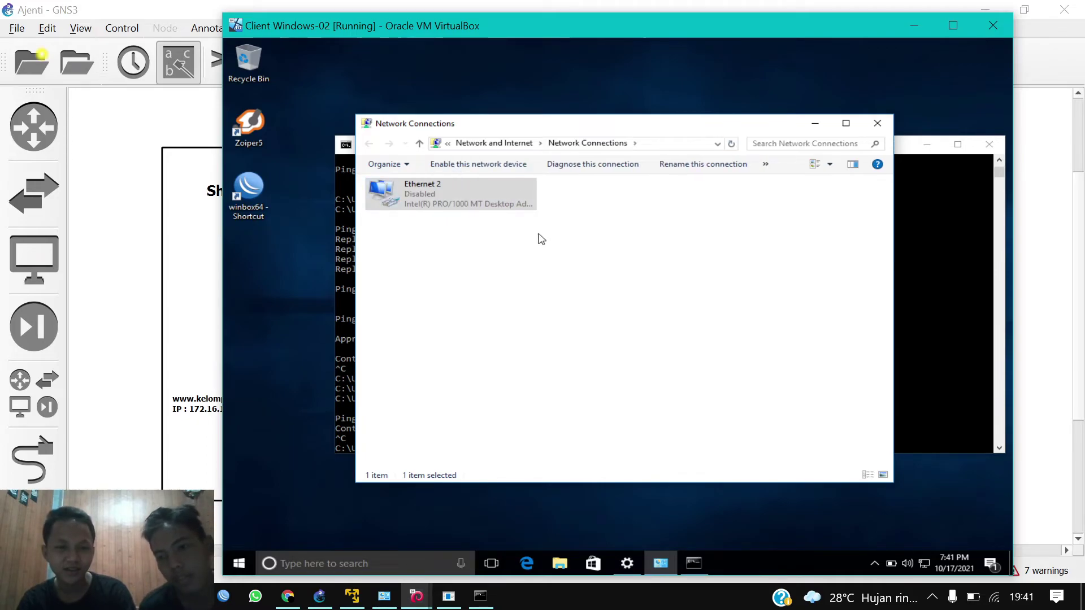
left_click(523, 167)
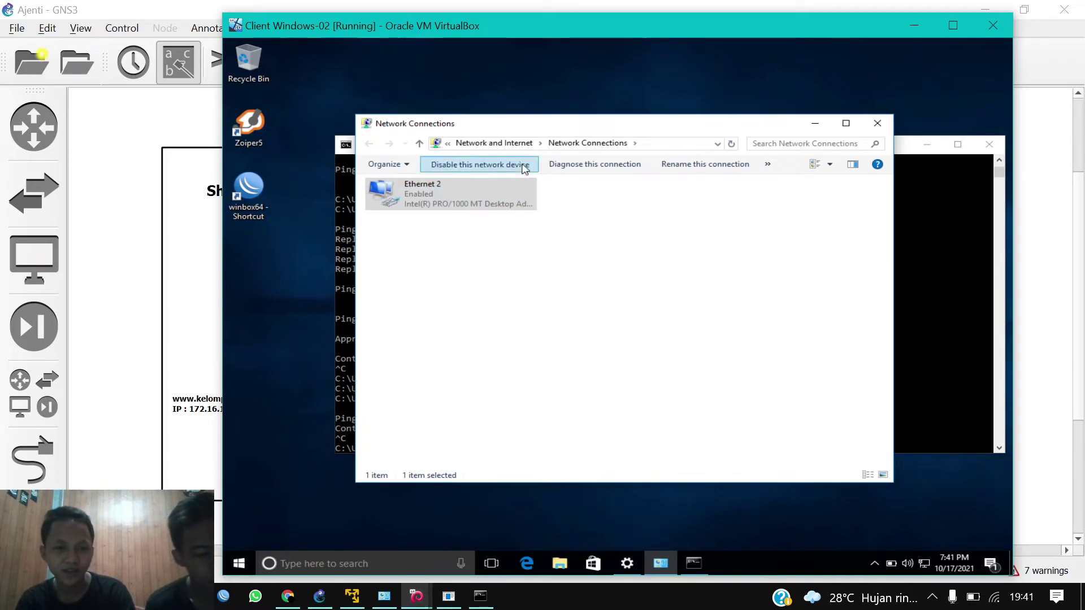
left_click(732, 144)
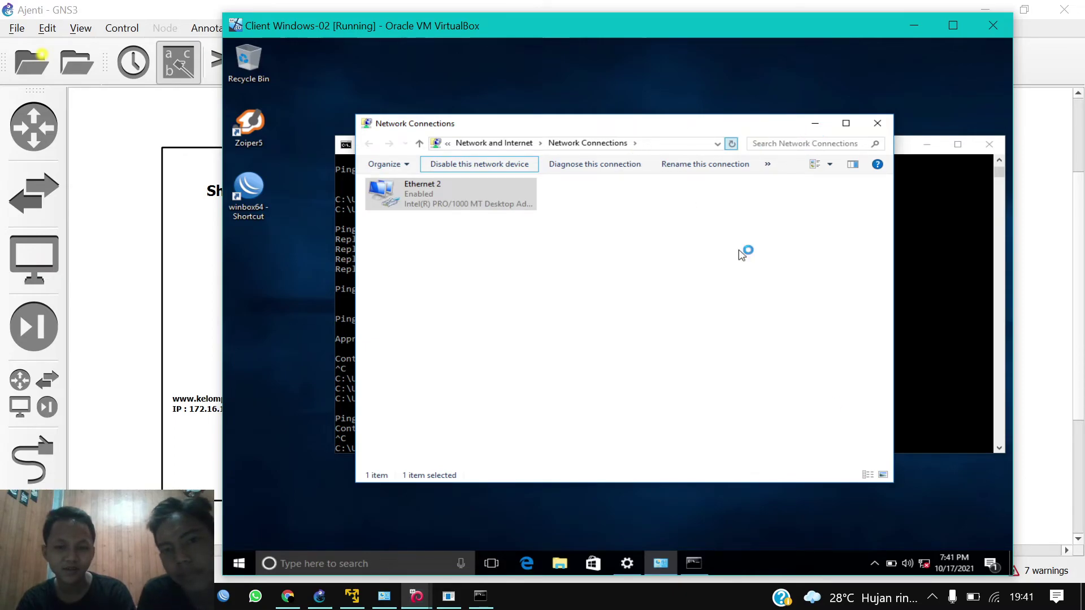
left_click(828, 408)
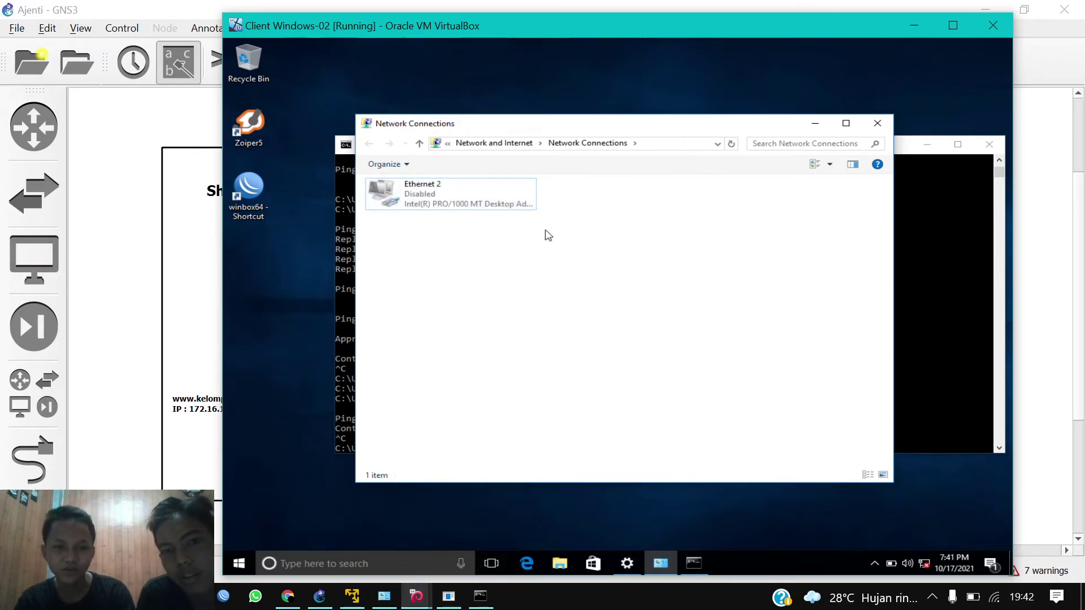
left_click(516, 211)
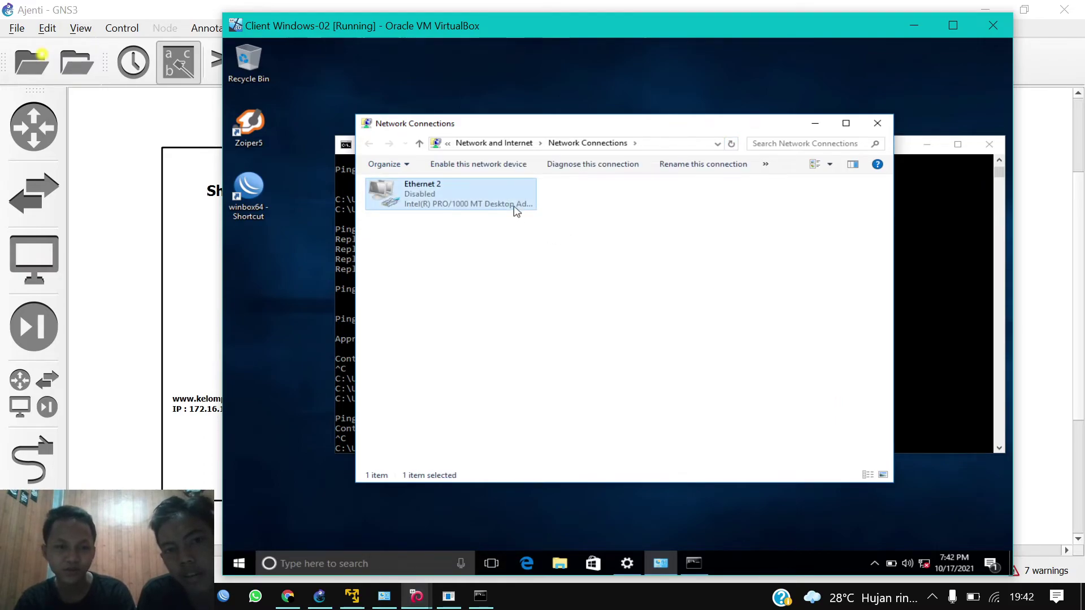
left_click(499, 168)
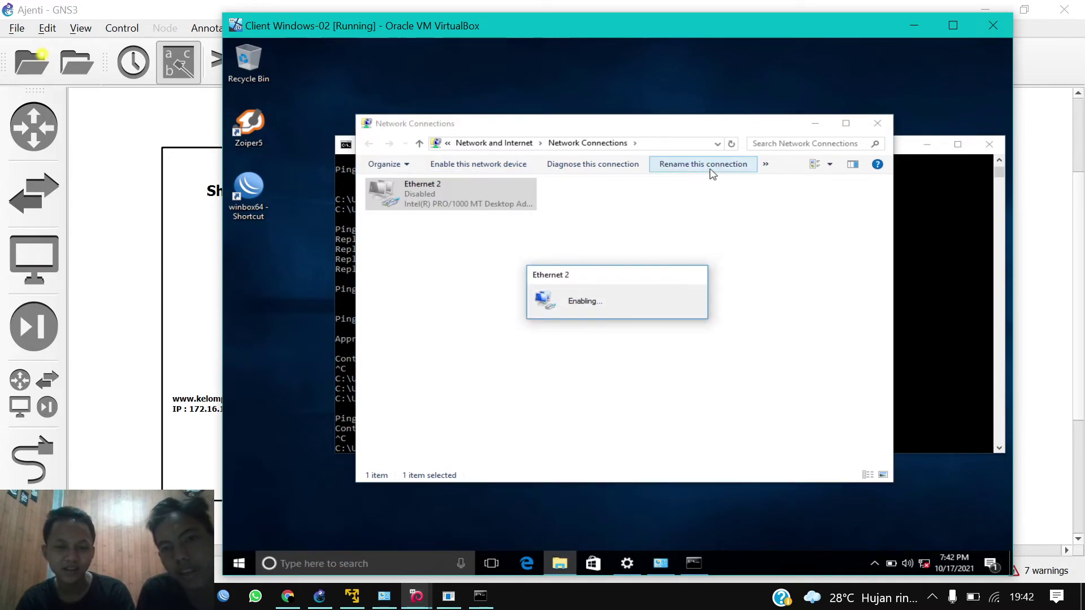
left_click(730, 145)
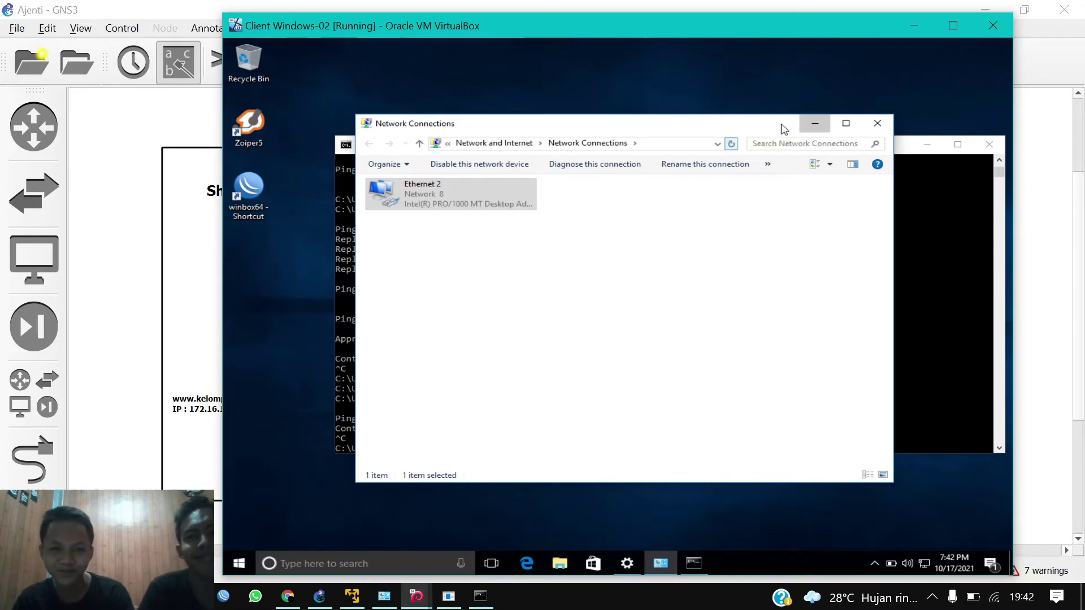
left_click(816, 126)
left_click(716, 299)
key("Escape")
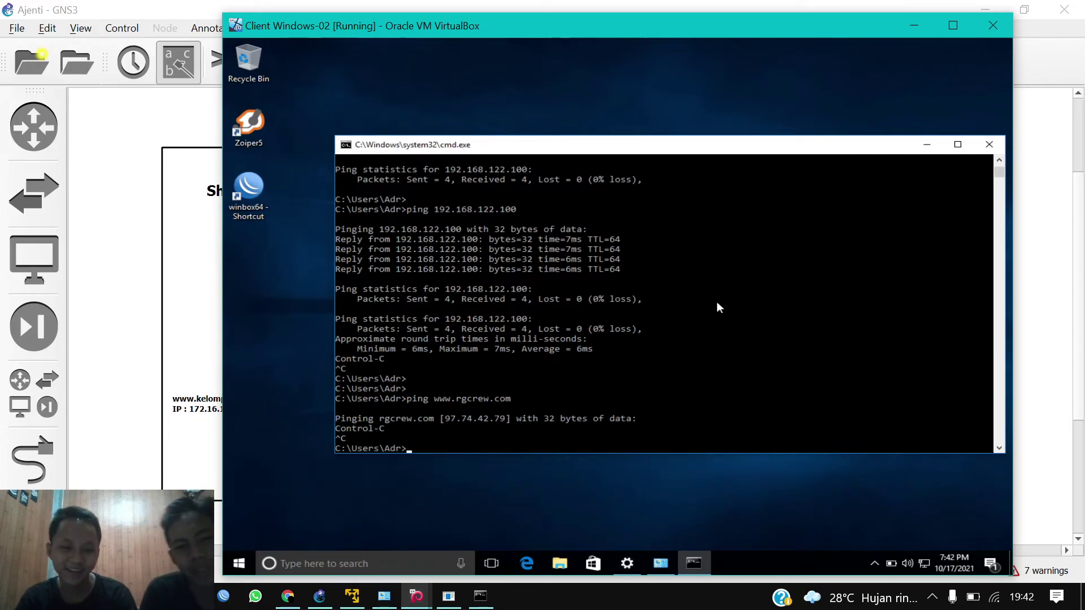
key("Up")
key("Return")
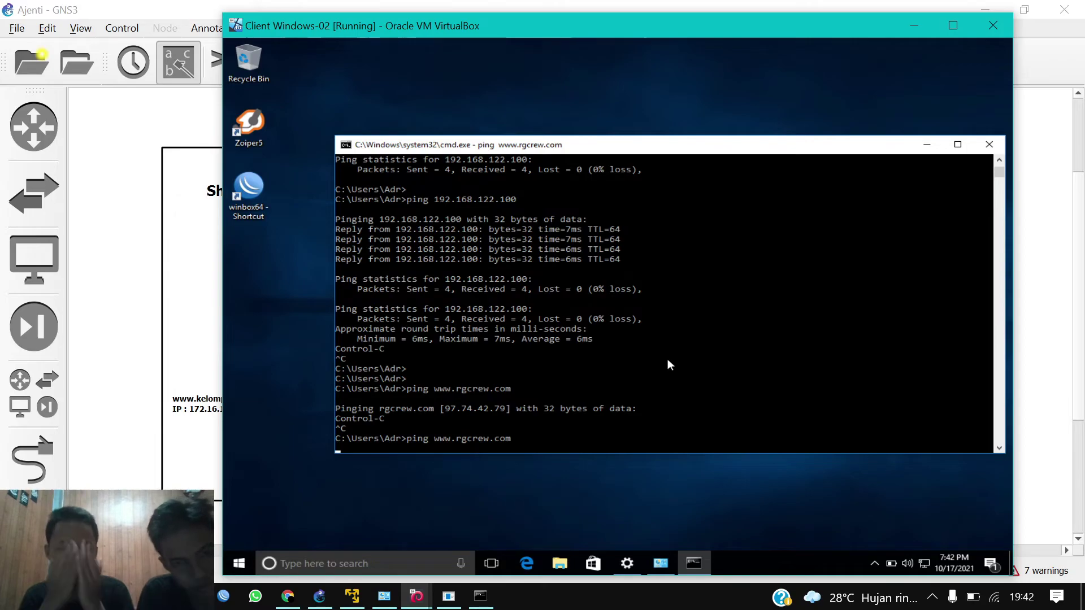
left_click_drag(667, 359, 660, 399)
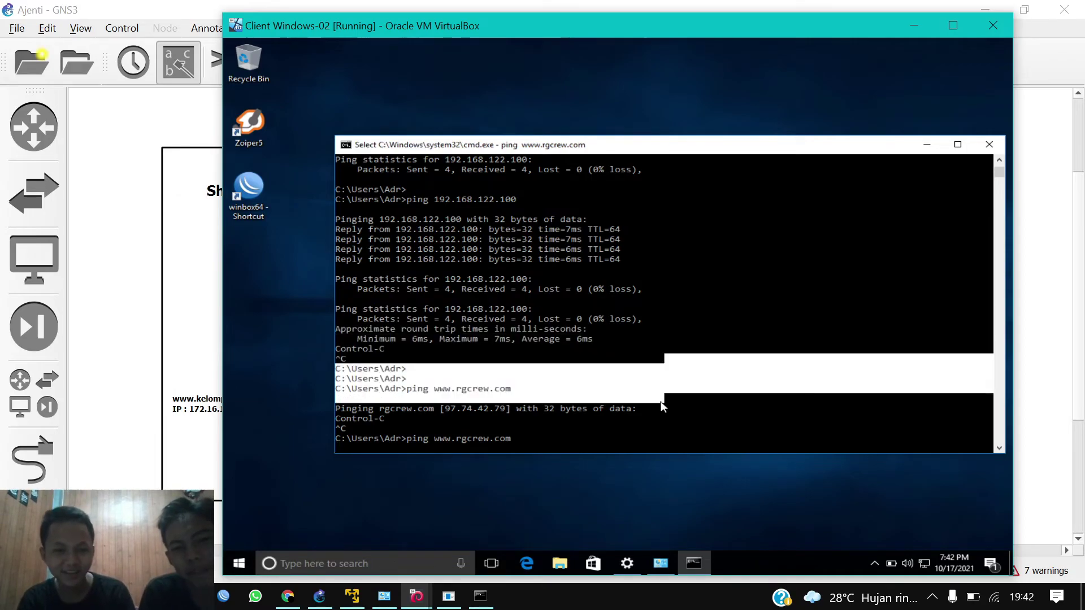
left_click(661, 400)
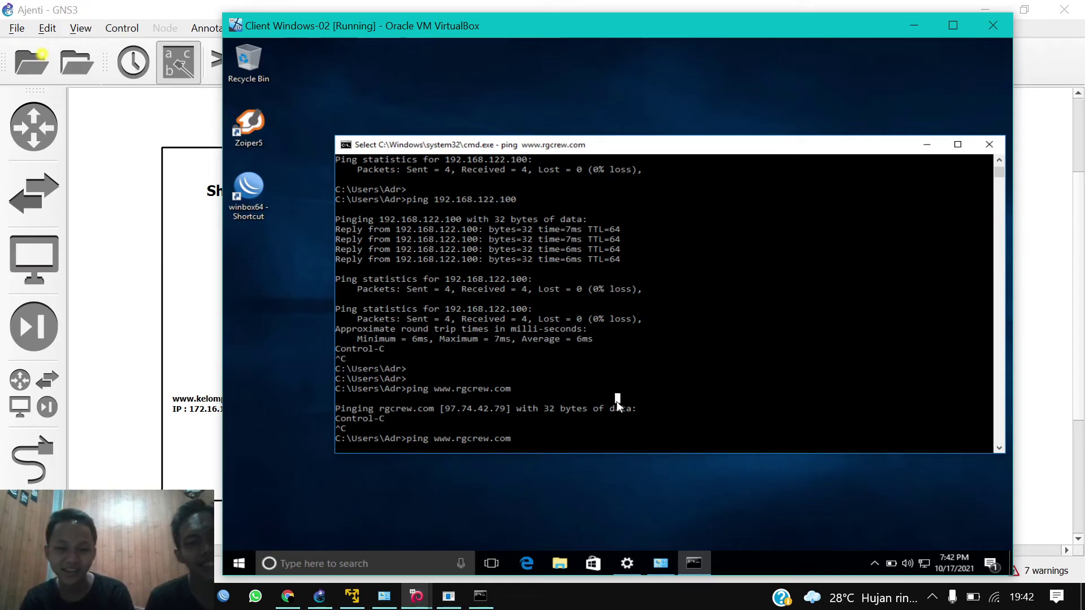
left_click(551, 439)
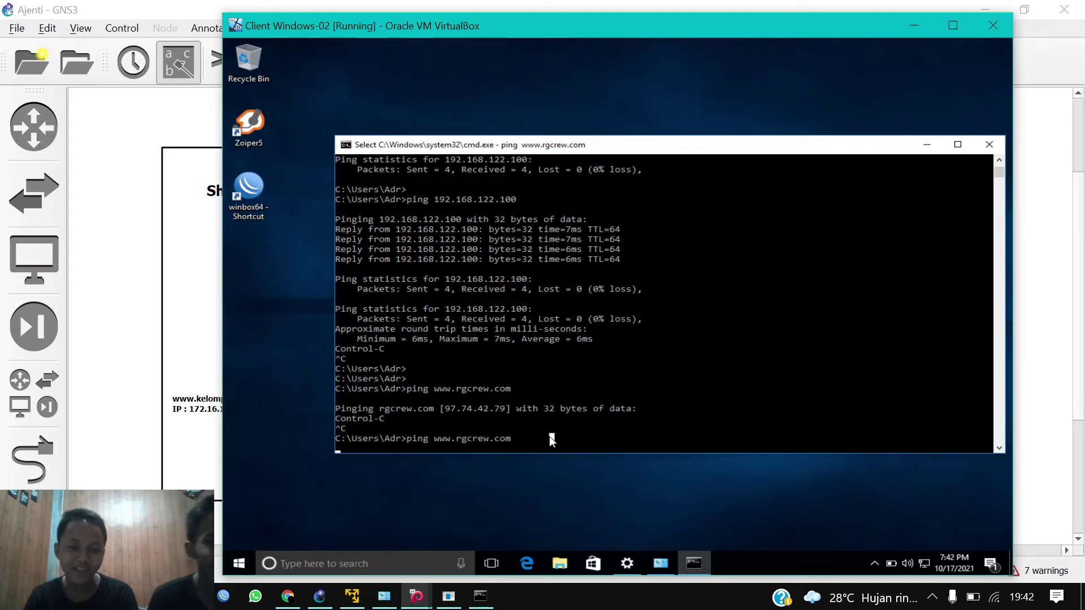
key("Escape")
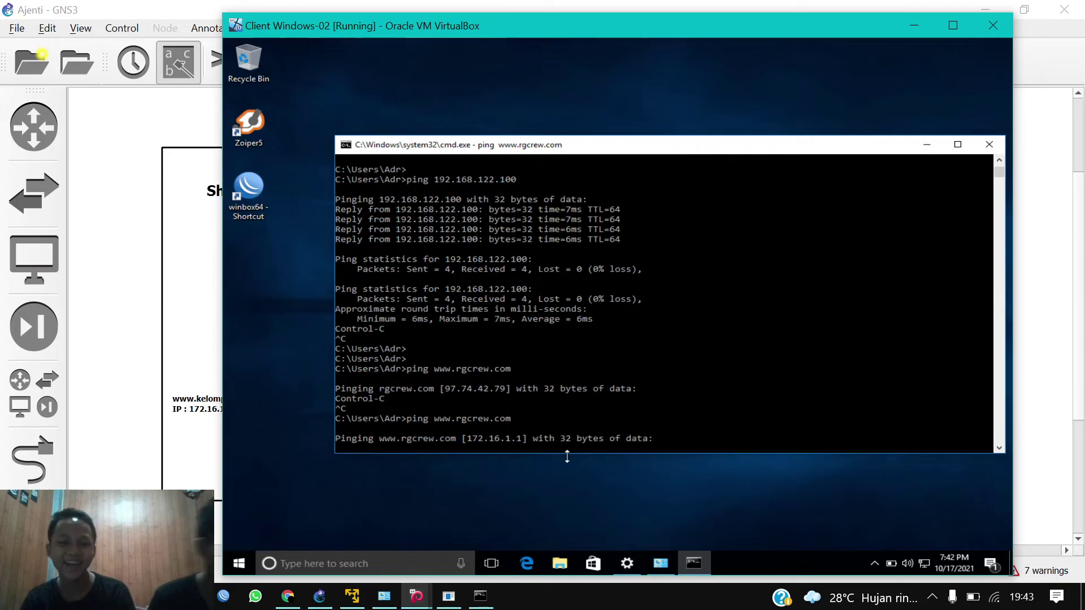
left_click(403, 441)
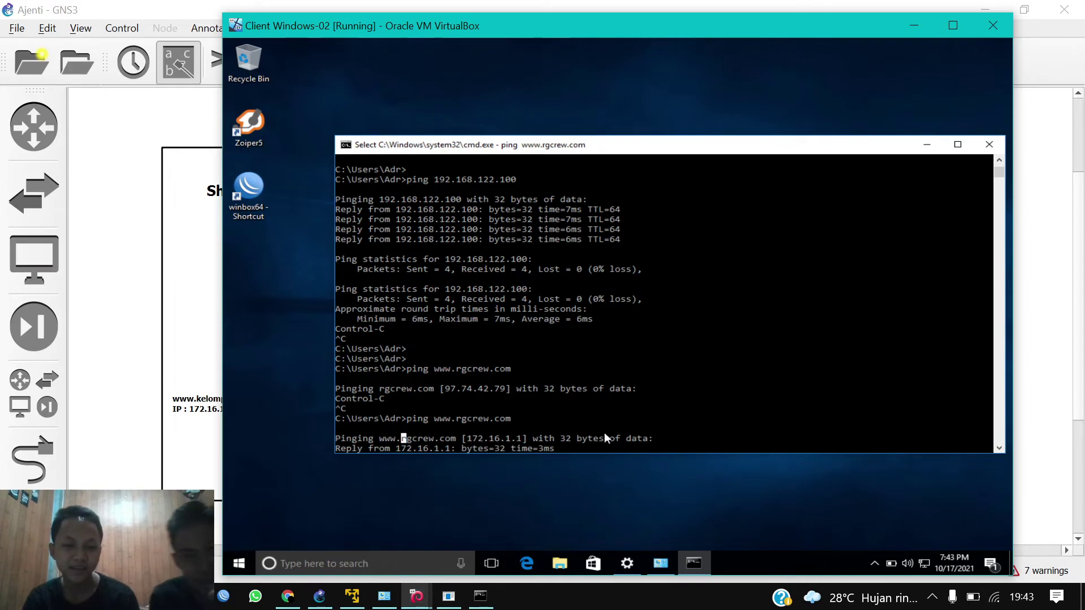
key("Escape")
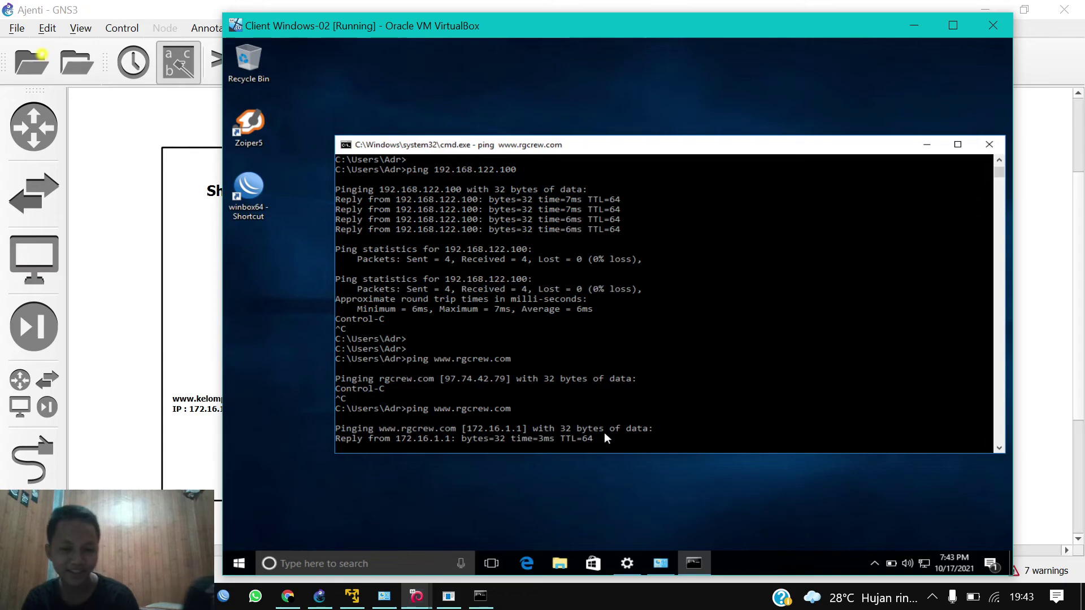
key("ctrl+c")
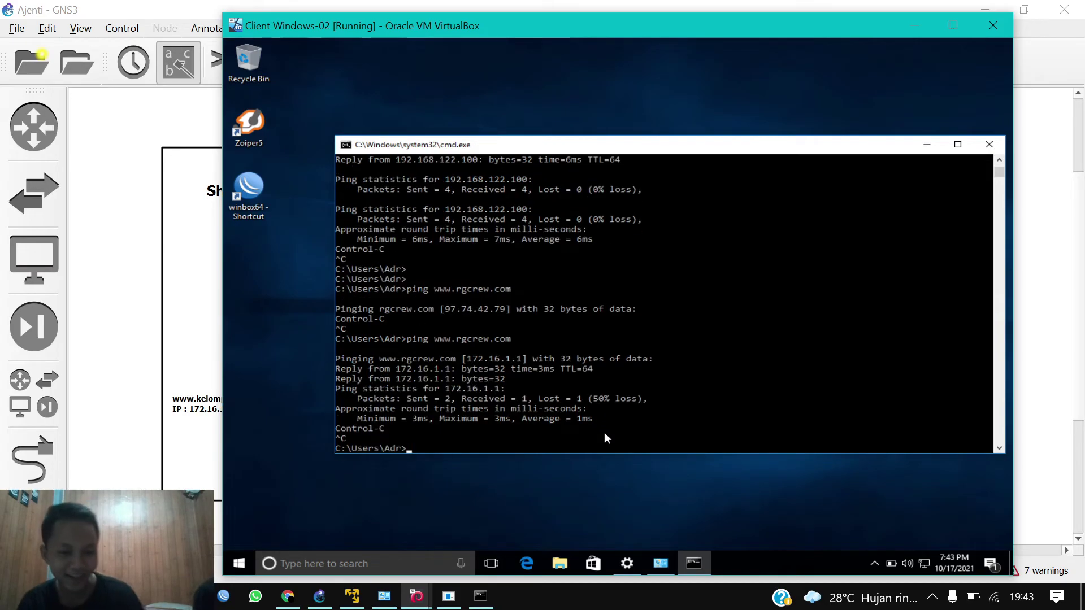
key("Return")
key("Return")
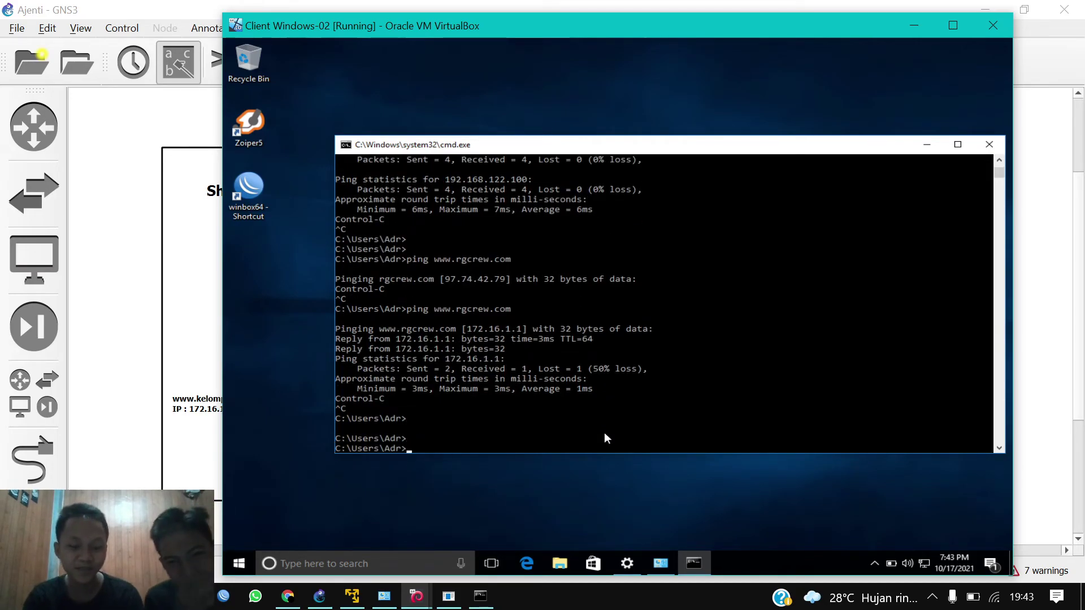
type("ping www.")
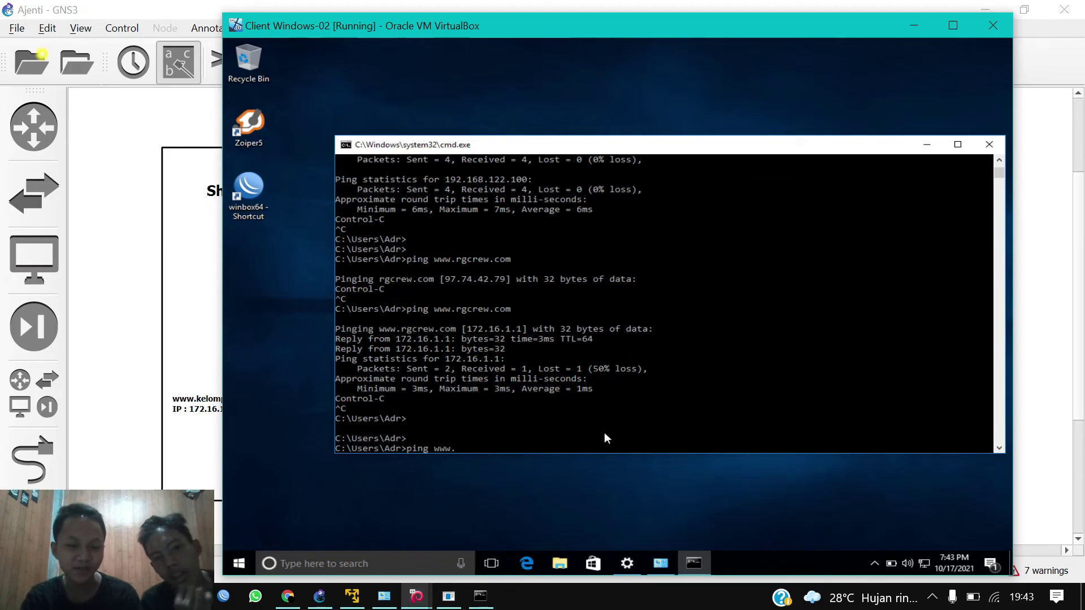
type("yela.com")
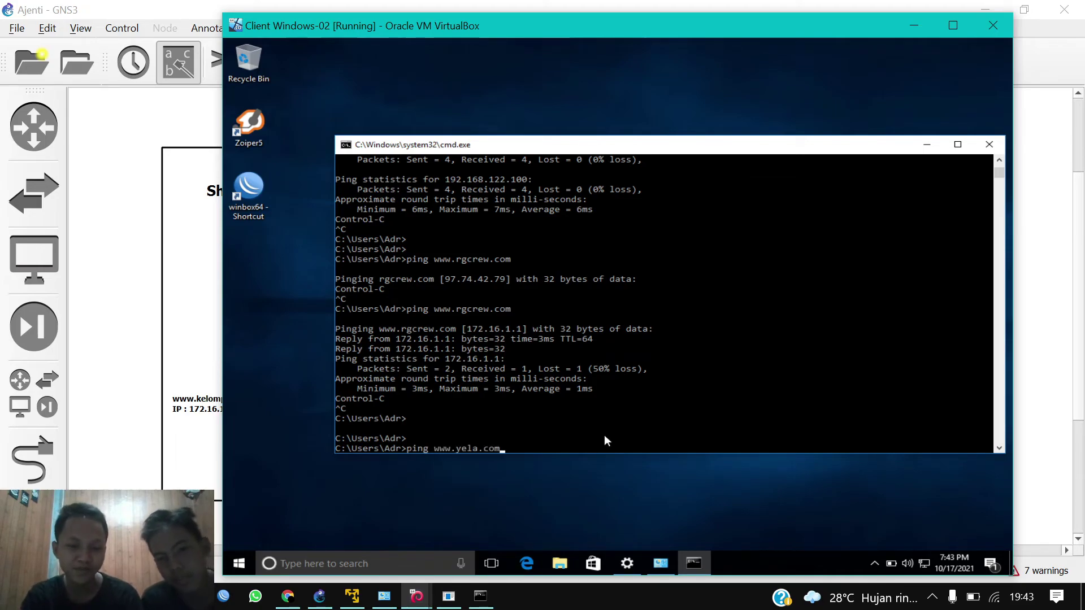
key("Return")
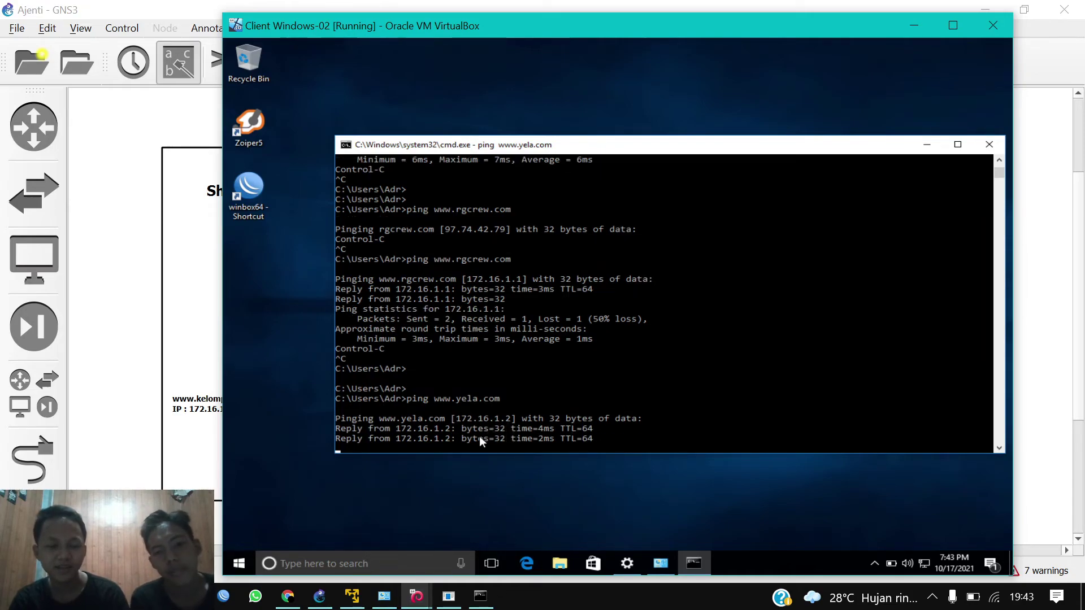
key("ctrl+c")
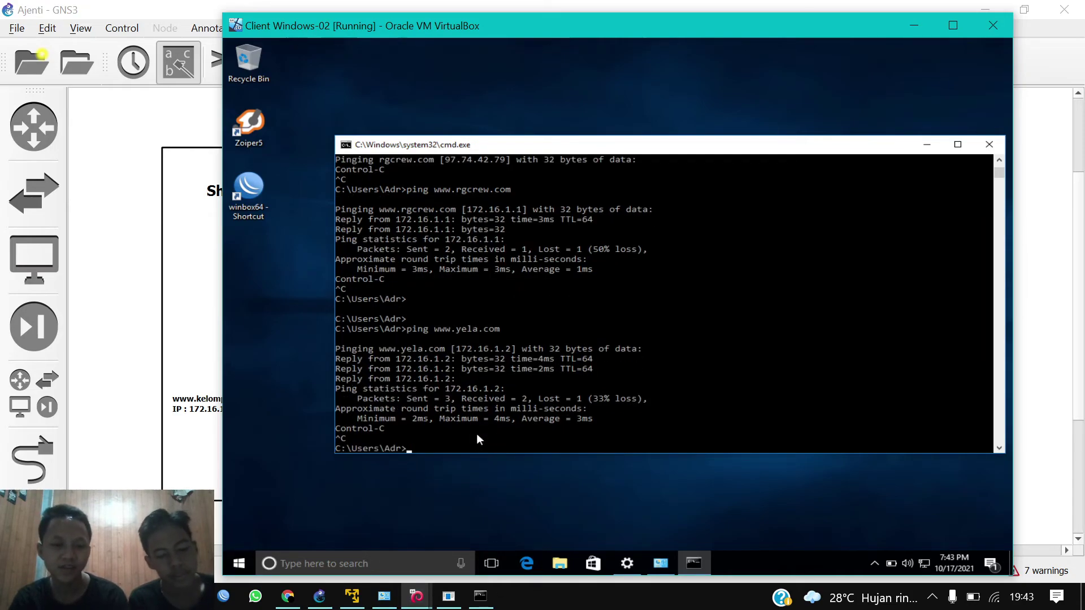
key("Return")
key("Up")
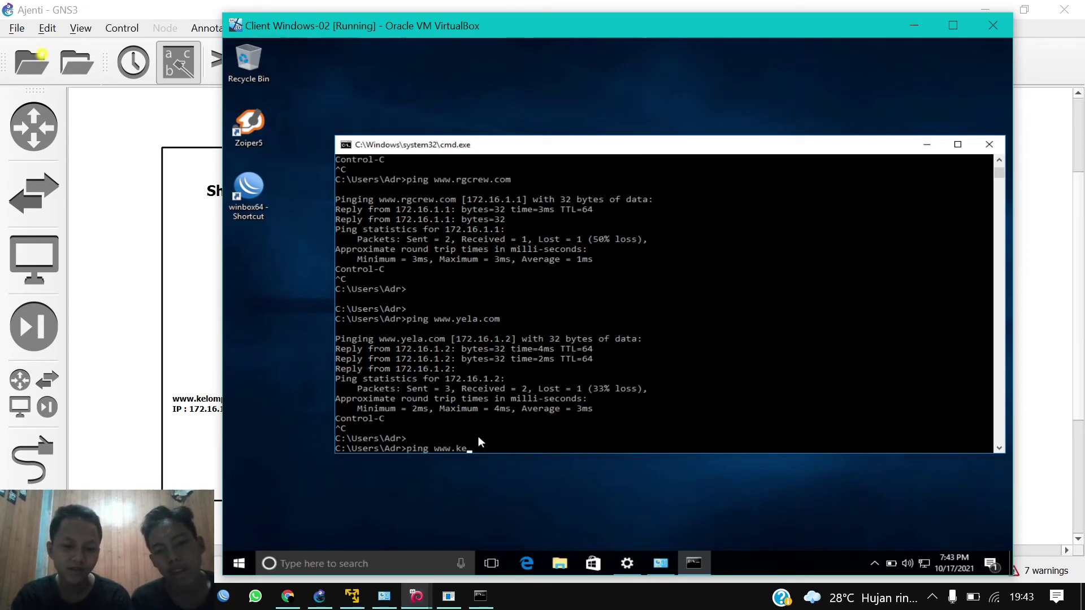
type("lompok9.co")
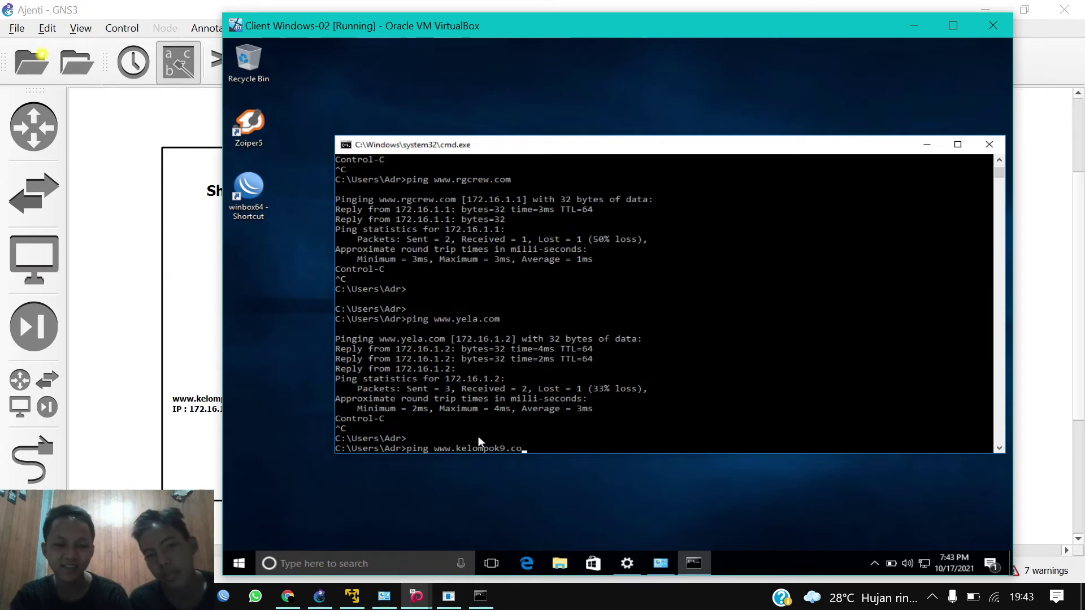
type("m")
key("Return")
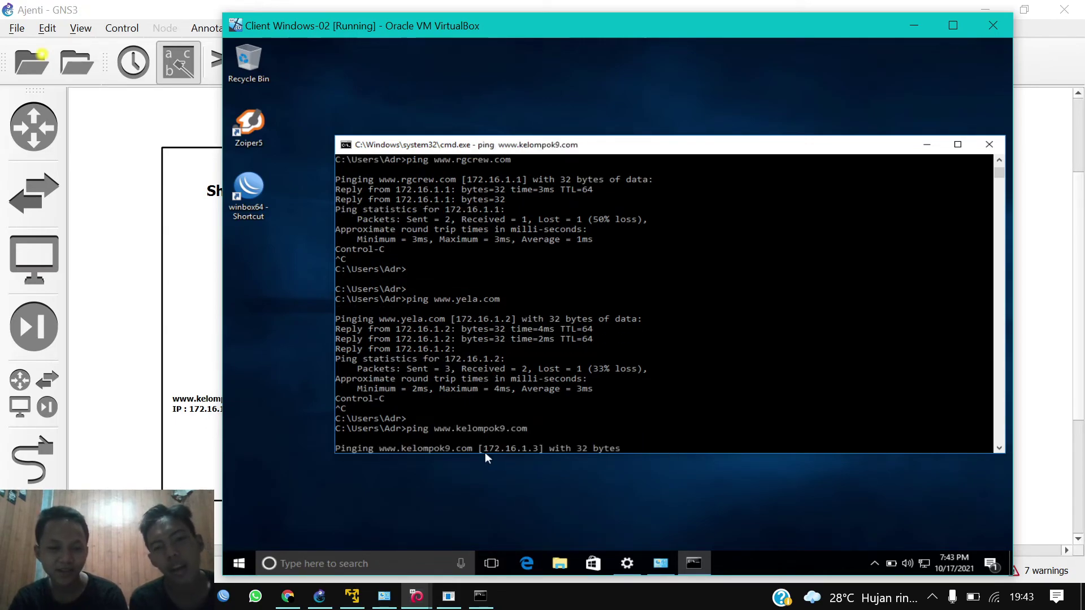
left_click(484, 452)
left_click(543, 448)
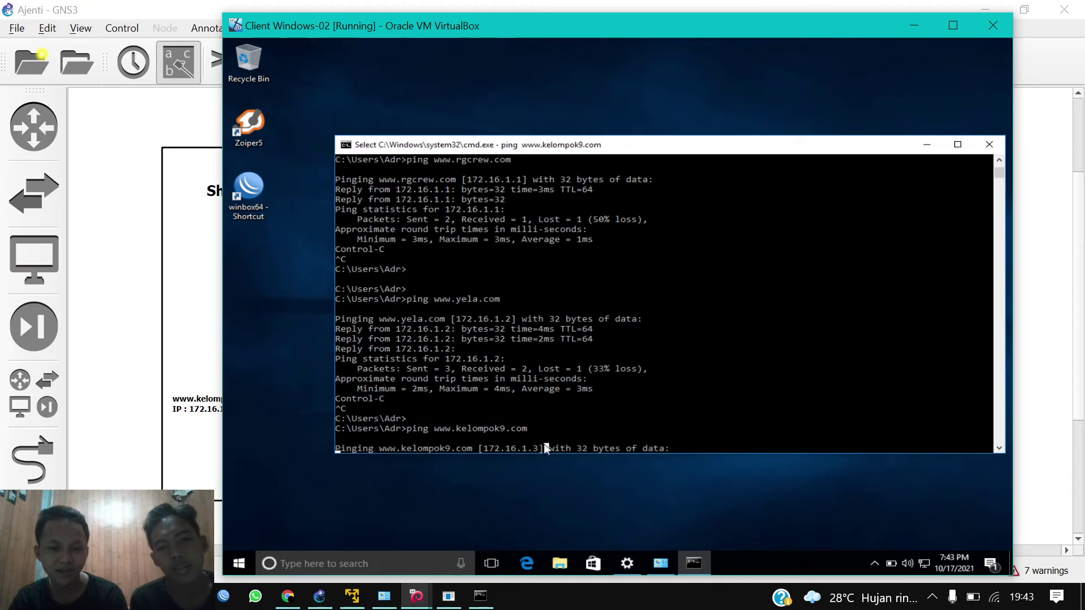
left_click(667, 428)
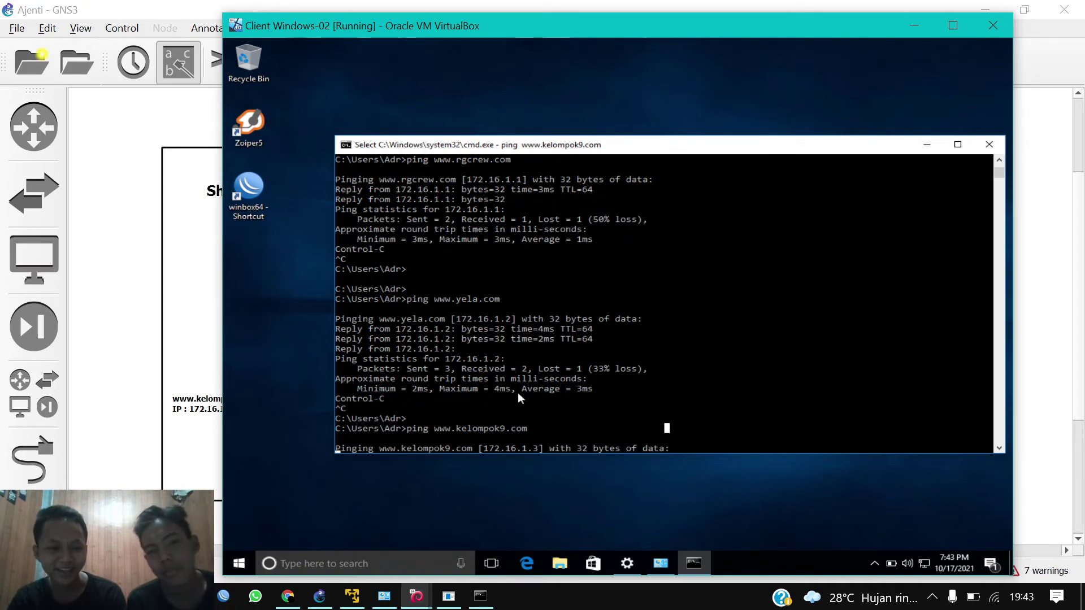
left_click(650, 439)
key("Escape")
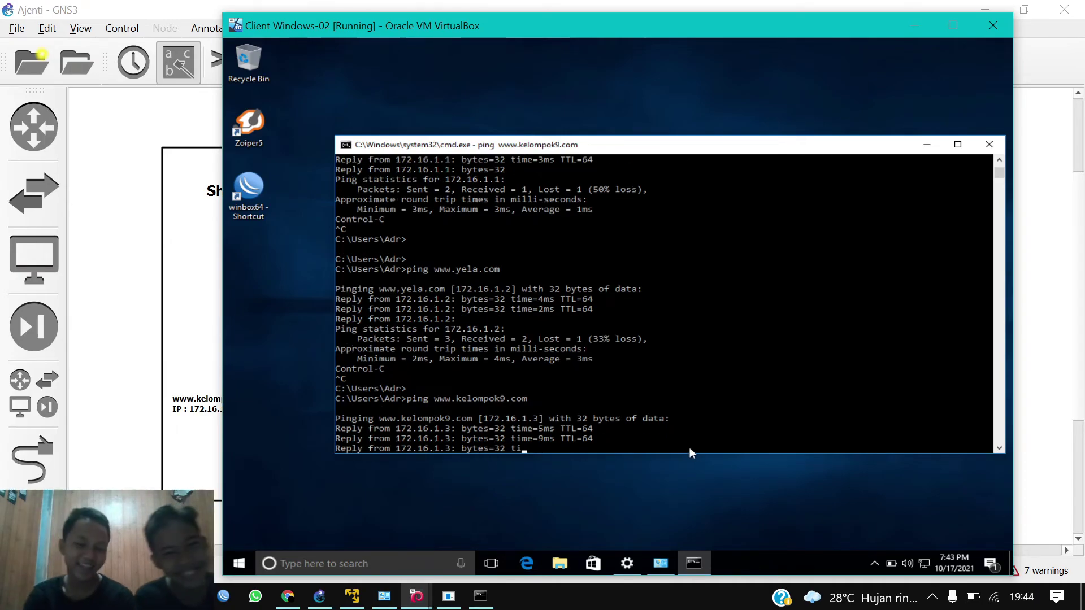
key("ctrl+c")
type("p")
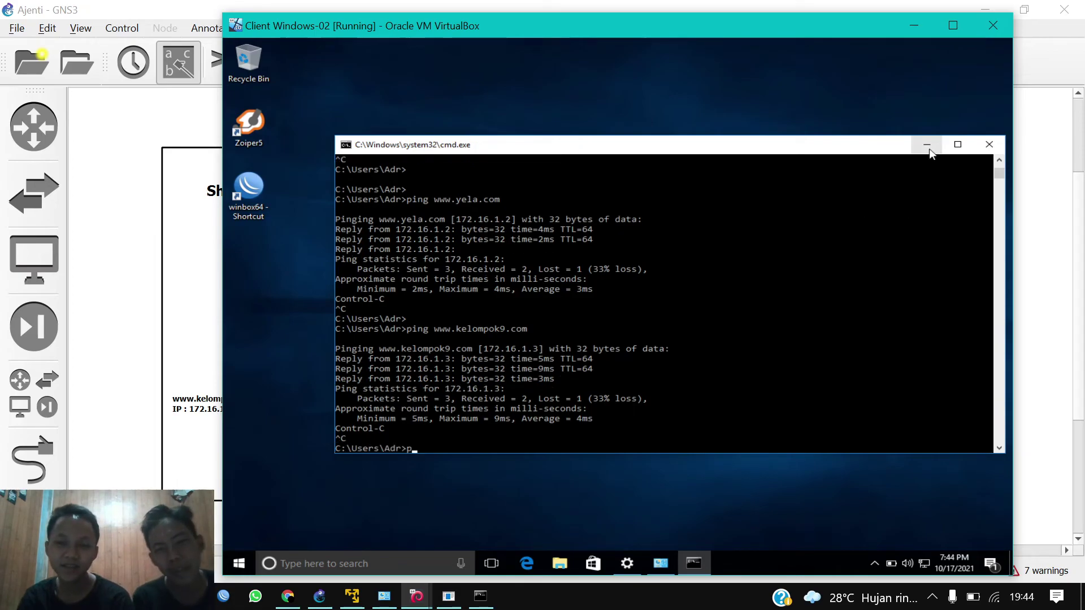
left_click(927, 146)
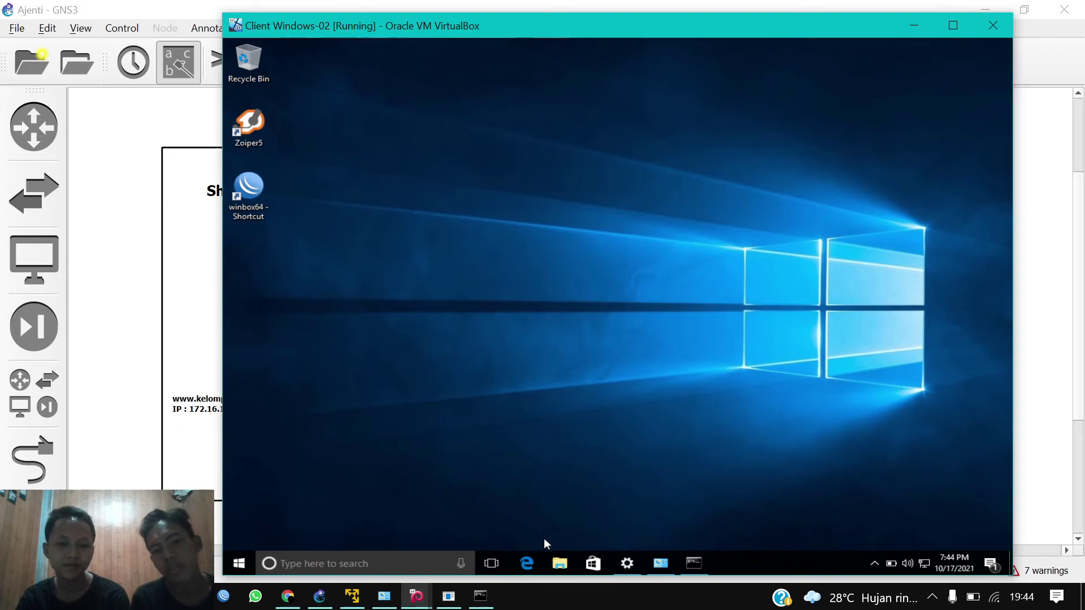
- Switch to Microsoft Edge in the Windows client and close the old RGCrew and Kelompok9 tabs, keeping two new blank tabs
left_click(526, 563)
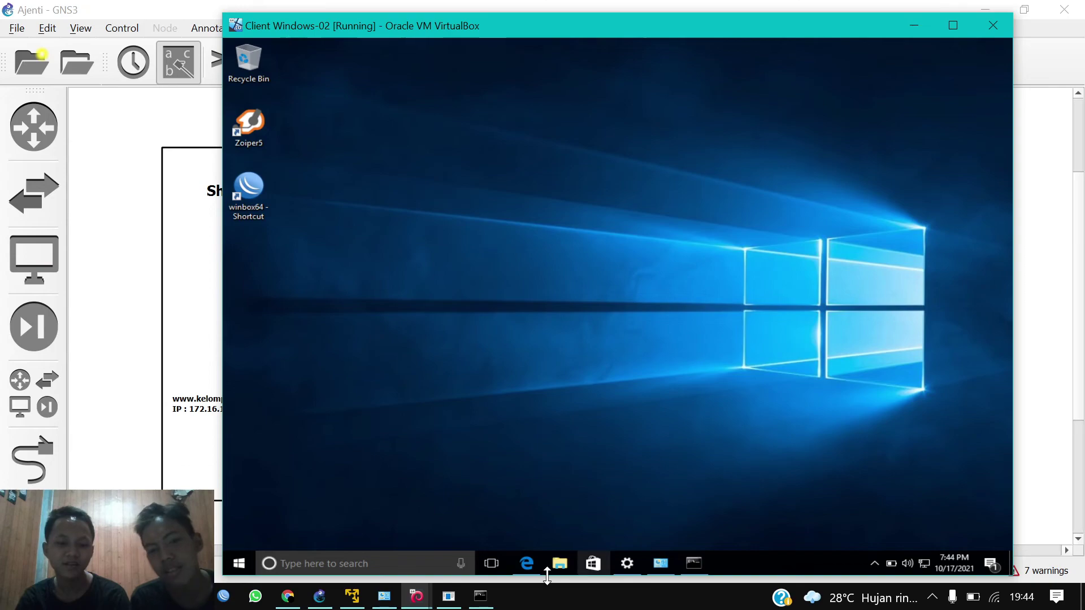
mouse_move(527, 563)
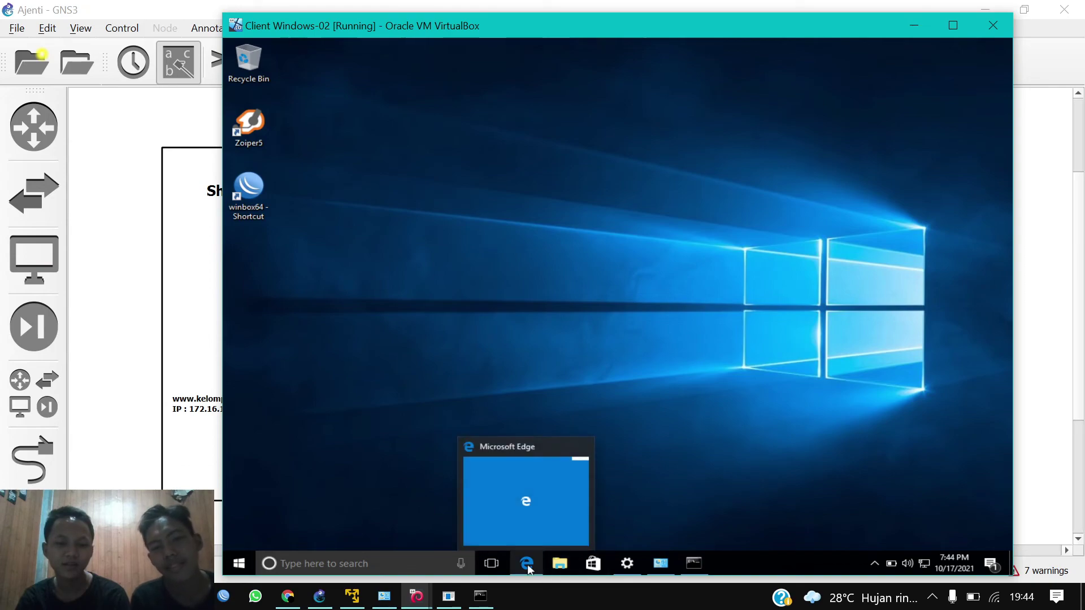
left_click(532, 511)
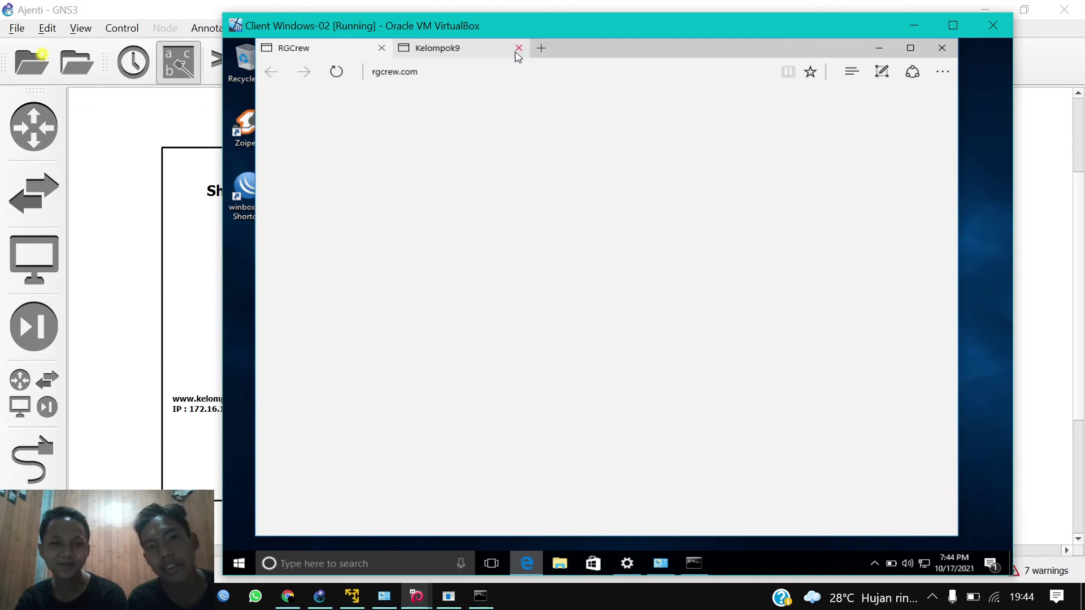
left_click(546, 46)
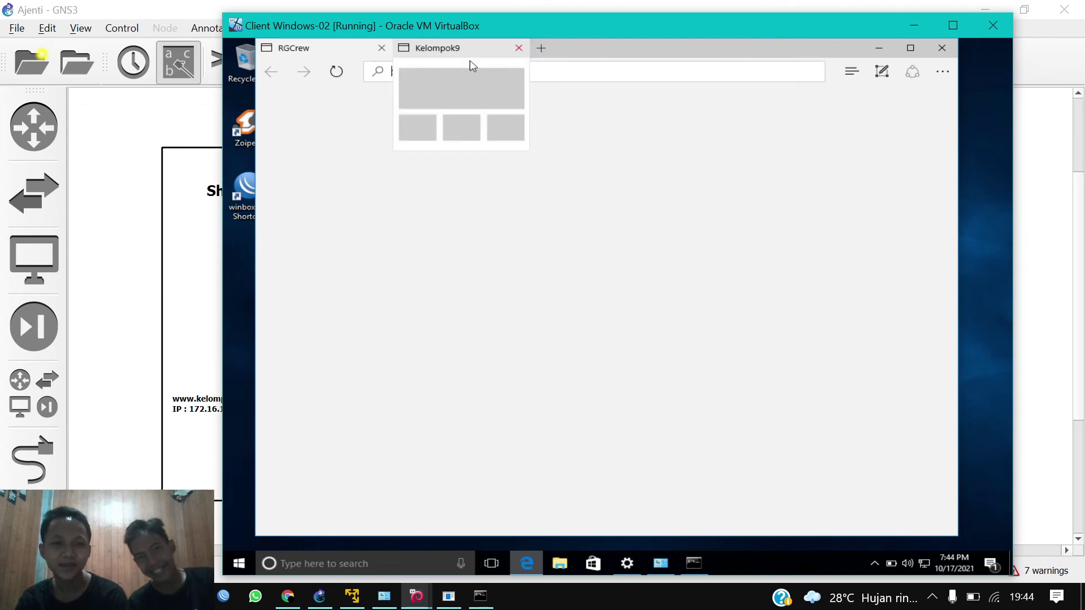
left_click(382, 50)
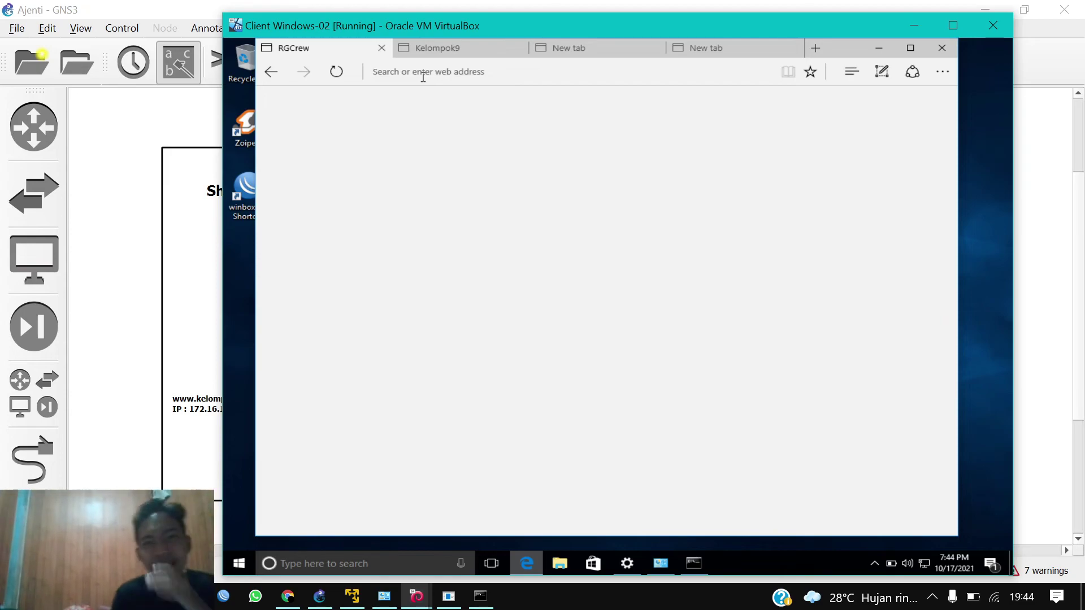
left_click(382, 49)
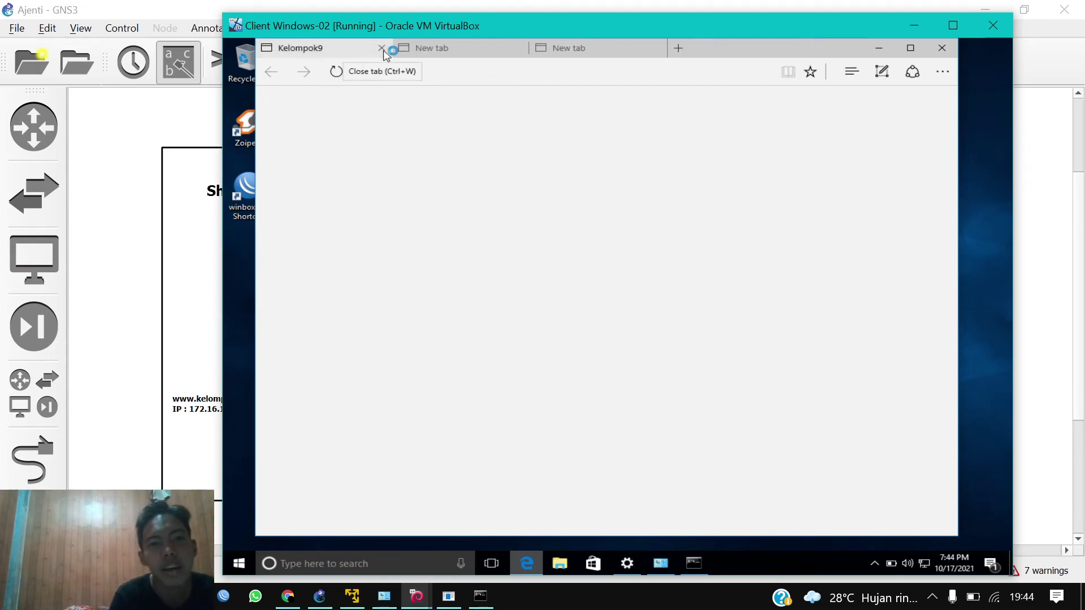
left_click(381, 49)
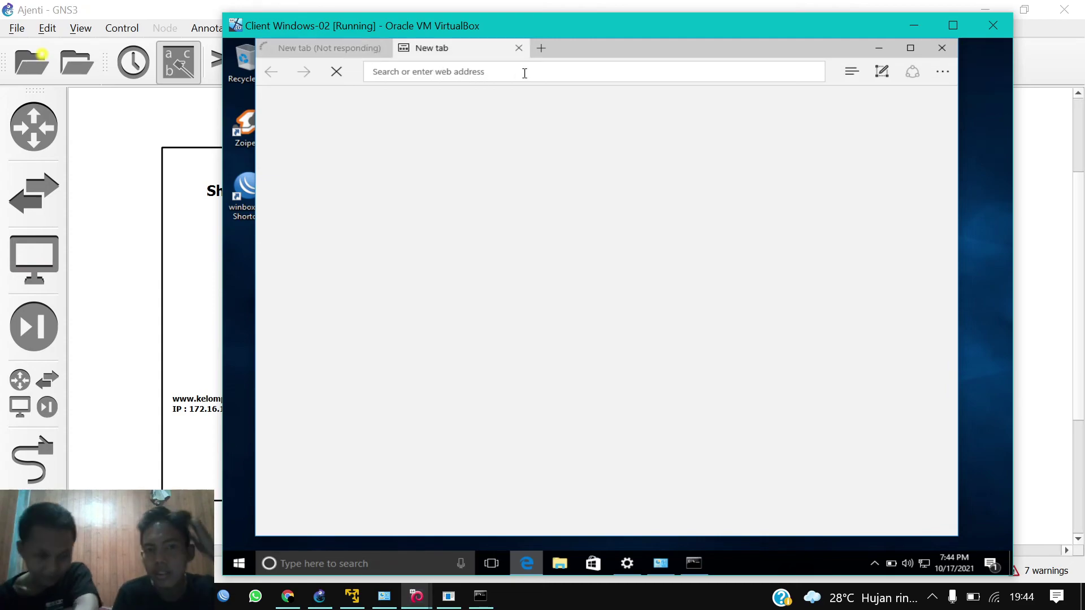
left_click(366, 54)
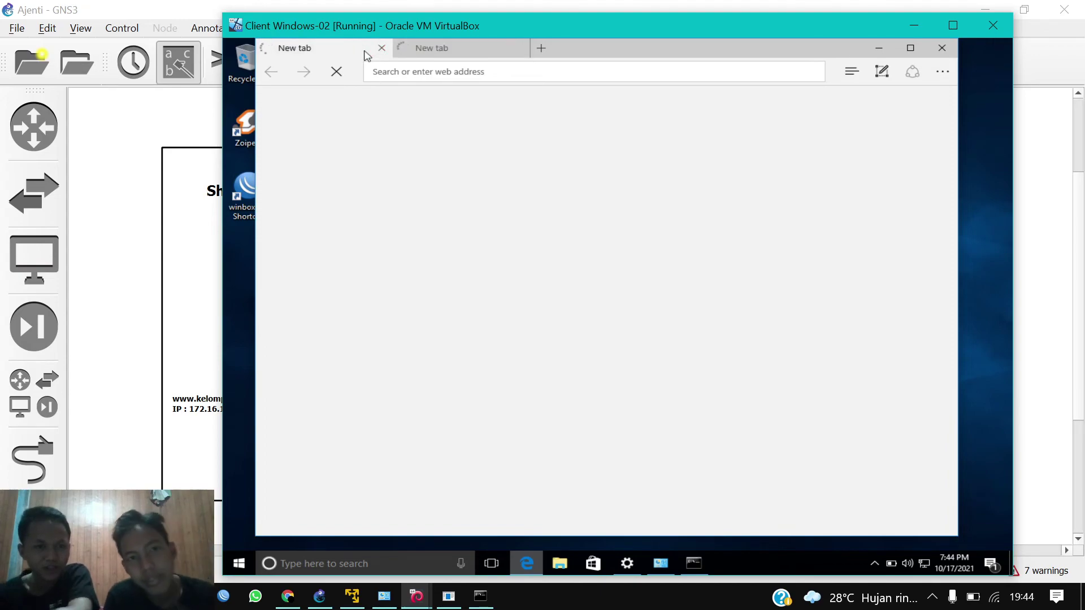
mouse_move(480, 54)
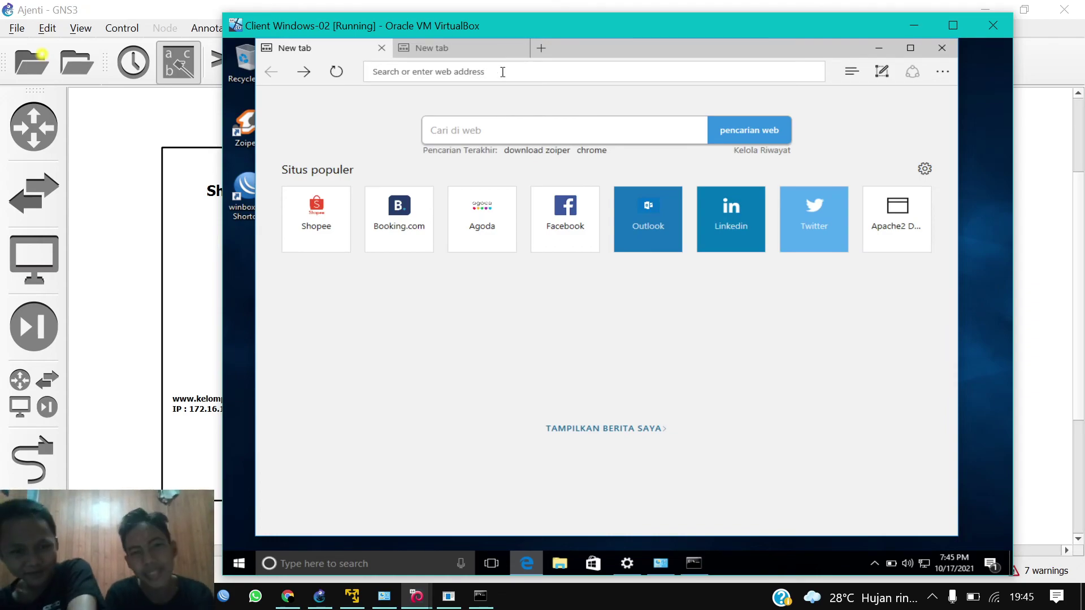
left_click(468, 46)
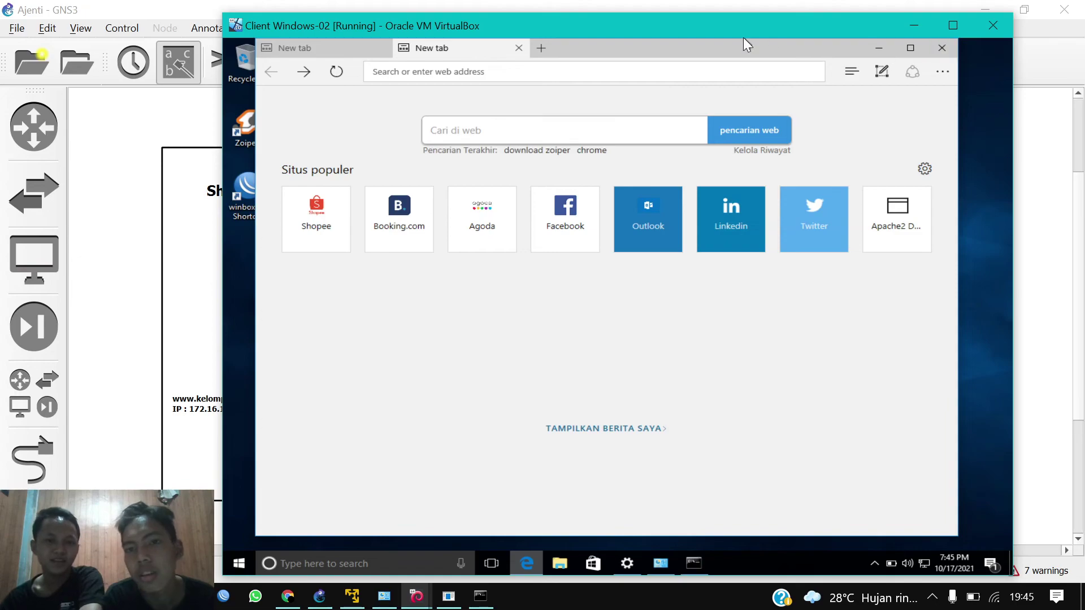
left_click(544, 55)
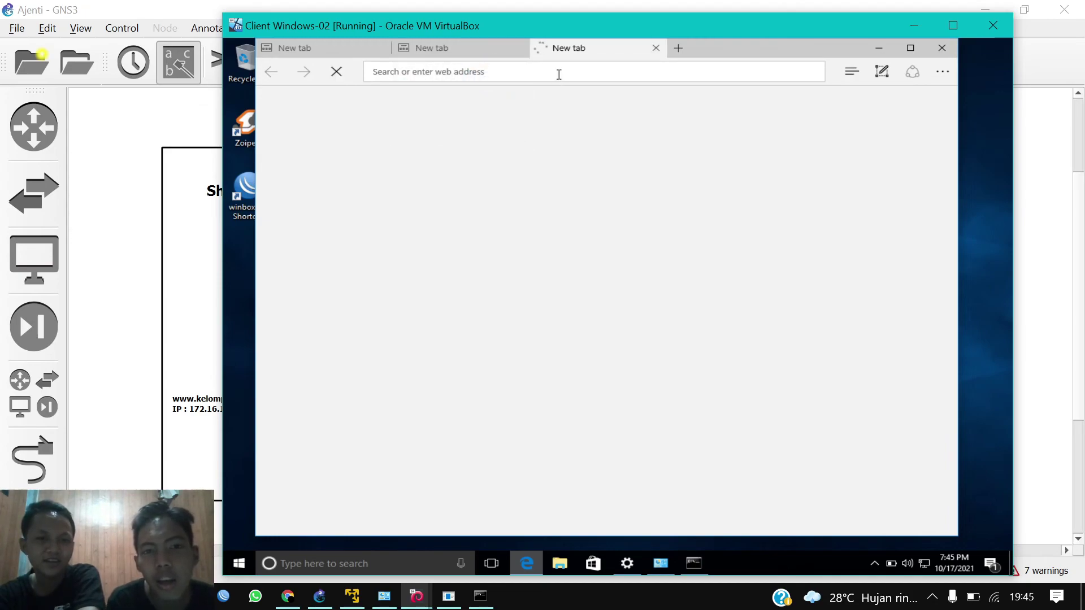
type("dsh")
key("BackSpace")
key("BackSpace")
key("BackSpace")
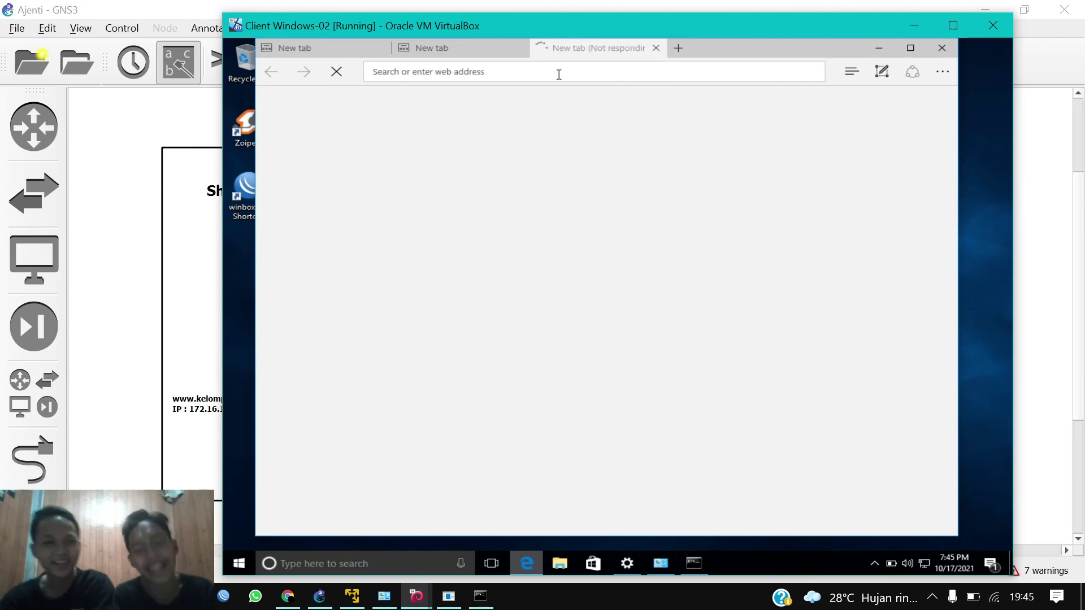
type("1")
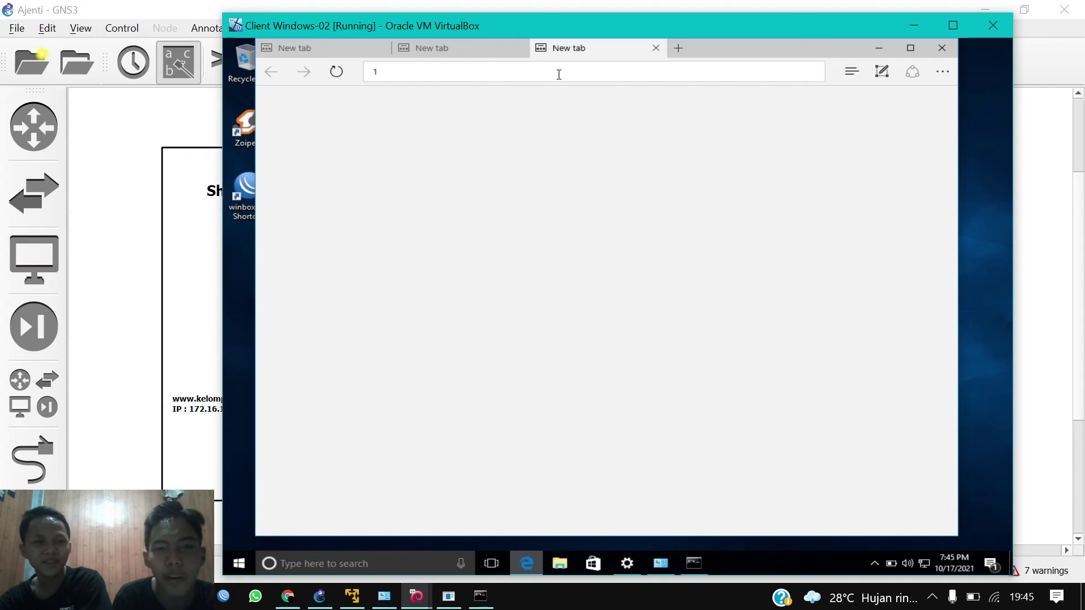
key("BackSpace")
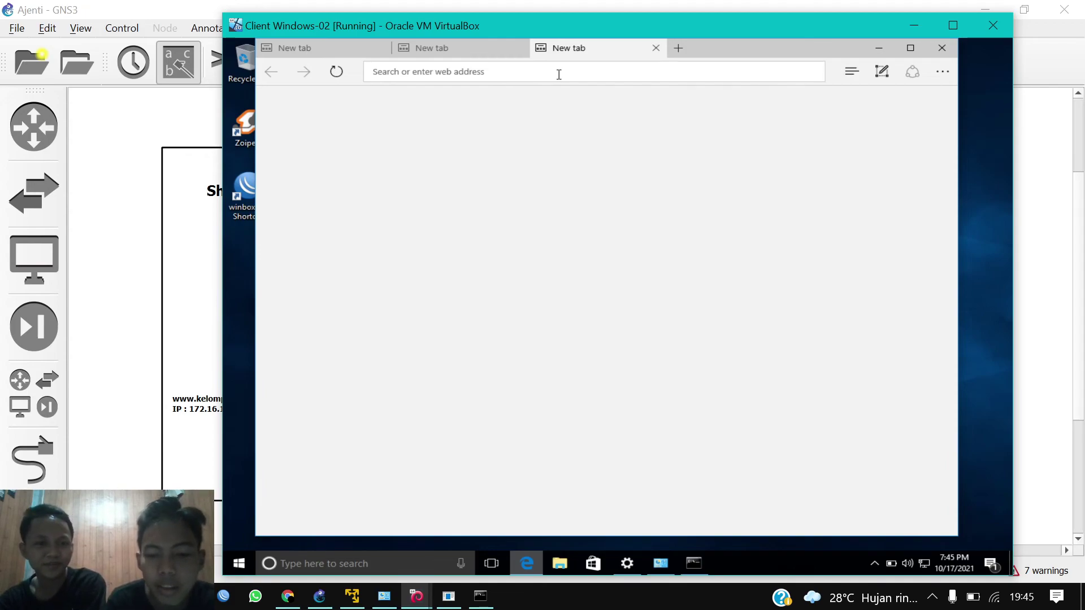
type("http")
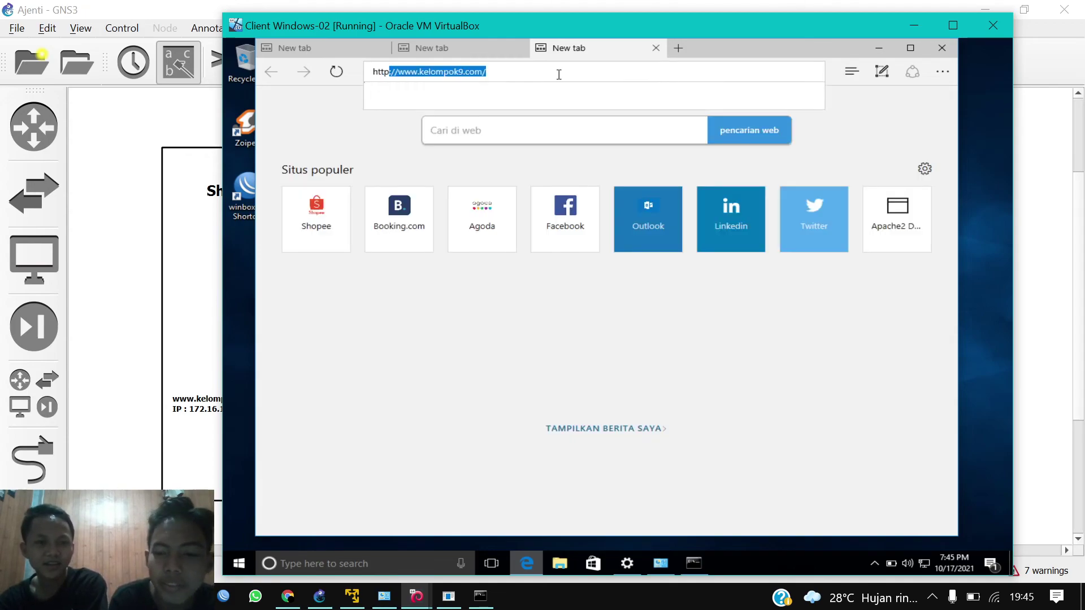
type(":/")
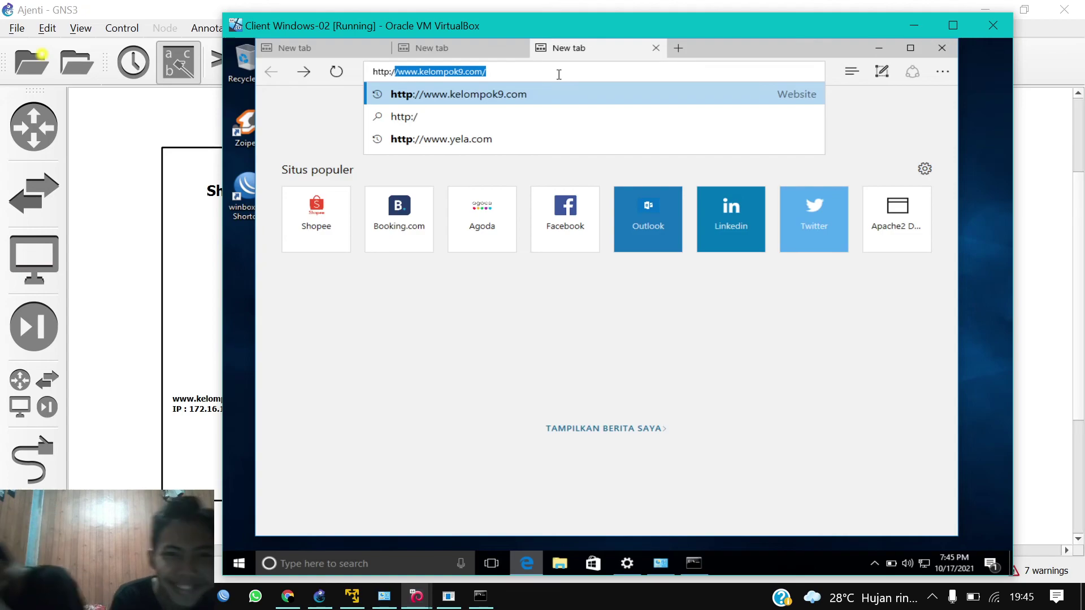
type("/")
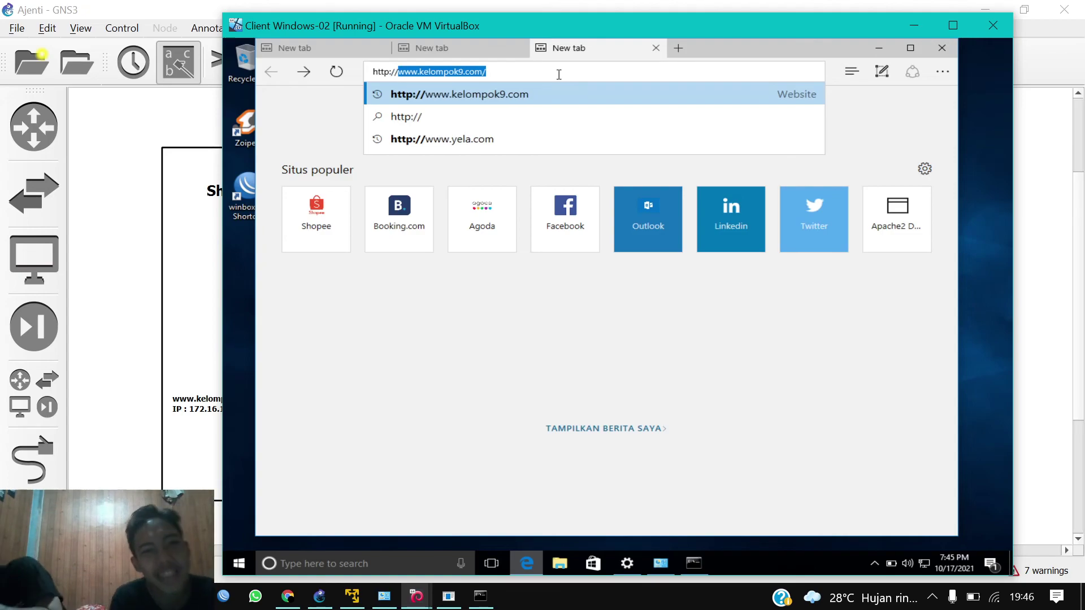
key("End")
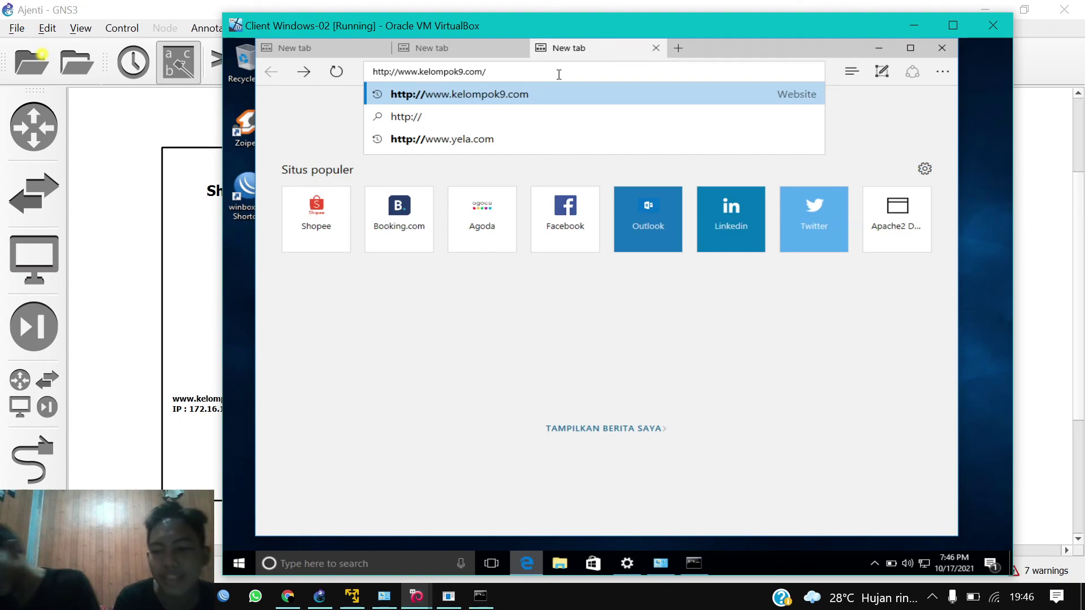
key("Return")
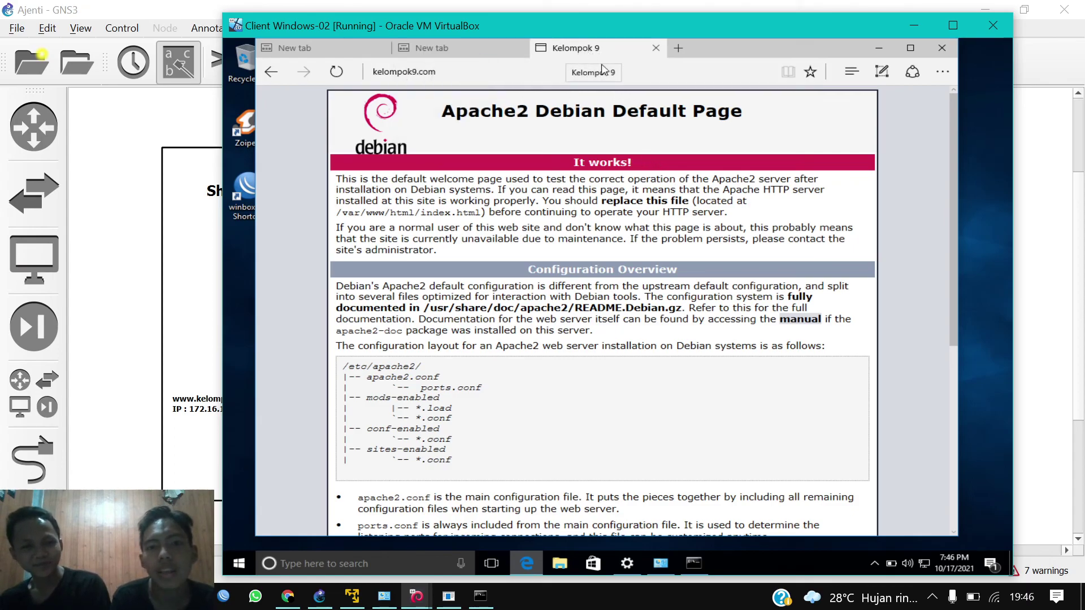
left_click(500, 55)
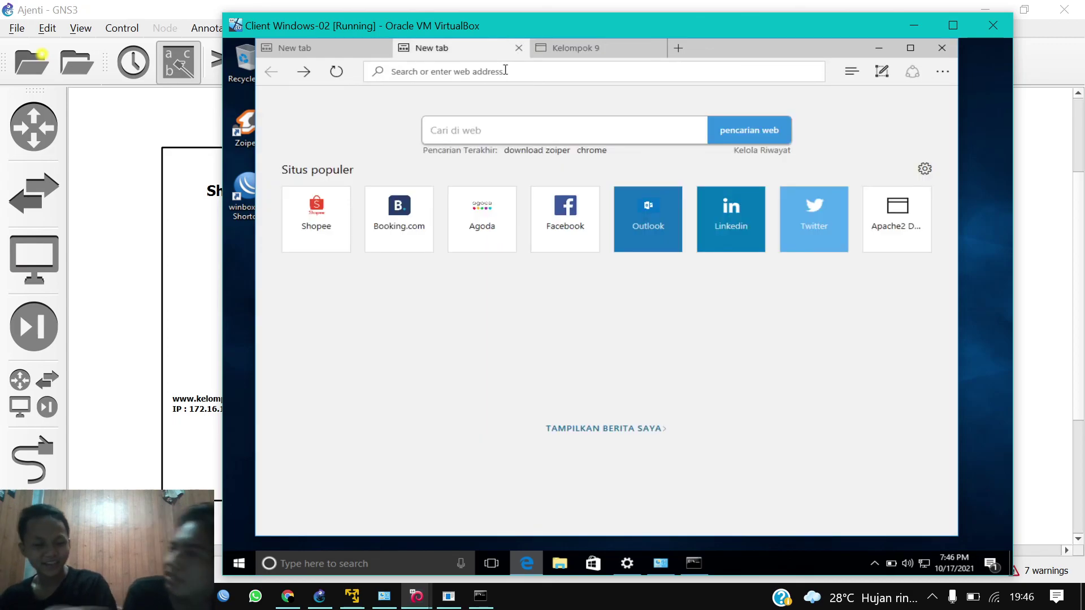
type("http")
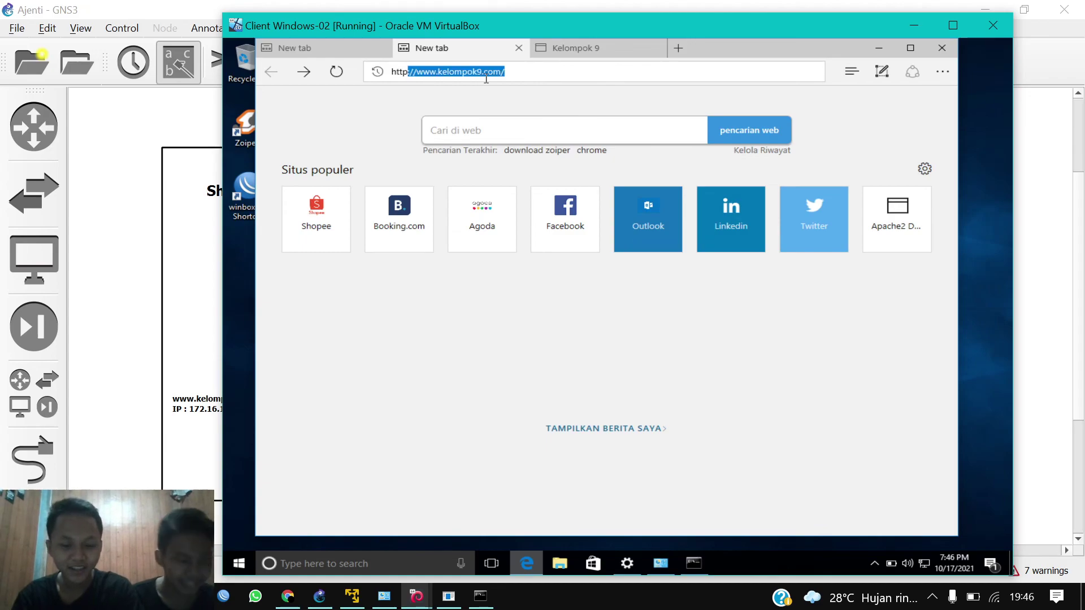
type("L://yela")
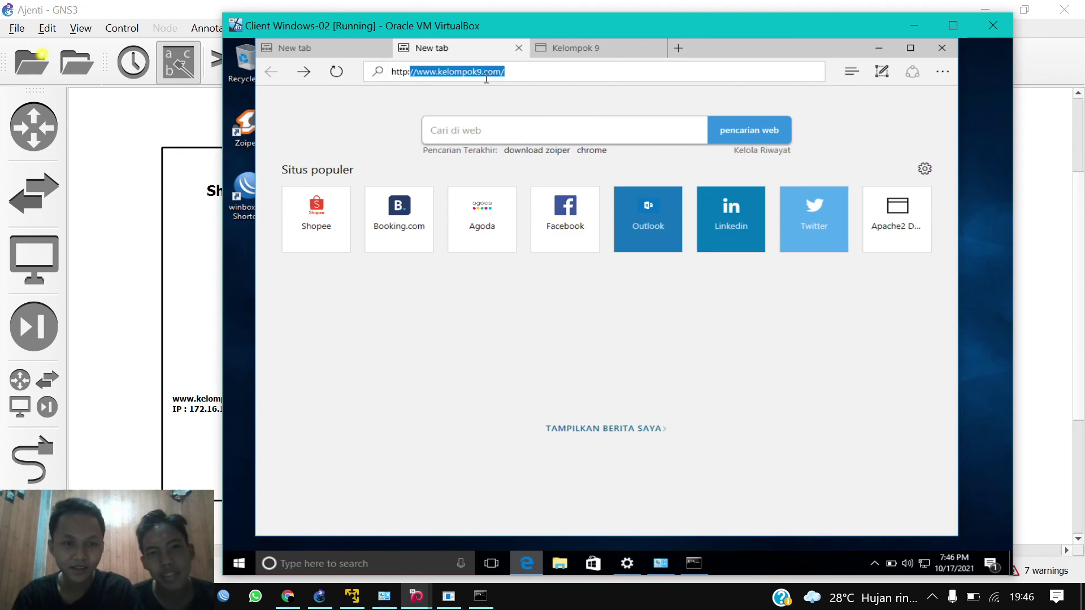
type(".com")
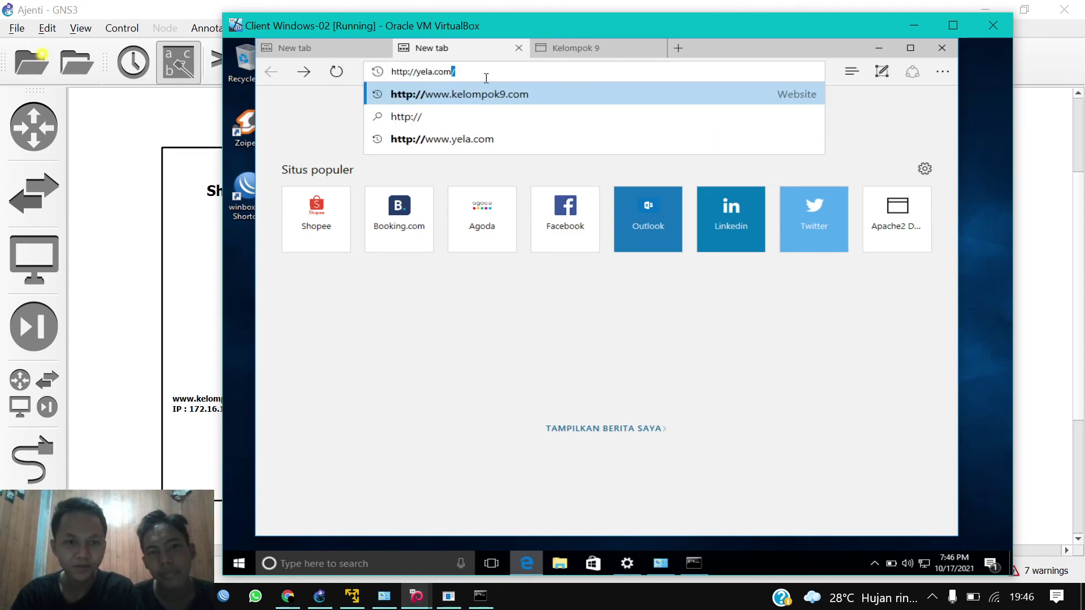
key("Return")
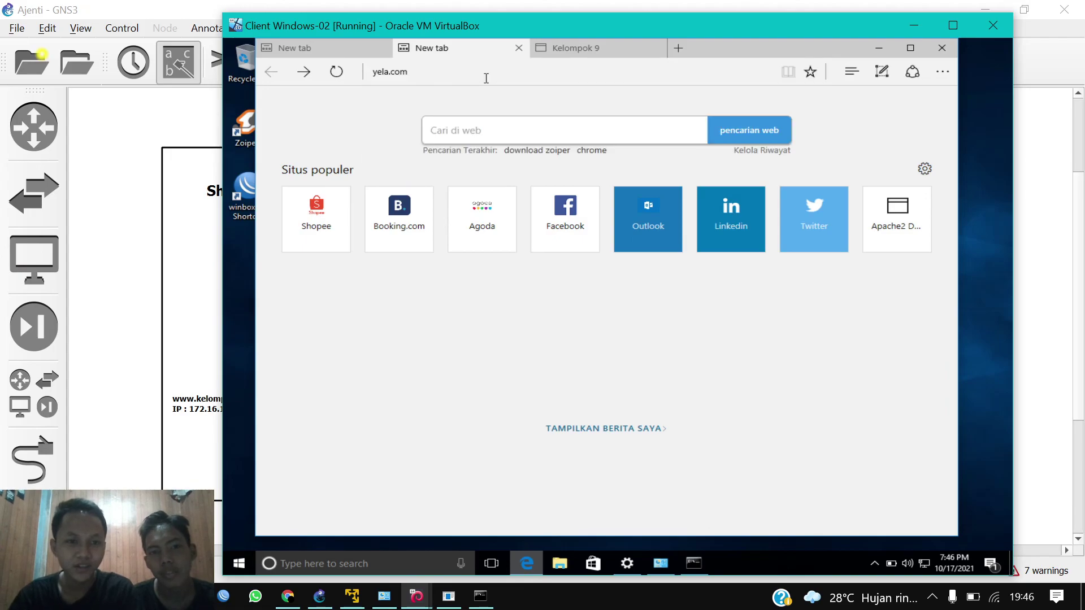
left_click(361, 49)
left_click(401, 70)
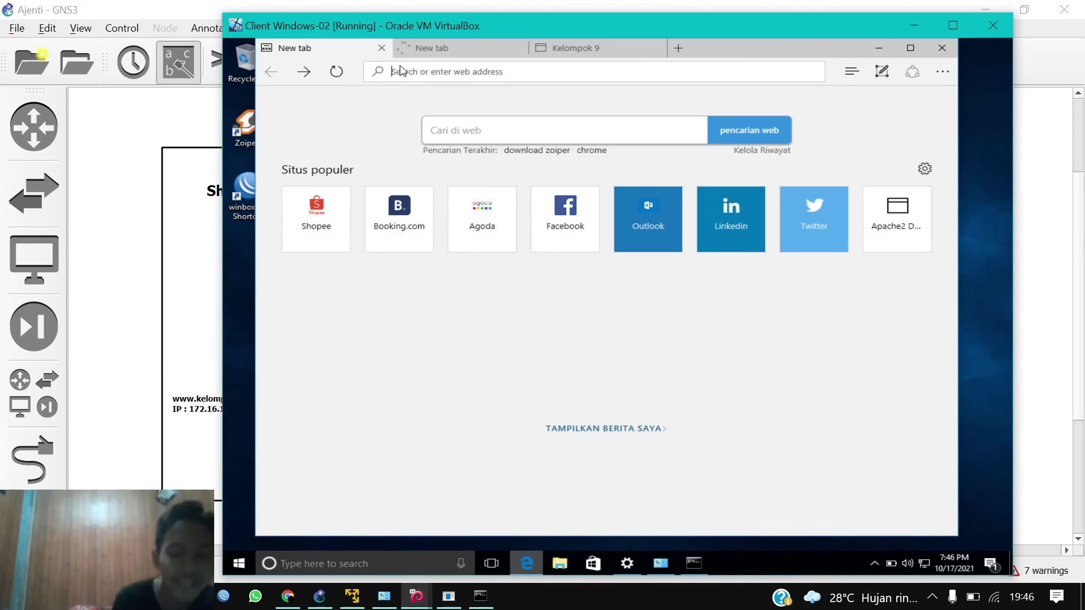
type("http")
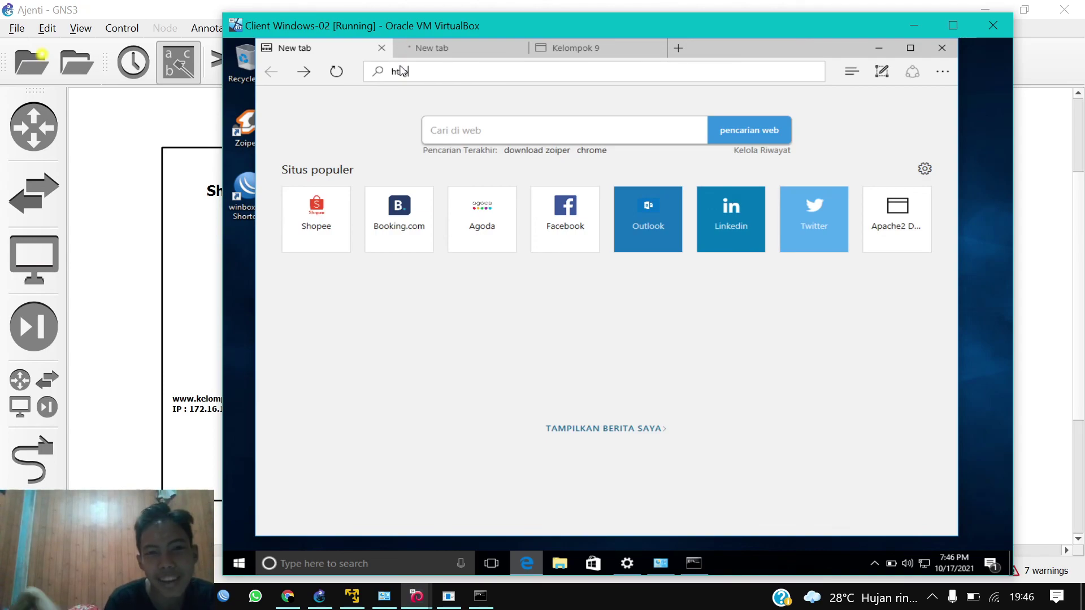
type(":")
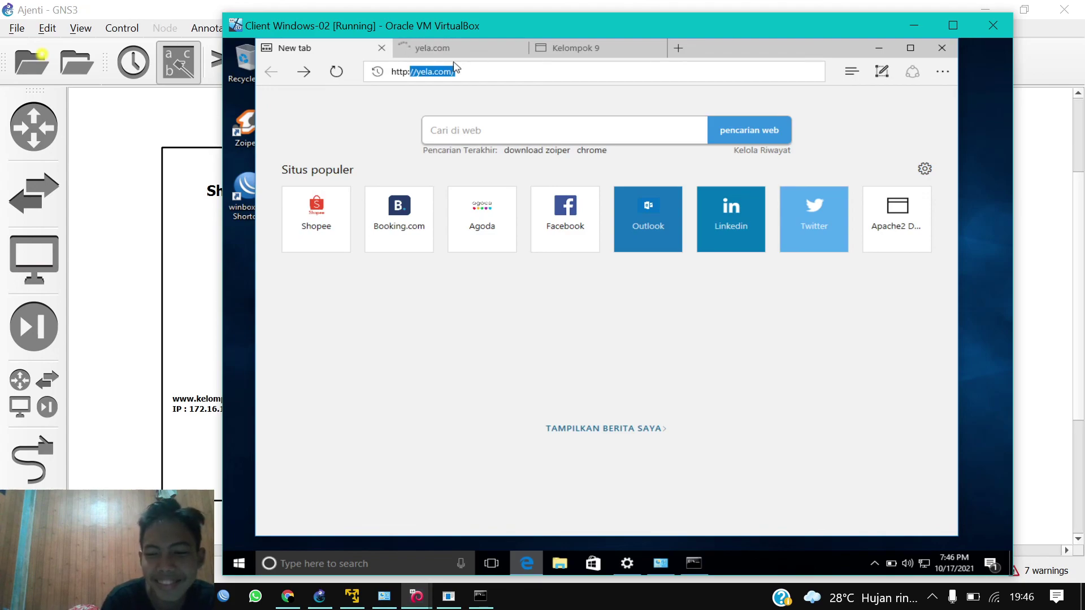
key("BackSpace")
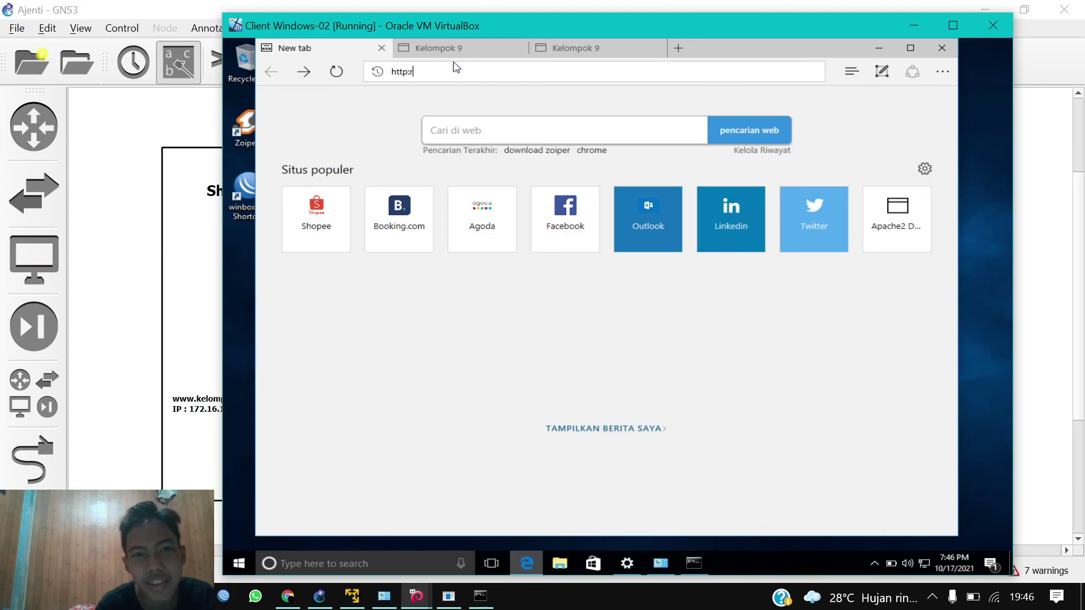
type("//rg")
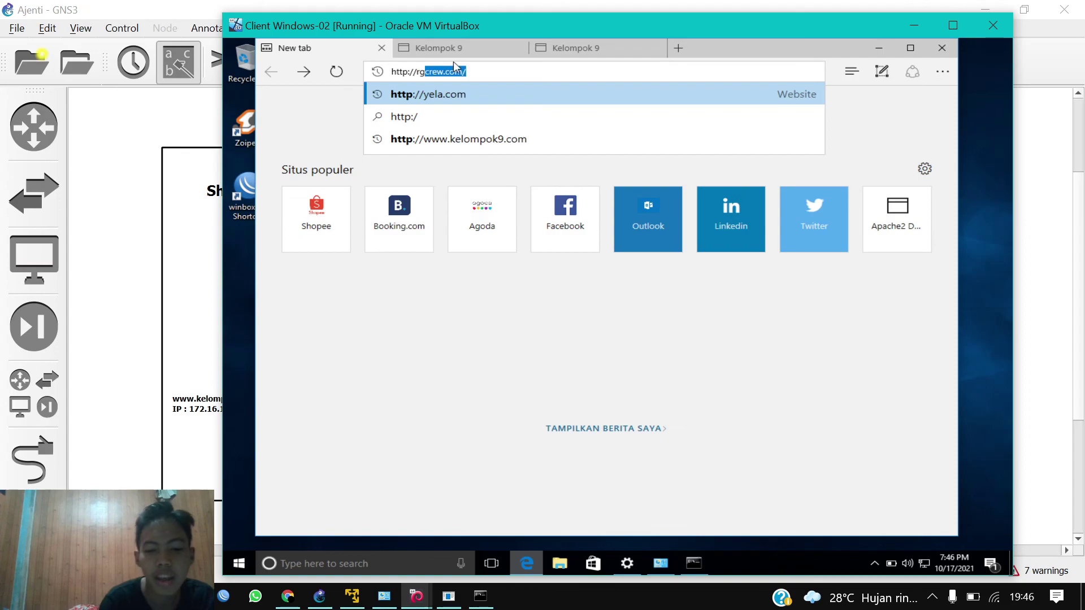
key("BackSpace")
key("BackSpace")
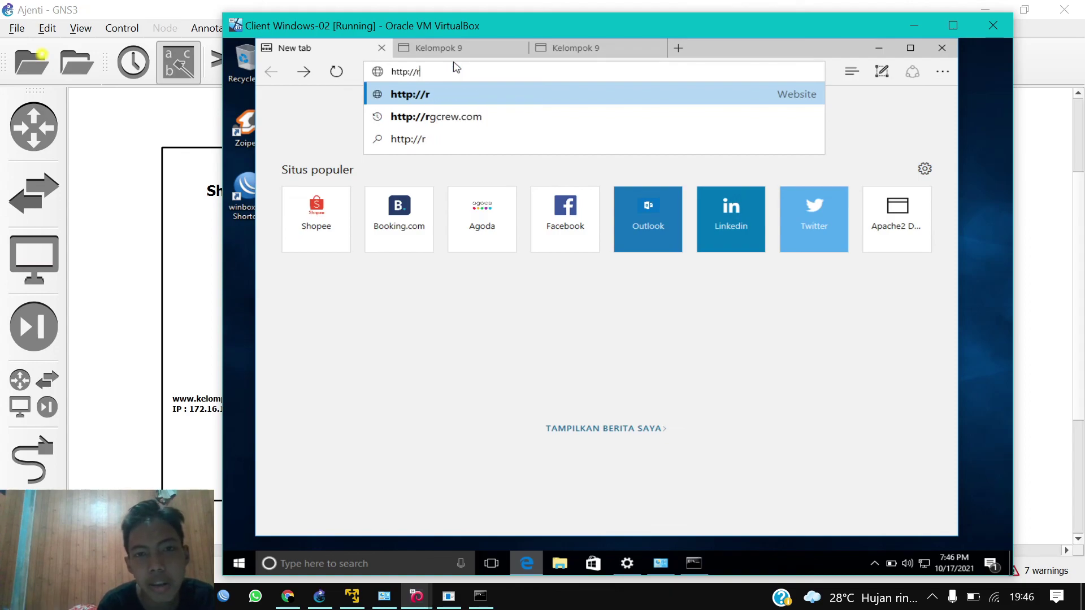
key("Down")
key("Return")
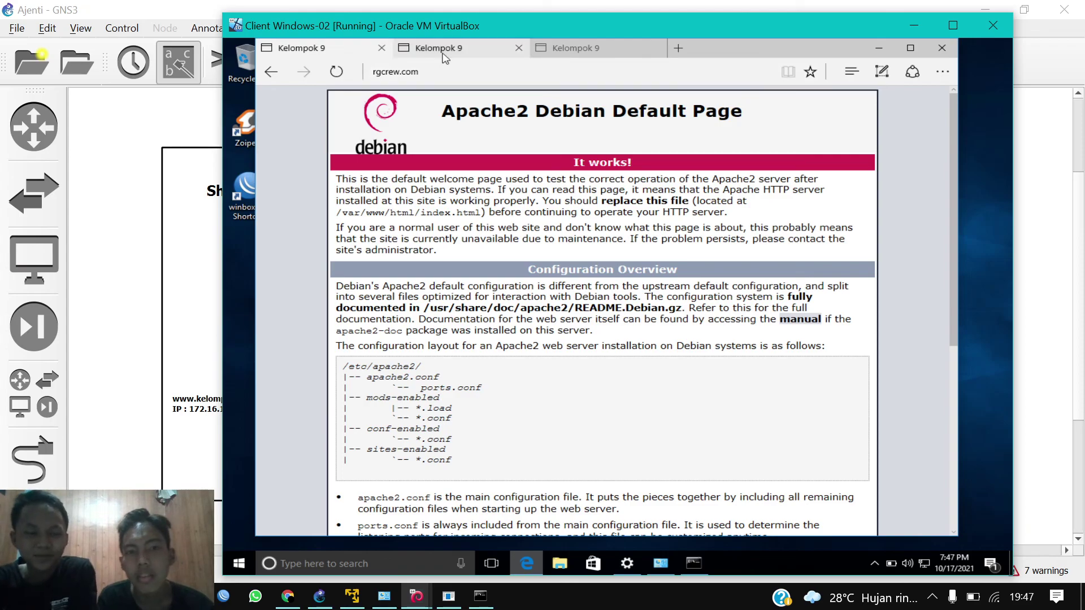
- Check the page loaded for yela.com, and minimize the client's virtual machine window to return to the GNS3 topology
left_click(445, 55)
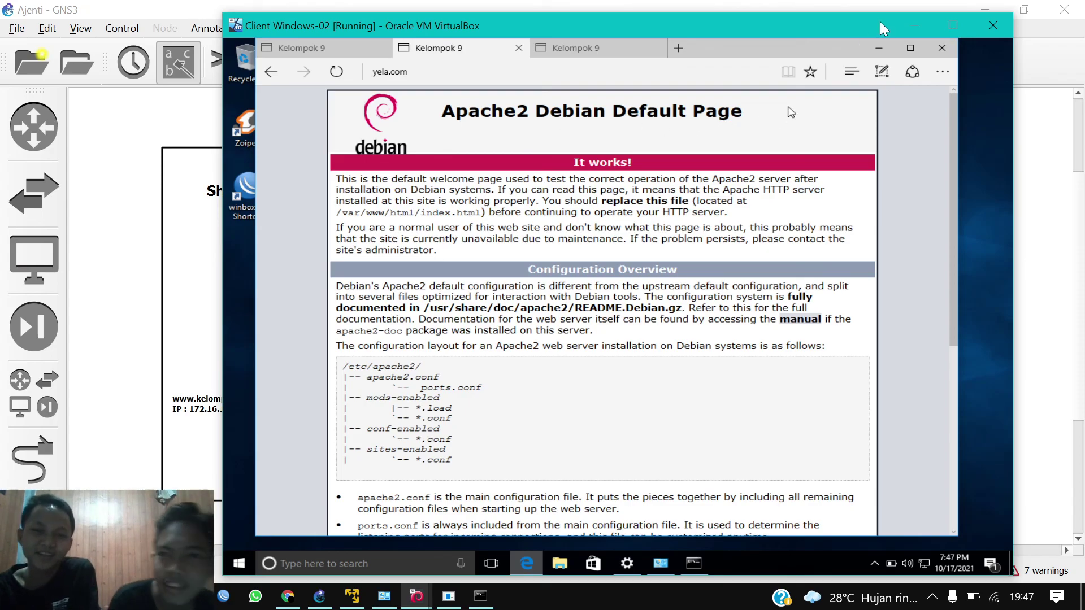
left_click(912, 25)
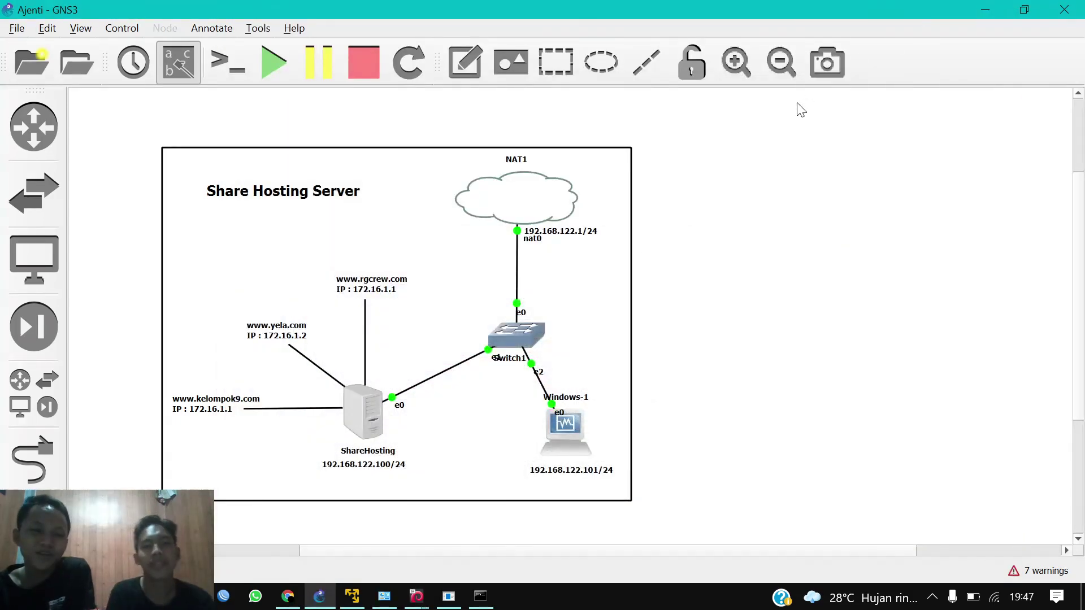